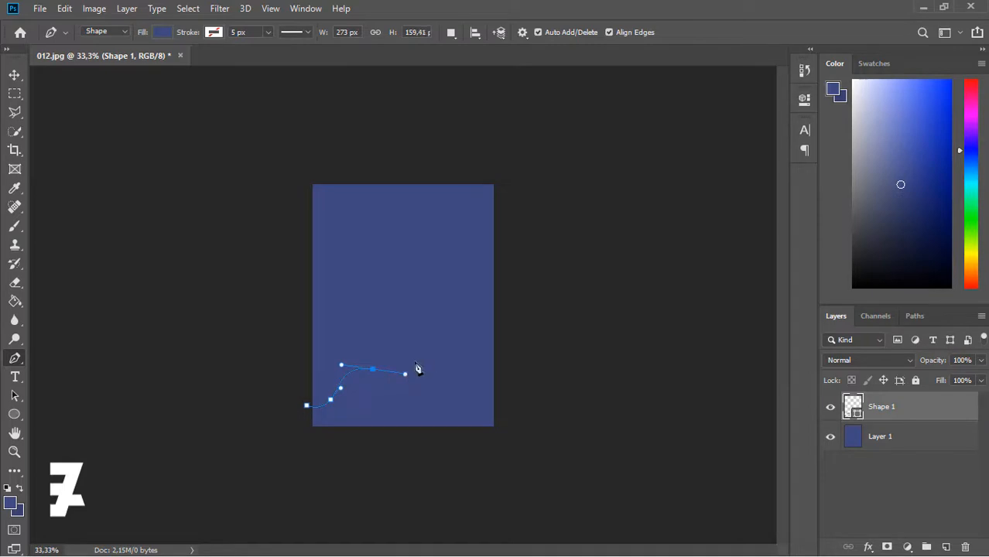
- Finish and close the wave outline across the poster bottom, then rasterize Shape 1
{"action": "left_click_drag", "start_coordinate": [464, 347], "coordinate": [479, 352]}
{"action": "left_click", "coordinate": [307, 406]}
{"action": "left_click", "coordinate": [14, 74]}
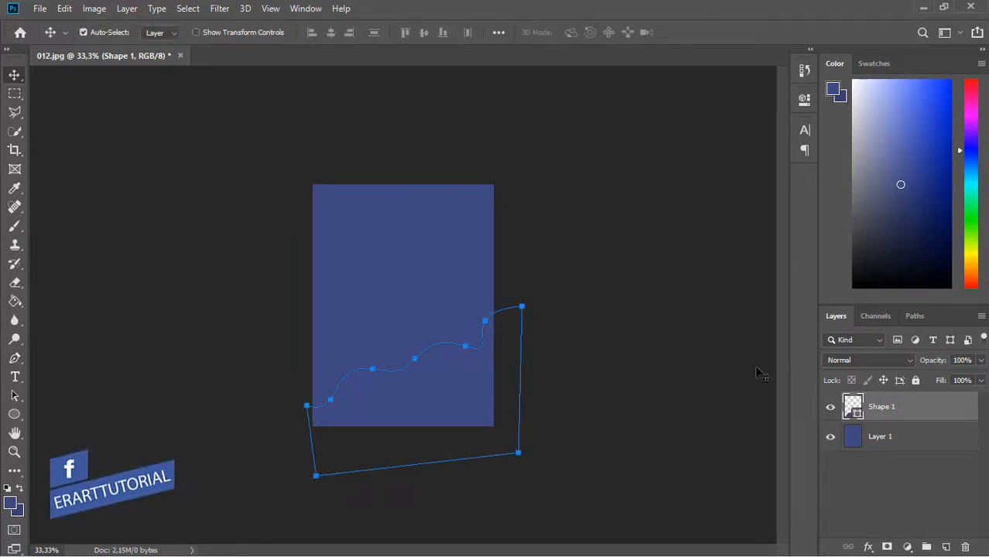
{"action": "right_click", "coordinate": [931, 412]}
{"action": "left_click", "coordinate": [760, 222]}
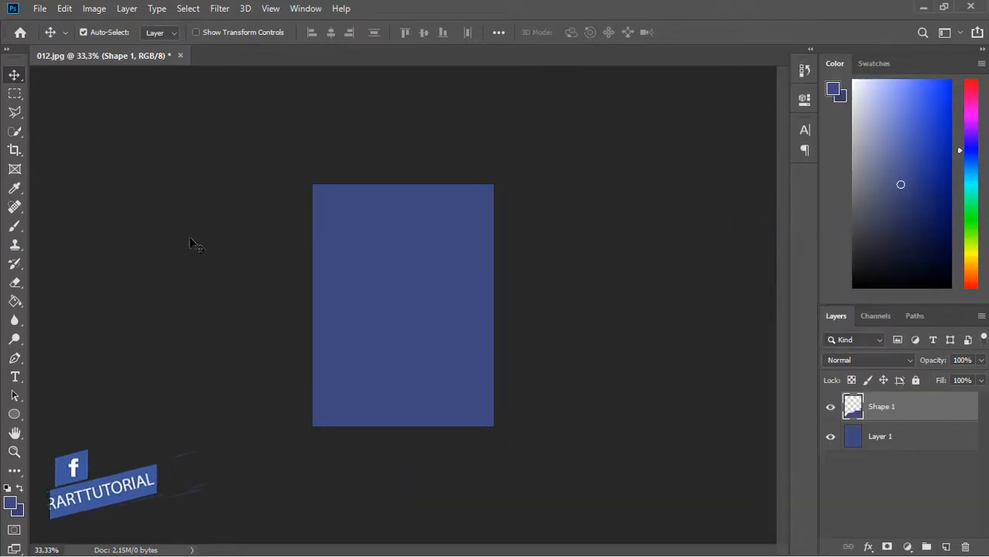
- With the Gradient tool, set the gradient's left stop to navy 373f6e
{"action": "left_click", "coordinate": [16, 304]}
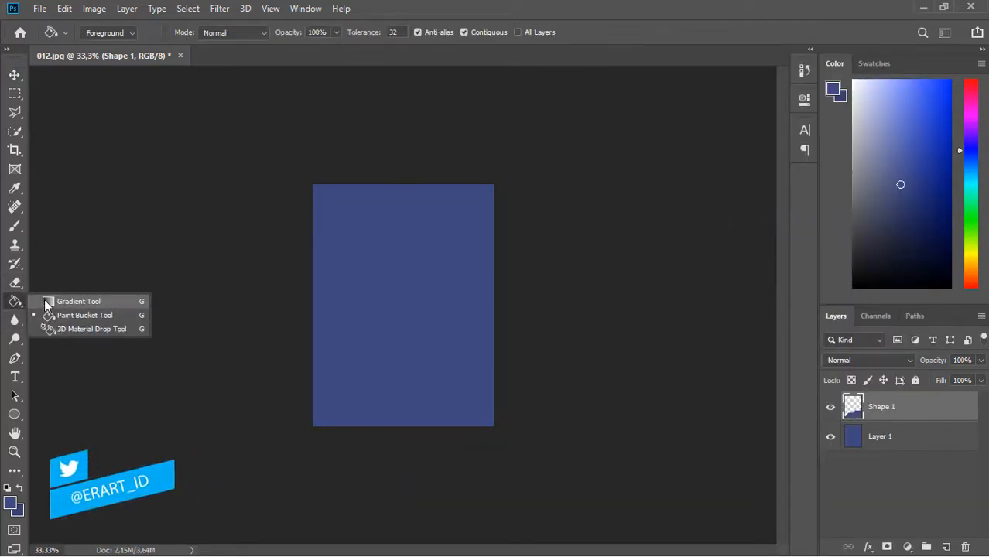
{"action": "left_click", "coordinate": [70, 298]}
{"action": "left_click", "coordinate": [101, 32]}
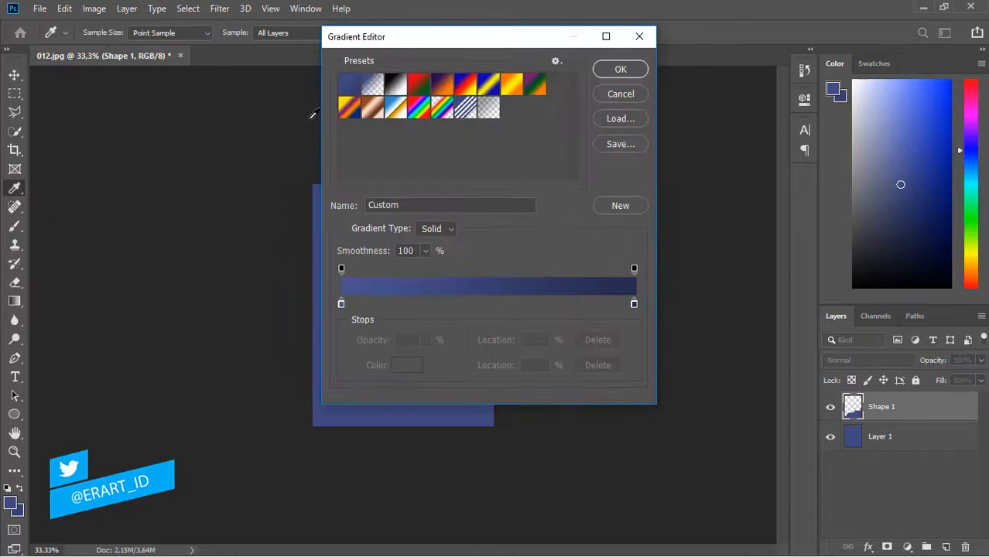
{"action": "left_click", "coordinate": [342, 303]}
{"action": "double_click", "coordinate": [341, 304]}
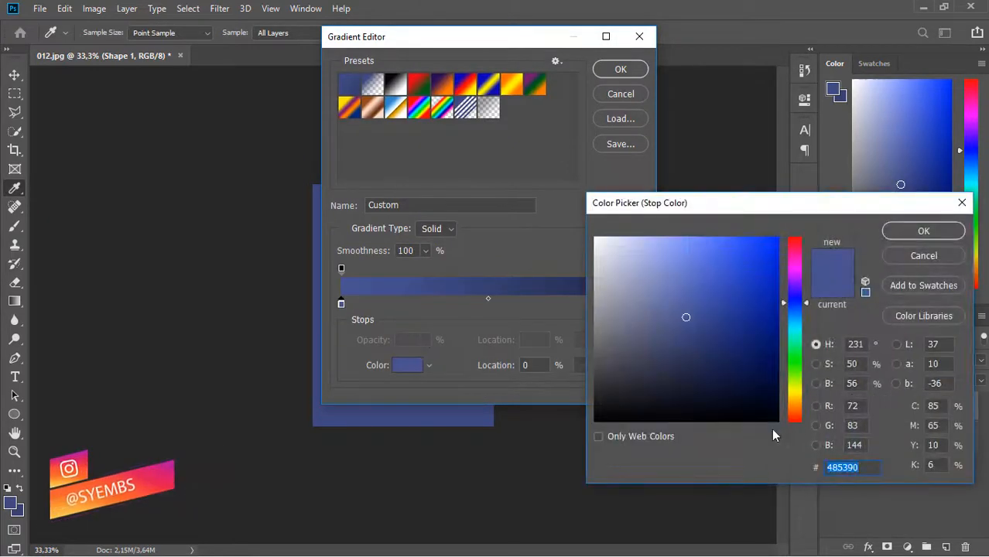
{"action": "type", "text": "37"}
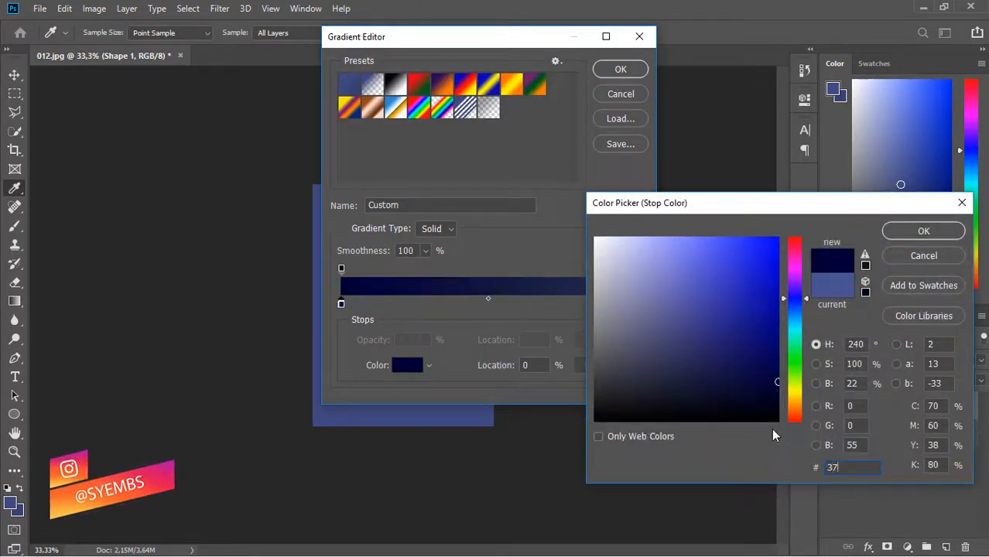
{"action": "type", "text": "3f6e"}
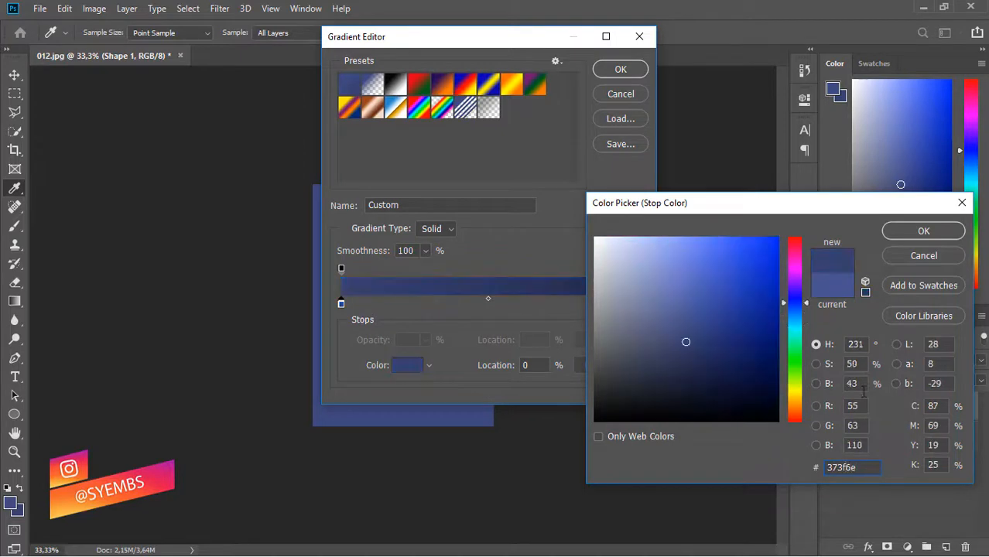
{"action": "left_click", "coordinate": [923, 231]}
- Set the right stop to darker navy 252b4d and confirm the gradient
{"action": "left_click", "coordinate": [635, 304]}
{"action": "double_click", "coordinate": [634, 306]}
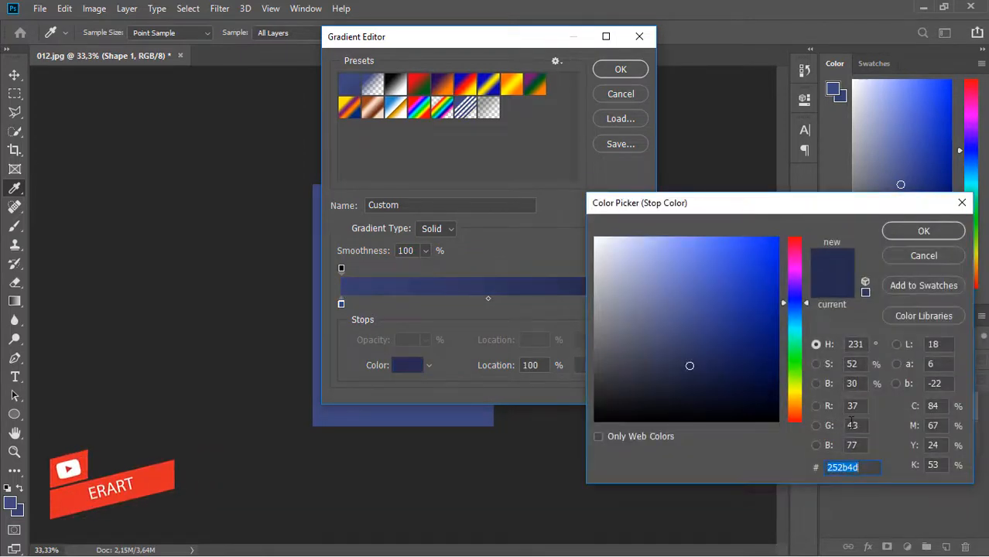
{"action": "type", "text": "52"}
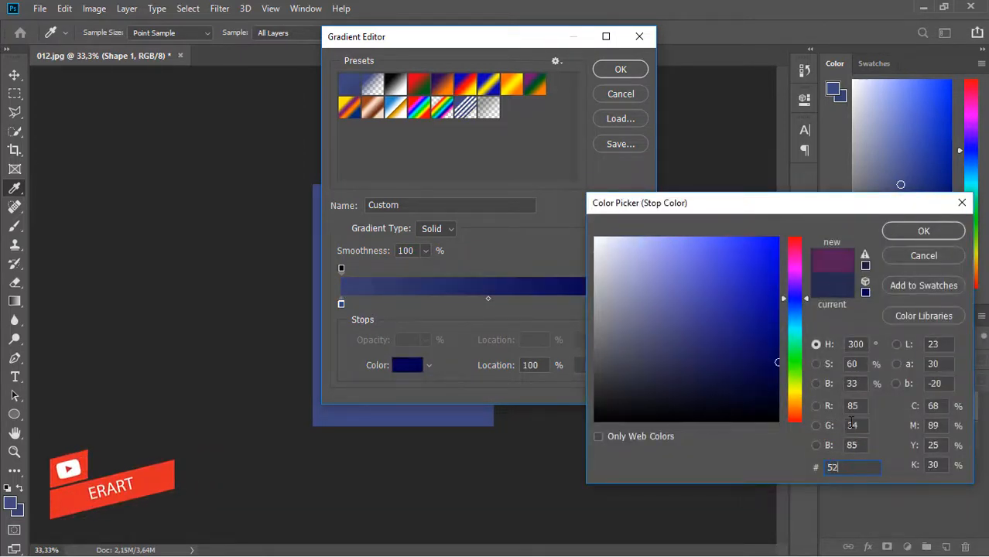
{"action": "type", "text": "5b4d"}
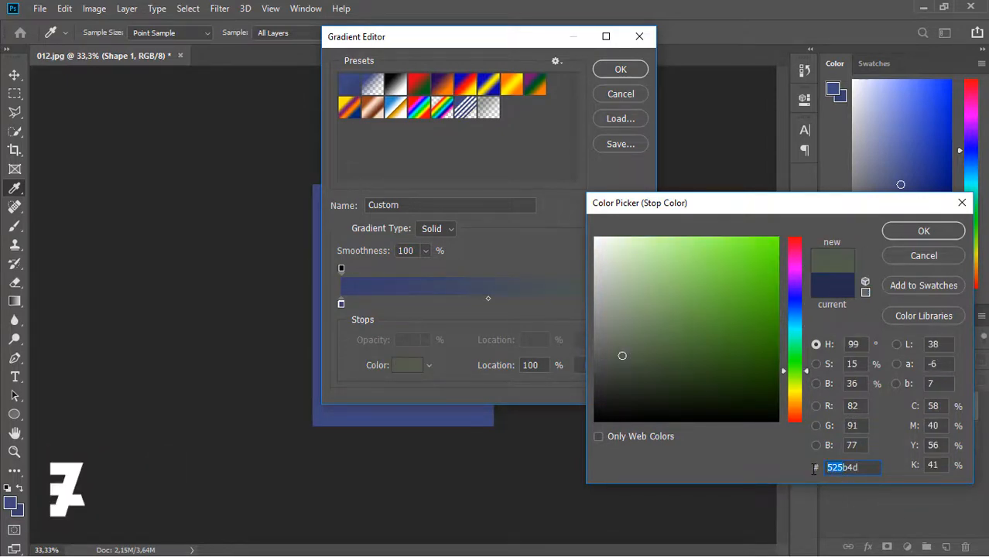
{"action": "type", "text": "255"}
{"action": "key", "text": "BackSpace"}
{"action": "type", "text": "2"}
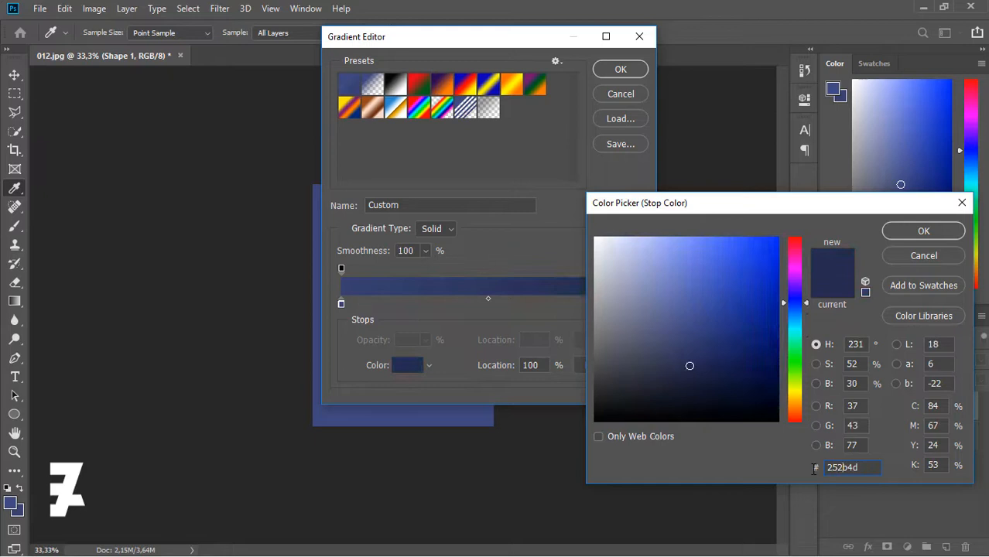
{"action": "left_click", "coordinate": [940, 232]}
{"action": "left_click", "coordinate": [622, 70]}
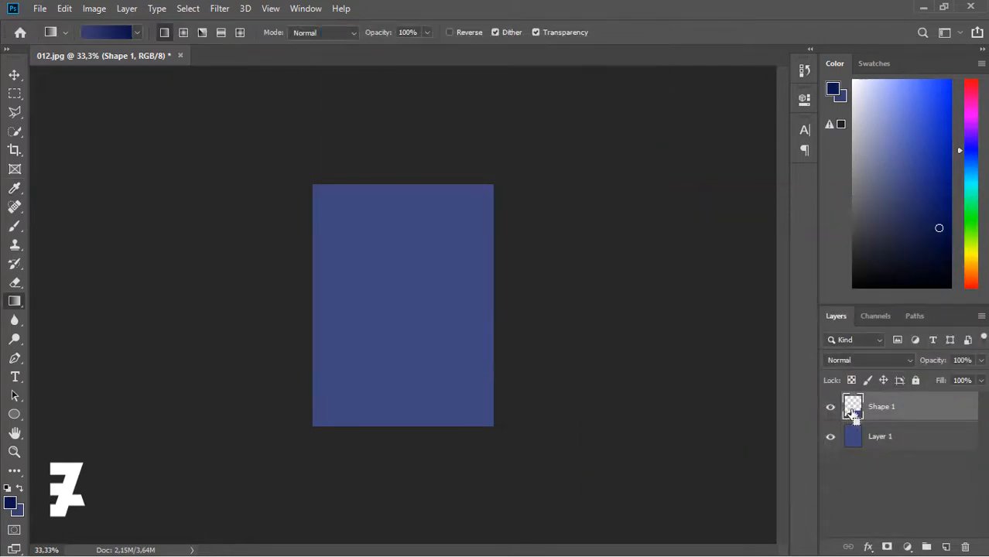
- Fill the wave with the navy gradient from the bottom up, deselect, and add a new layer
{"action": "left_click_drag", "start_coordinate": [477, 492], "coordinate": [475, 358]}
{"action": "left_click_drag", "start_coordinate": [457, 477], "coordinate": [423, 350]}
{"action": "left_click_drag", "start_coordinate": [430, 463], "coordinate": [416, 400]}
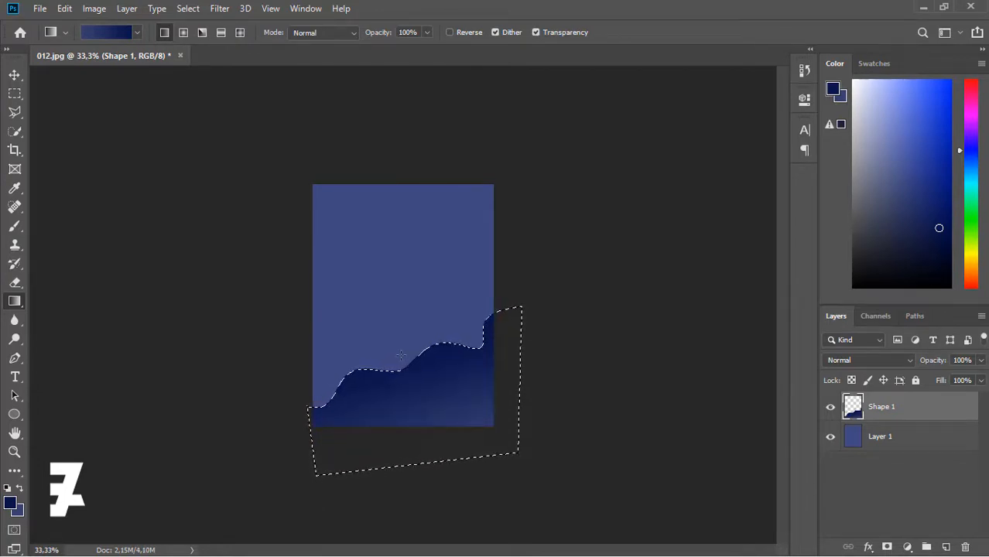
{"action": "key", "text": "ctrl+d"}
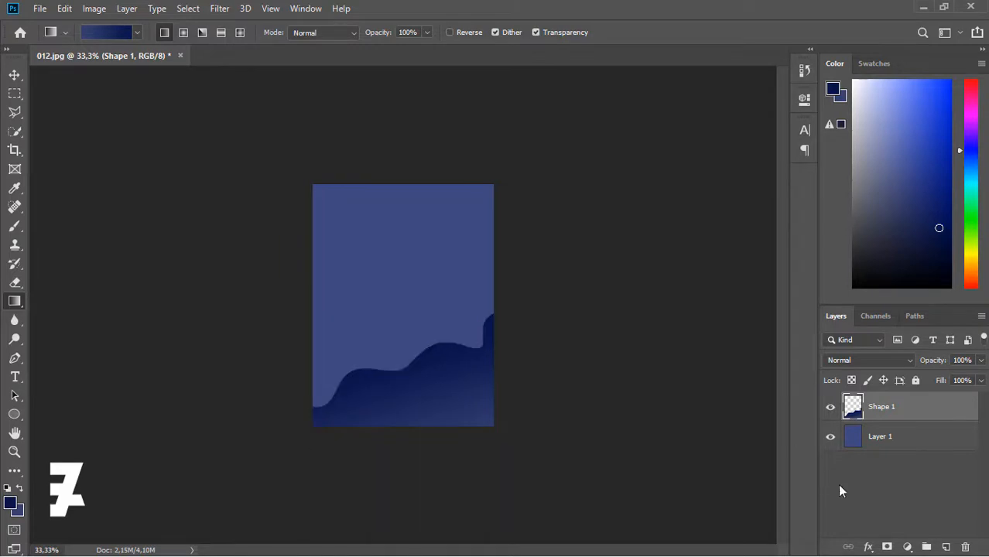
{"action": "left_click", "coordinate": [946, 547]}
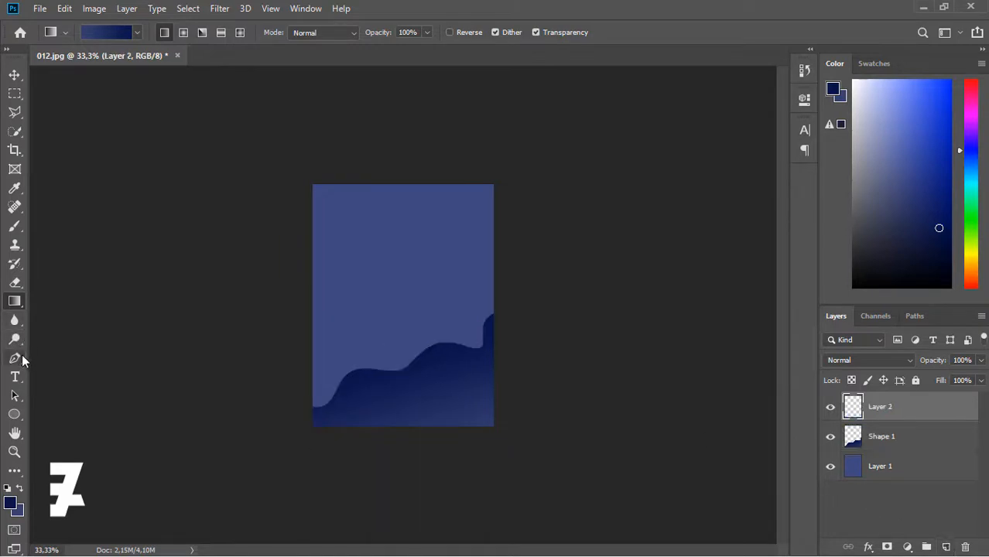
- Draw a second, lower closed wave with the Pen tool and rasterize Shape 2
{"action": "left_click", "coordinate": [15, 358]}
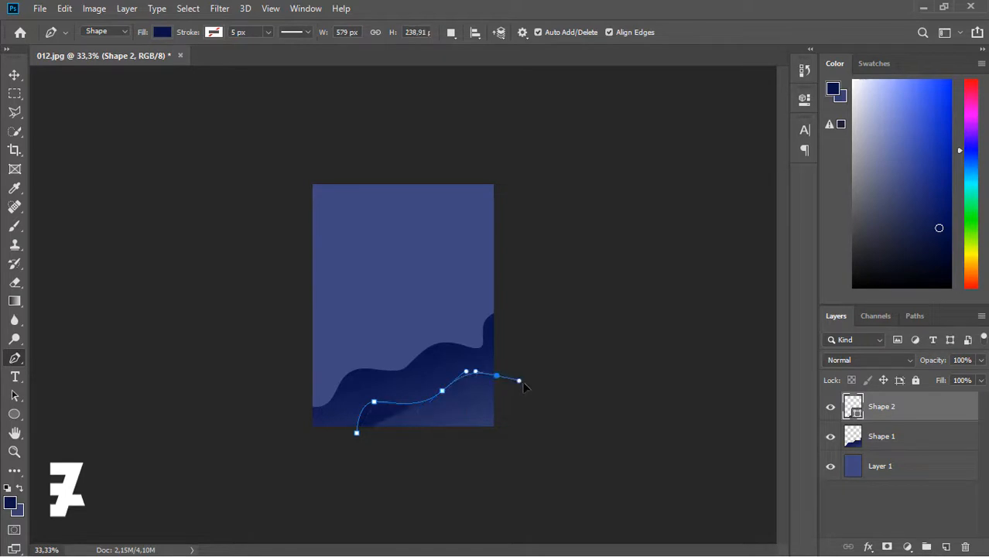
{"action": "left_click", "coordinate": [521, 452]}
{"action": "left_click", "coordinate": [382, 461]}
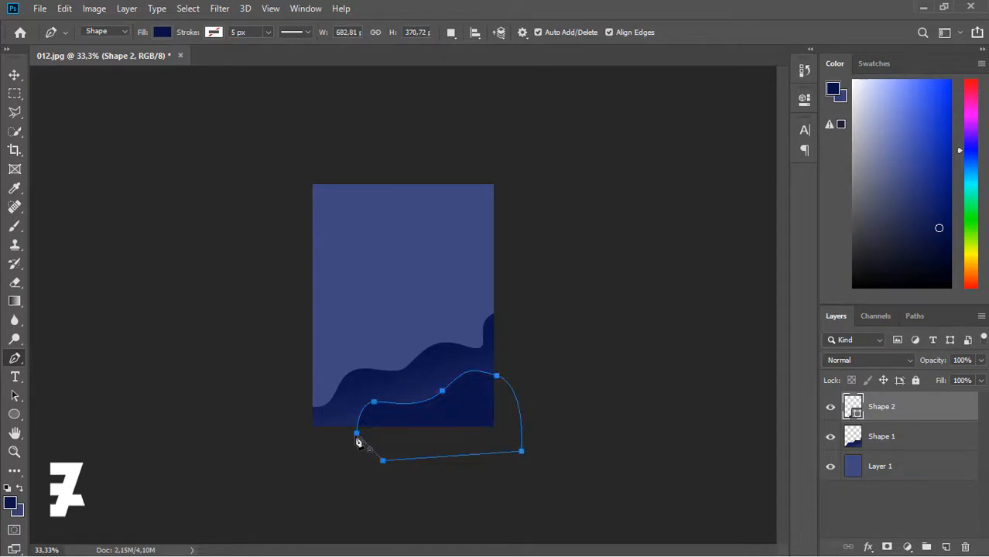
{"action": "left_click", "coordinate": [14, 75]}
{"action": "right_click", "coordinate": [933, 406]}
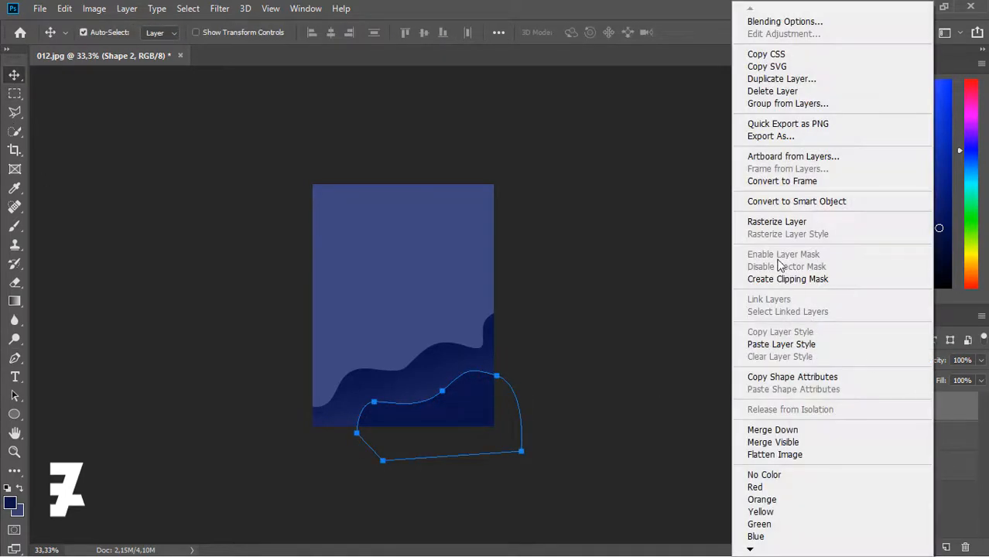
{"action": "left_click", "coordinate": [776, 222]}
- Select the second wave's pixels, shade them with an upward navy gradient, then deselect
{"action": "left_click", "coordinate": [853, 408], "text": "ctrl"}
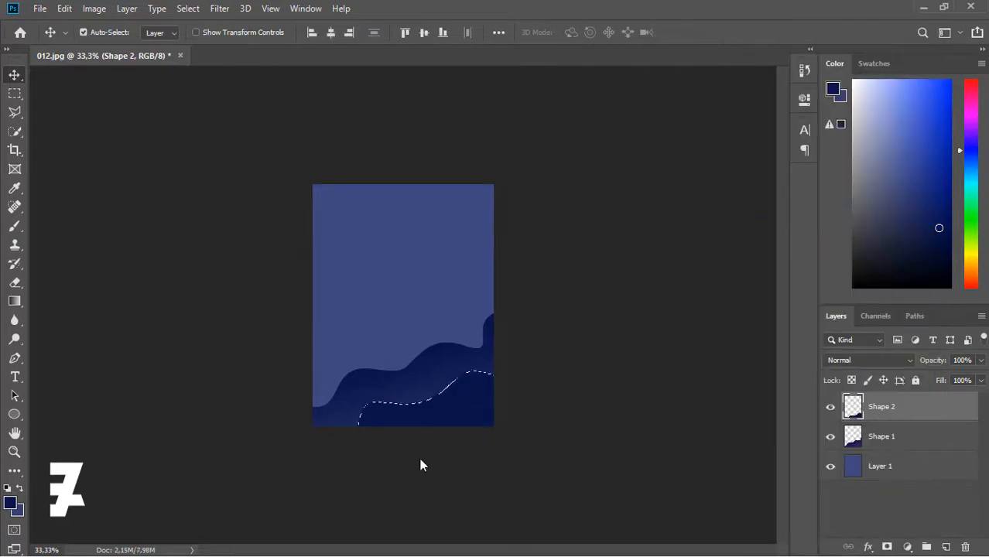
{"action": "key", "text": "g"}
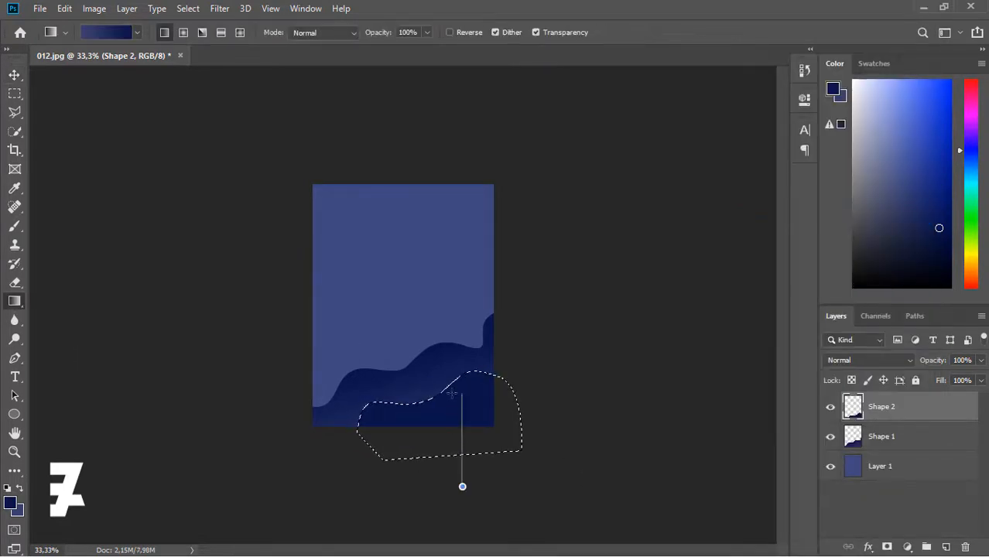
{"action": "left_click_drag", "start_coordinate": [452, 393], "coordinate": [451, 391]}
{"action": "left_click_drag", "start_coordinate": [491, 481], "coordinate": [433, 385]}
{"action": "left_click_drag", "start_coordinate": [462, 479], "coordinate": [443, 393]}
{"action": "left_click_drag", "start_coordinate": [442, 449], "coordinate": [426, 392]}
{"action": "left_click_drag", "start_coordinate": [470, 511], "coordinate": [439, 404]}
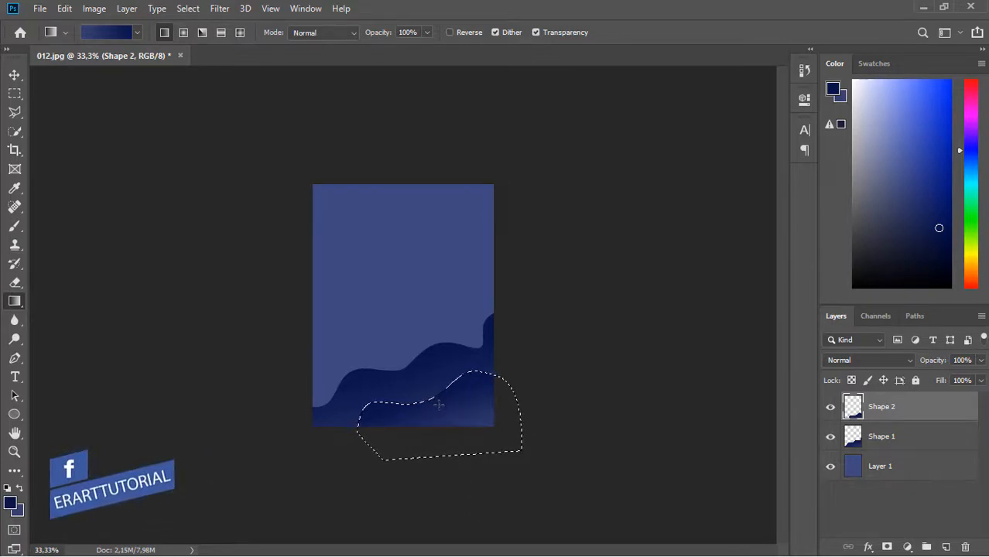
{"action": "left_click_drag", "start_coordinate": [467, 467], "coordinate": [419, 386]}
{"action": "left_click_drag", "start_coordinate": [466, 473], "coordinate": [445, 378]}
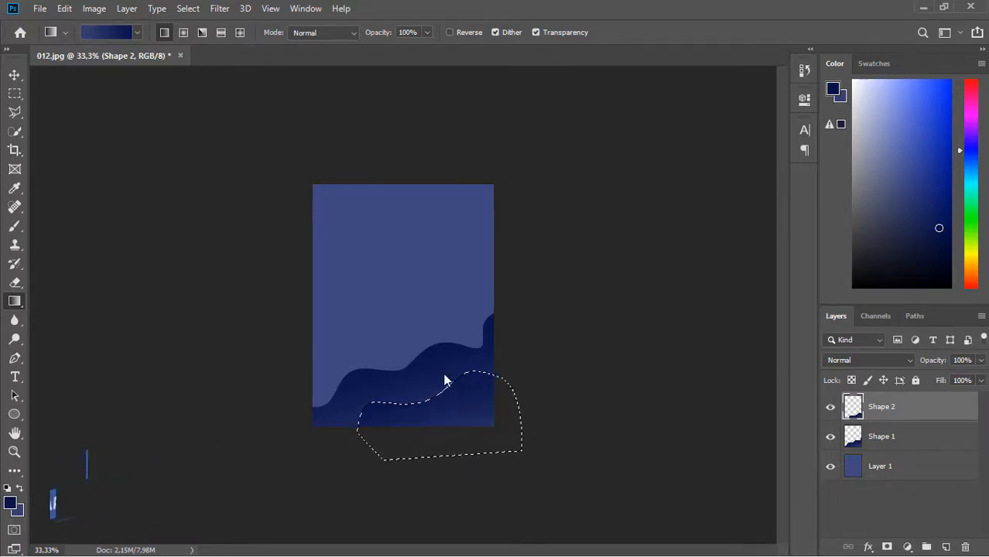
{"action": "key", "text": "ctrl+d"}
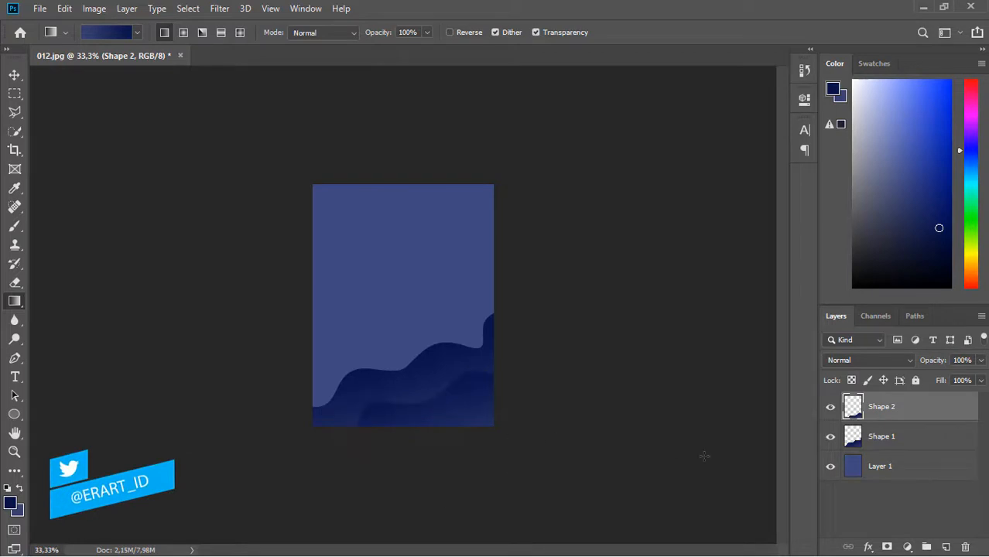
- On a new layer, draw a small closed wave at the bottom-right corner and rasterize Shape 3
{"action": "left_click", "coordinate": [946, 548]}
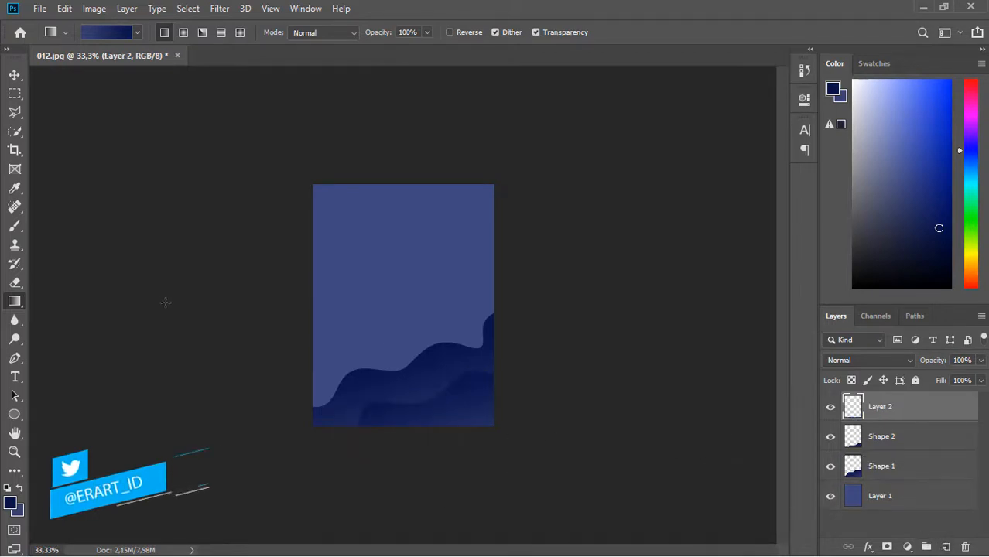
{"action": "left_click", "coordinate": [15, 358]}
{"action": "left_click", "coordinate": [459, 431]}
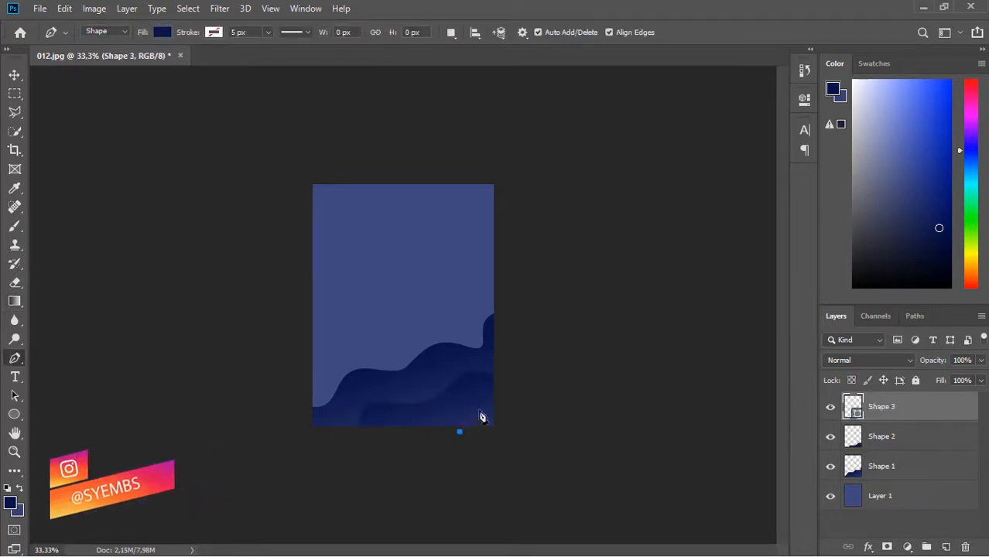
{"action": "left_click_drag", "start_coordinate": [479, 411], "coordinate": [496, 414]}
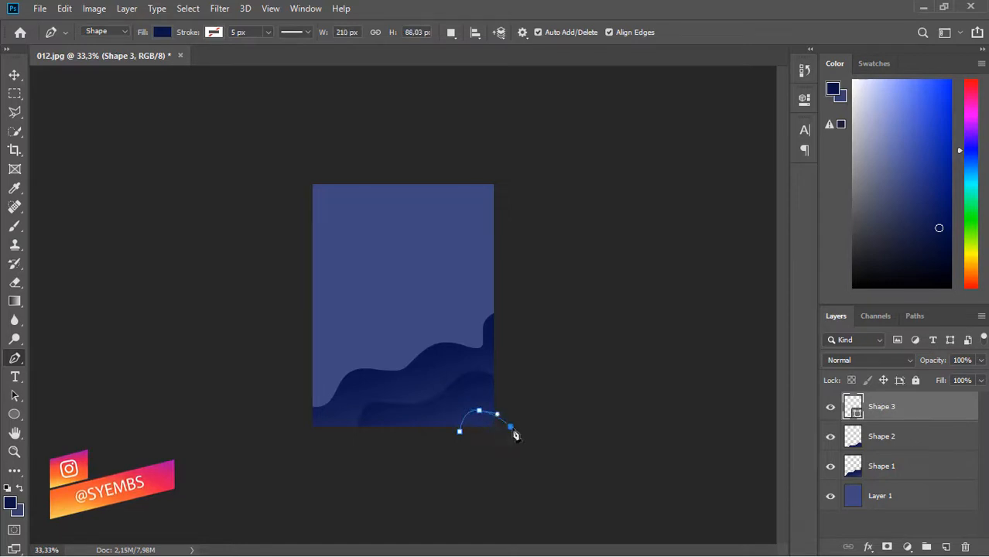
{"action": "left_click", "coordinate": [14, 74]}
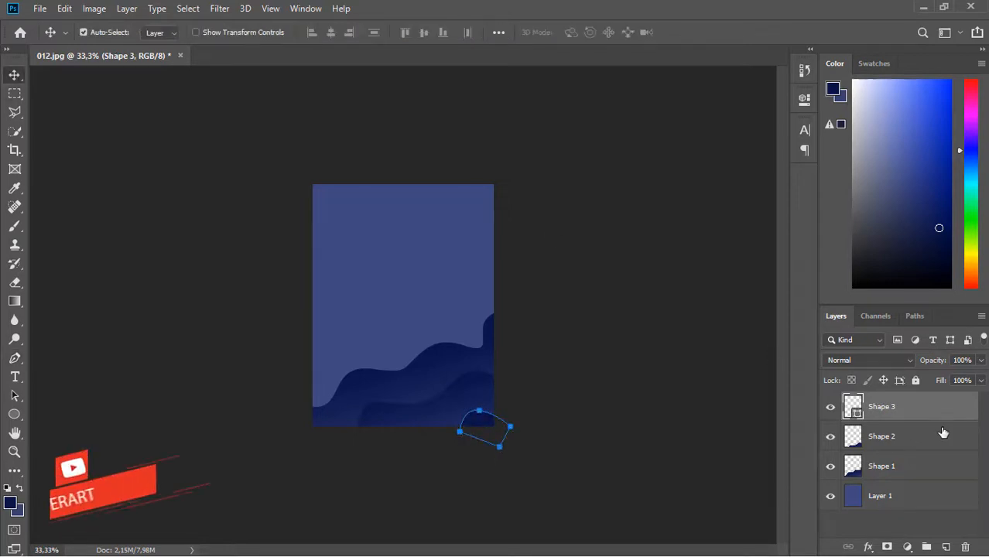
{"action": "right_click", "coordinate": [933, 410]}
{"action": "left_click", "coordinate": [774, 217]}
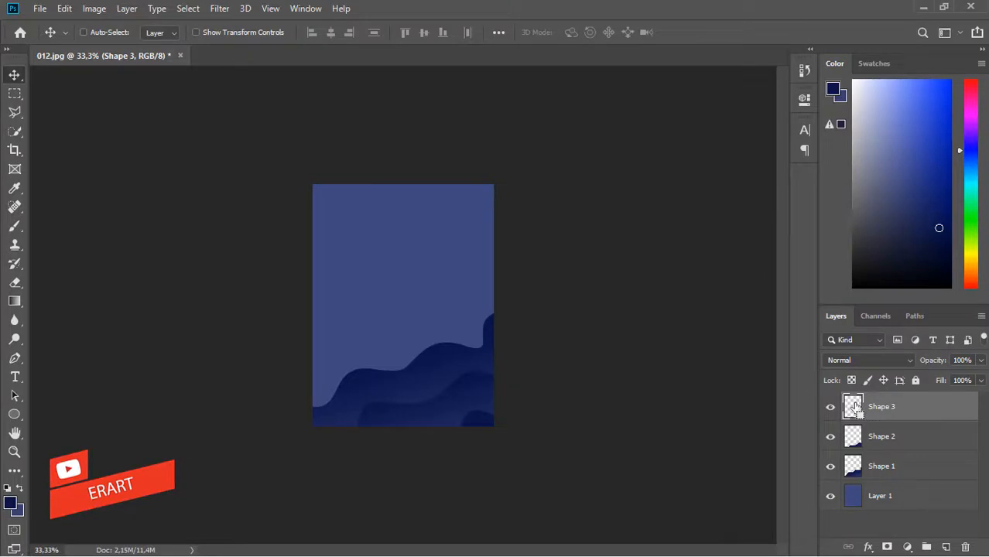
- Shade the corner piece with a diagonal navy gradient and deselect
{"action": "key", "text": "g"}
{"action": "left_click_drag", "start_coordinate": [480, 422], "coordinate": [531, 482]}
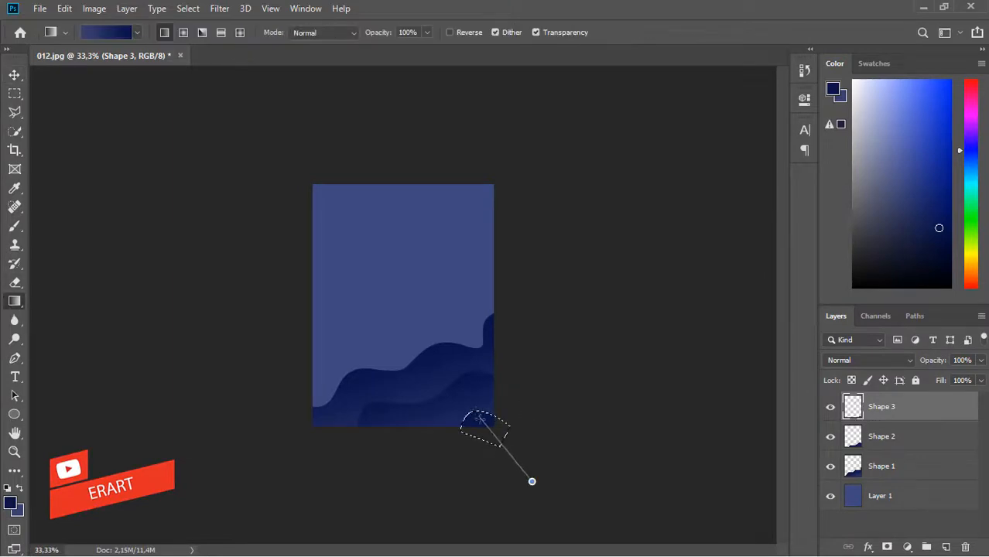
{"action": "key", "text": "ctrl+d"}
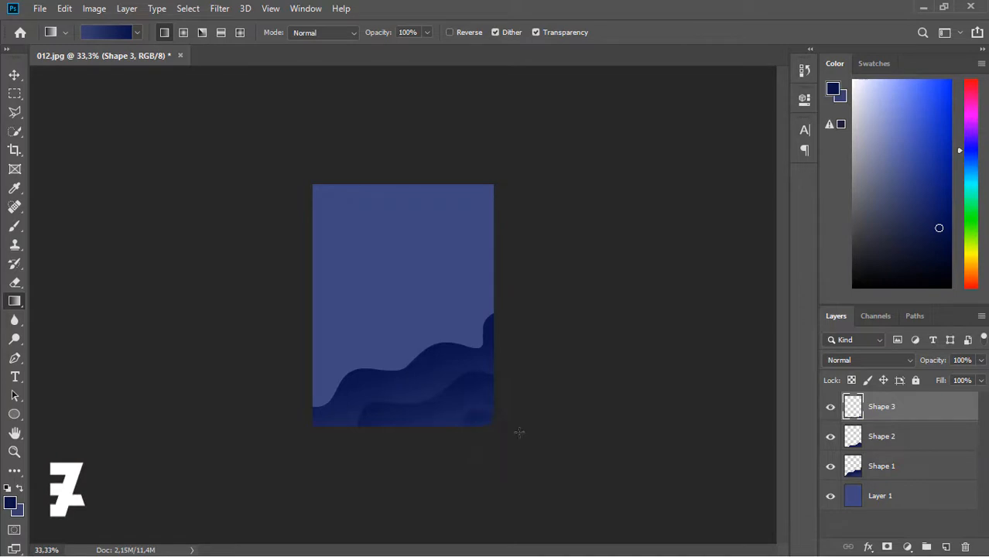
{"action": "left_click", "coordinate": [948, 470]}
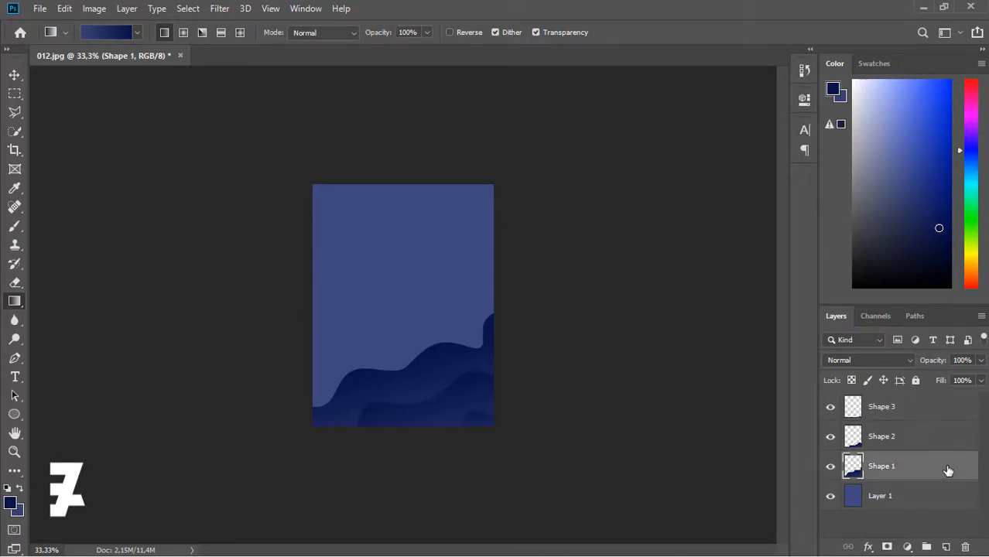
- Add a Stroke outline effect to Shape 1 through Layer Style
{"action": "double_click", "coordinate": [948, 470]}
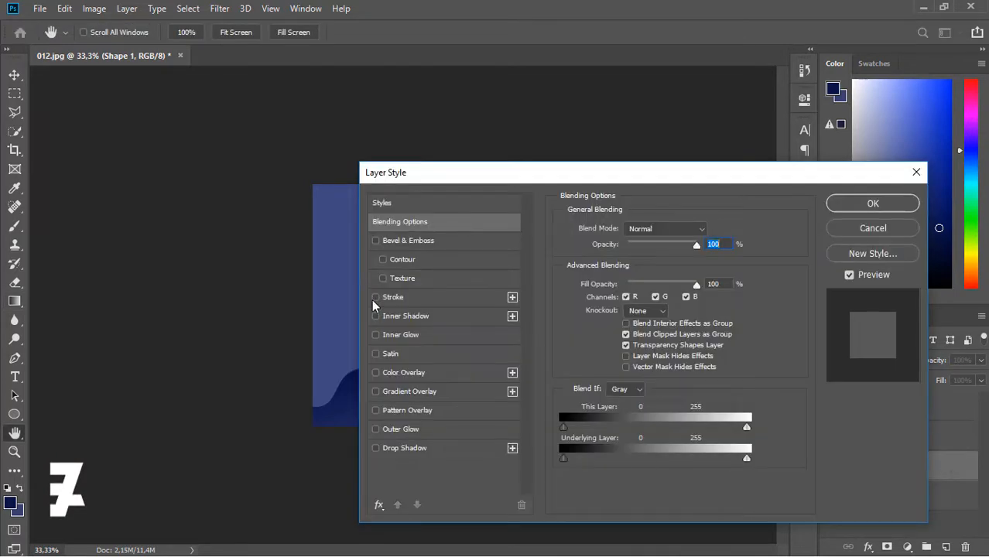
{"action": "left_click", "coordinate": [391, 297]}
{"action": "left_click", "coordinate": [594, 335]}
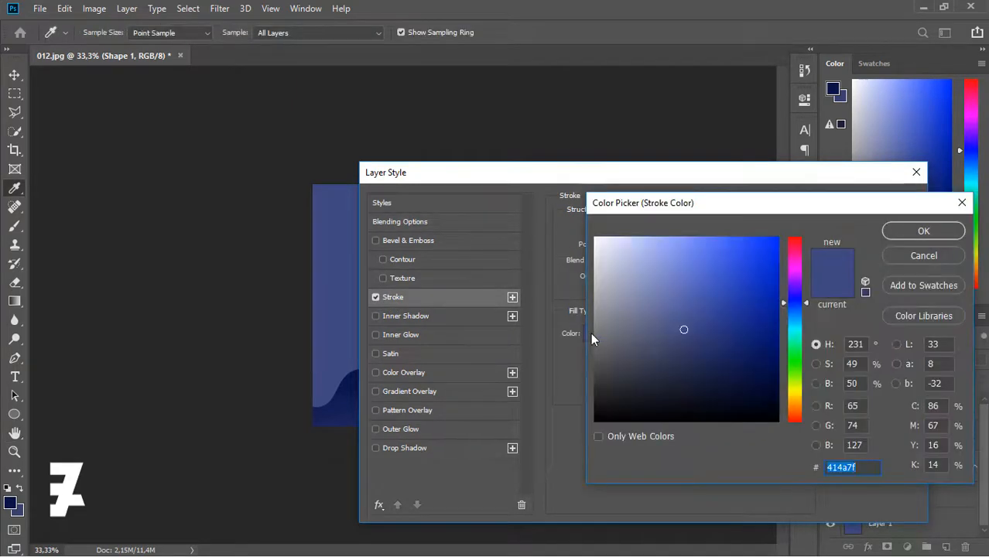
{"action": "left_click", "coordinate": [924, 232]}
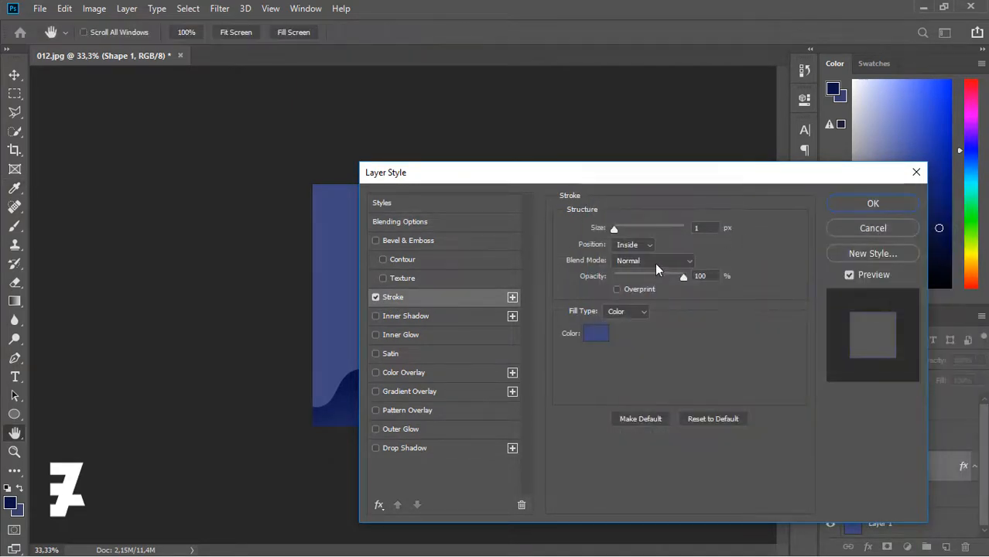
{"action": "left_click", "coordinate": [852, 203]}
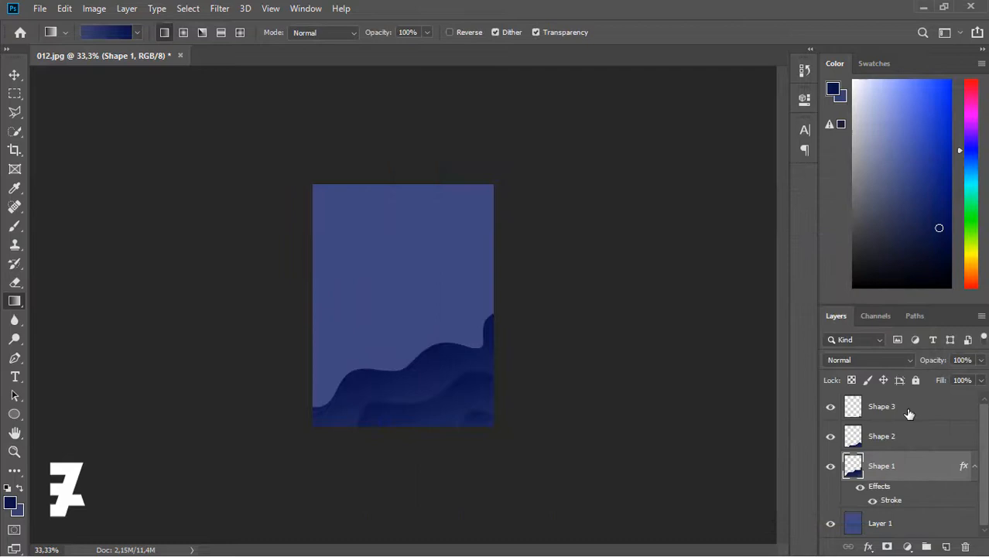
- Copy Shape 1's layer style and adjust its stroke width
{"action": "right_click", "coordinate": [939, 468]}
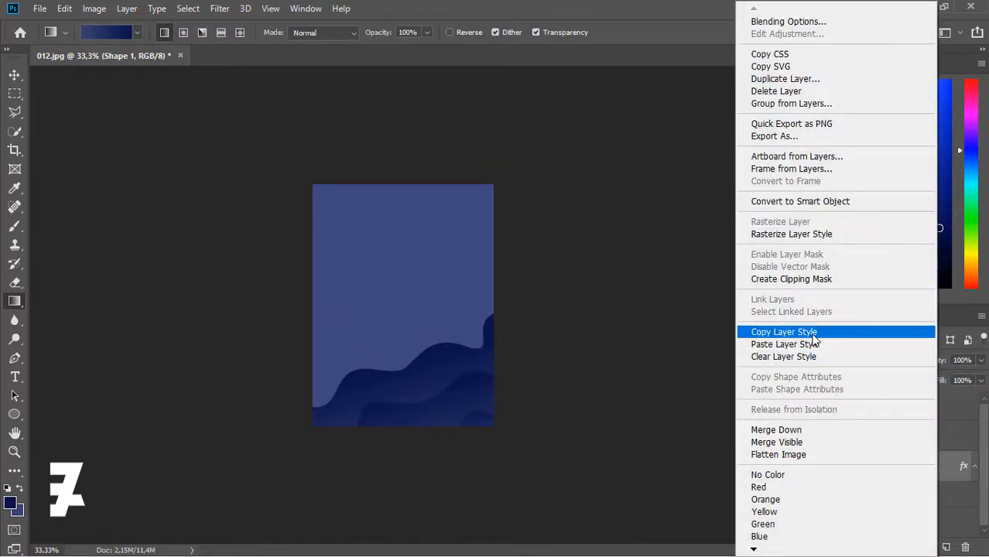
{"action": "left_click", "coordinate": [784, 332]}
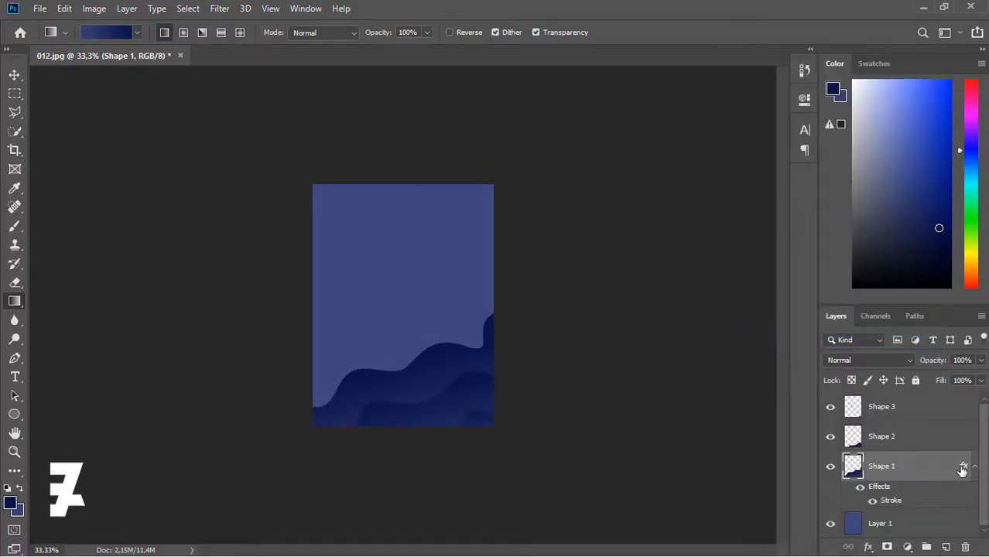
{"action": "double_click", "coordinate": [963, 467]}
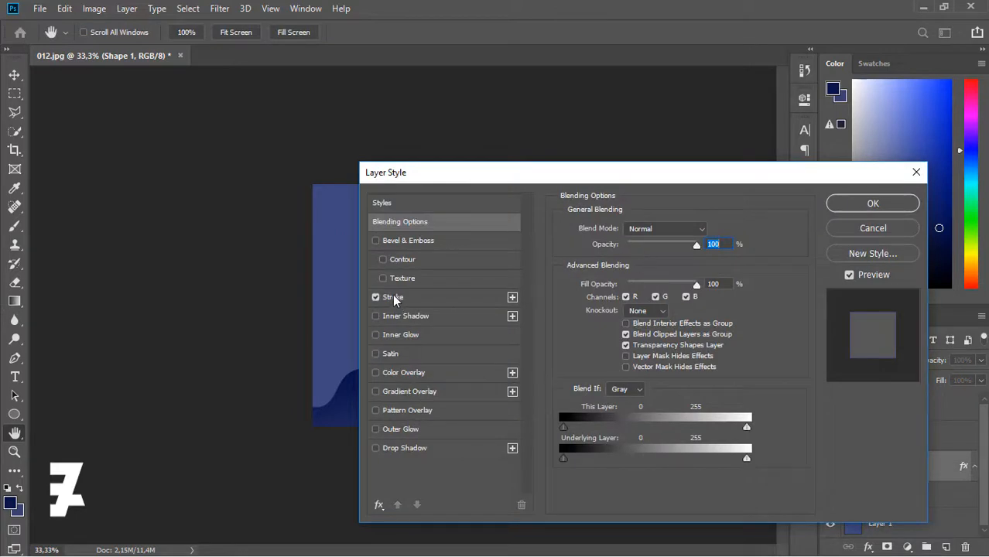
{"action": "left_click", "coordinate": [392, 297]}
{"action": "left_click_drag", "start_coordinate": [539, 171], "coordinate": [690, 189]}
{"action": "left_click", "coordinate": [740, 228]}
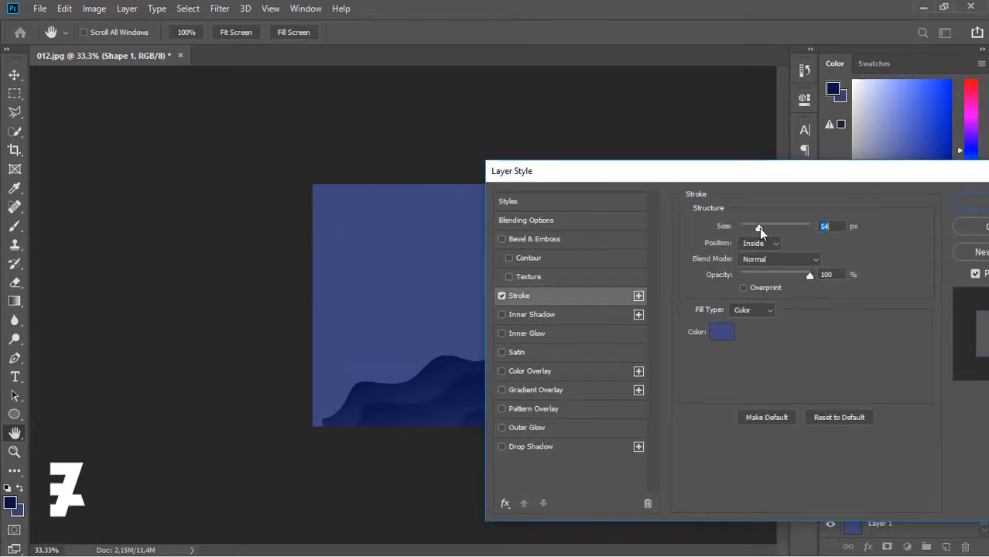
{"action": "left_click", "coordinate": [965, 206]}
- Repaint background Layer 1 with a vertical gradient, lighter at top and darker below
{"action": "key", "text": "g"}
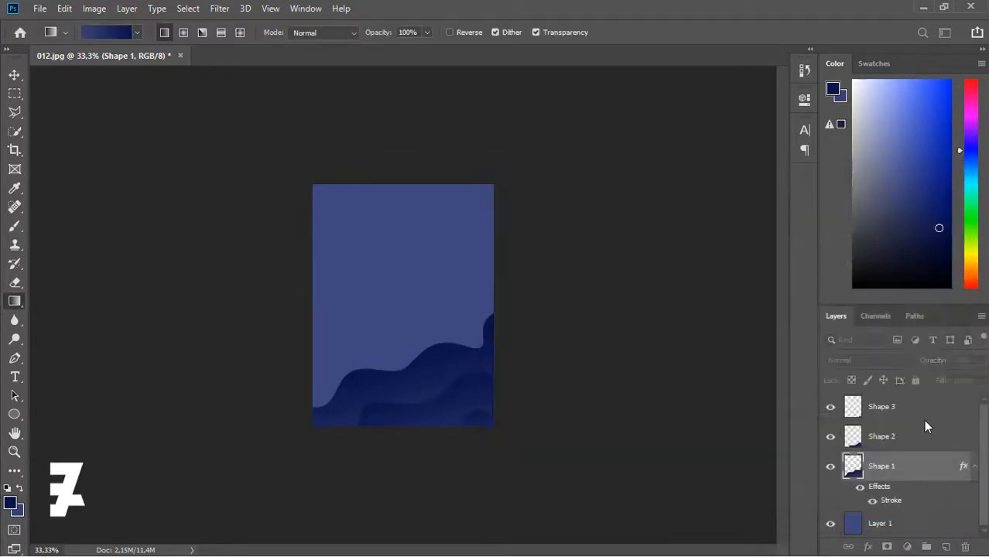
{"action": "left_click", "coordinate": [831, 524]}
{"action": "key", "text": "ctrl+plus"}
{"action": "key", "text": "ctrl+plus"}
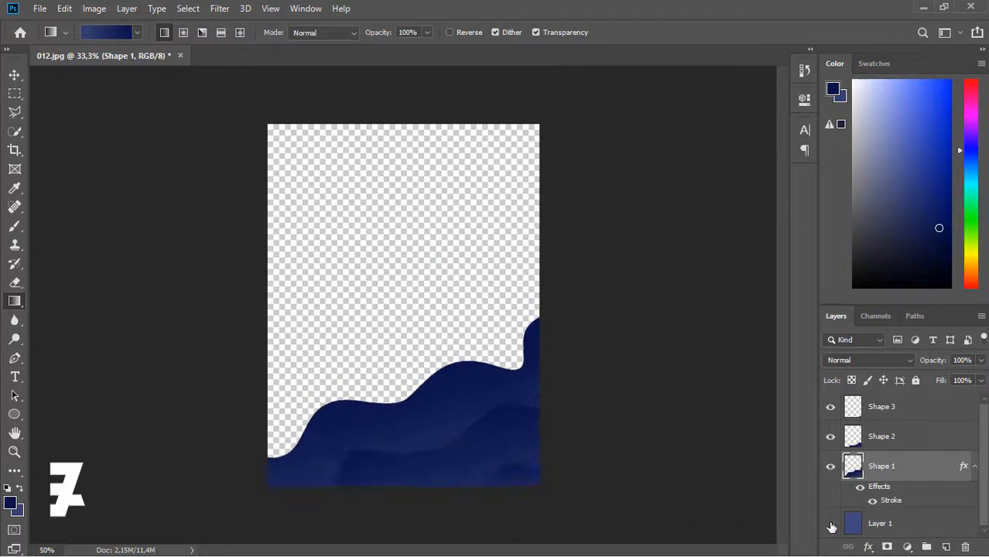
{"action": "scroll", "coordinate": [786, 368], "scroll_direction": "down", "scroll_amount": 5}
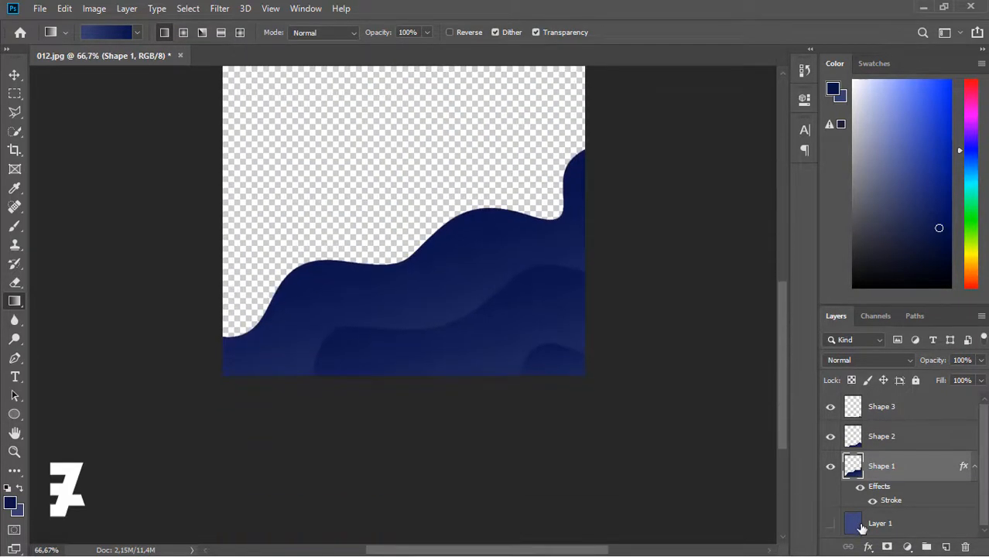
{"action": "left_click", "coordinate": [853, 527]}
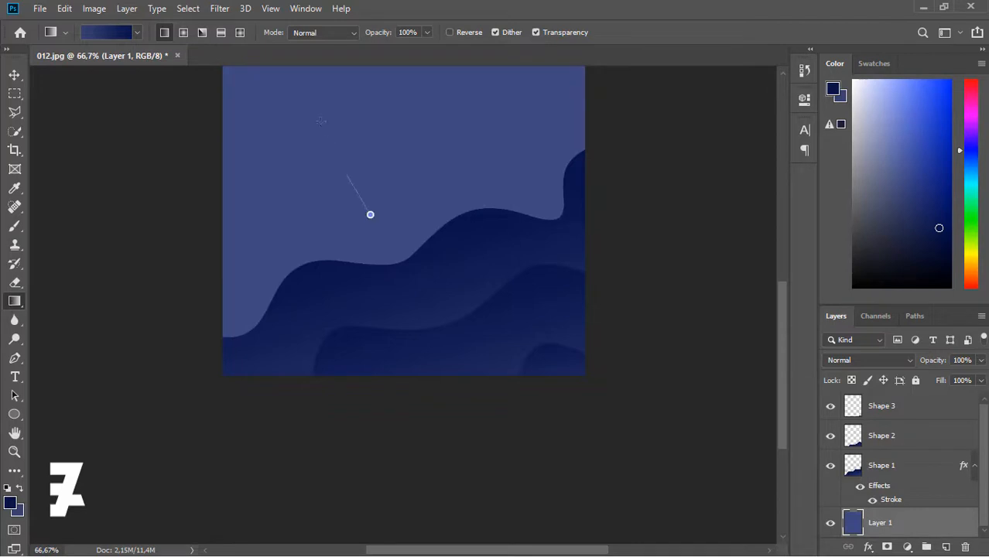
{"action": "left_click_drag", "start_coordinate": [320, 121], "coordinate": [314, 81]}
{"action": "left_click_drag", "start_coordinate": [465, 401], "coordinate": [470, 420]}
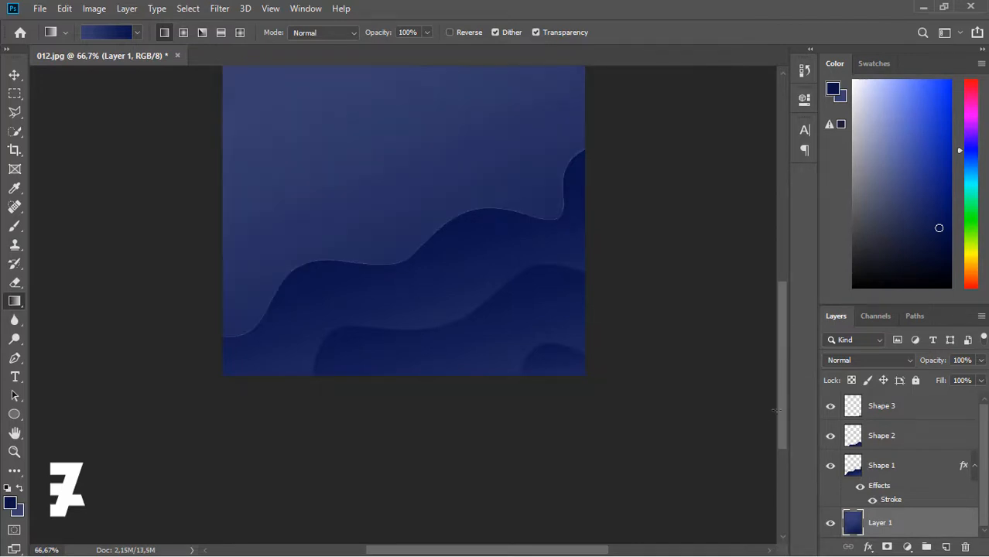
{"action": "scroll", "coordinate": [772, 364], "scroll_direction": "up", "scroll_amount": 3}
- Set Shape 1's stroke size to 2 px
{"action": "left_click", "coordinate": [962, 467]}
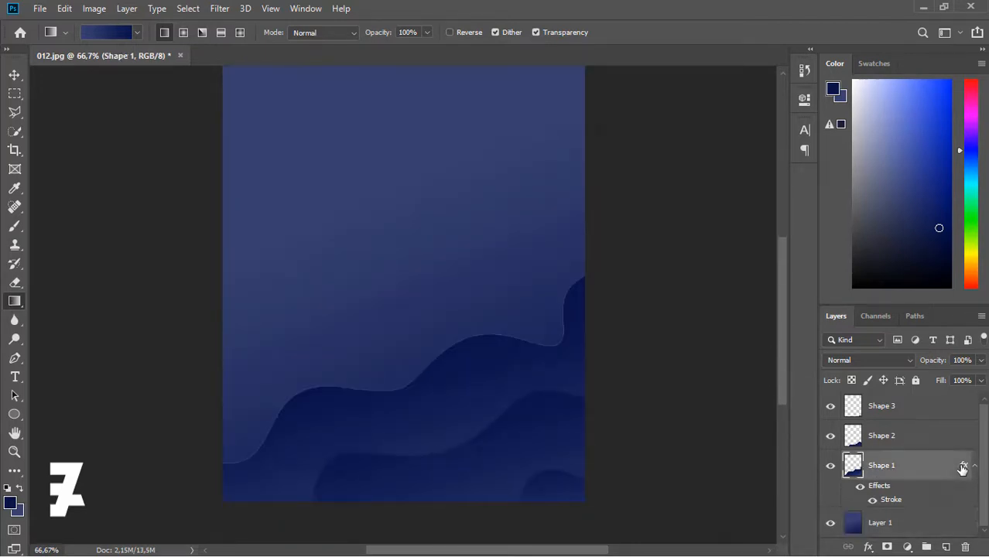
{"action": "double_click", "coordinate": [963, 469]}
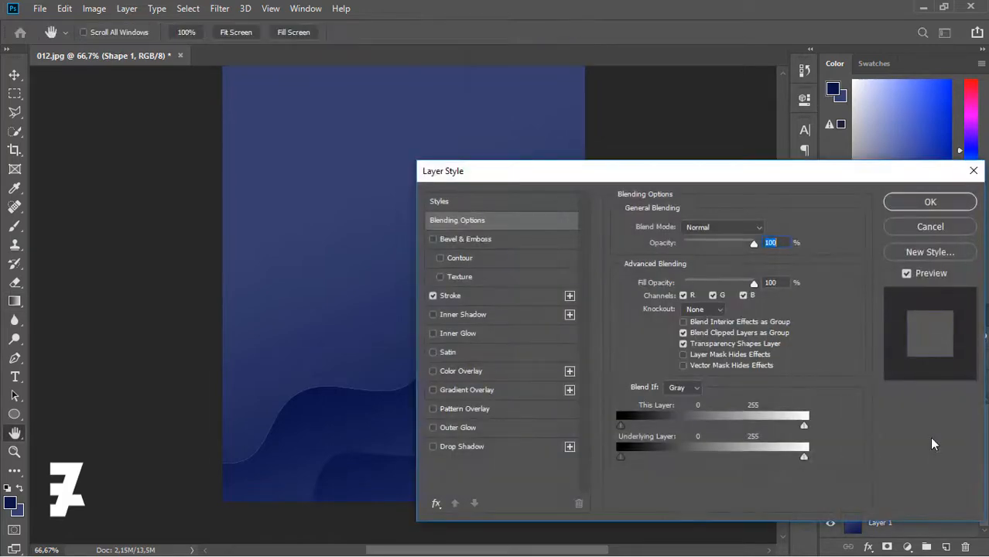
{"action": "left_click", "coordinate": [455, 296]}
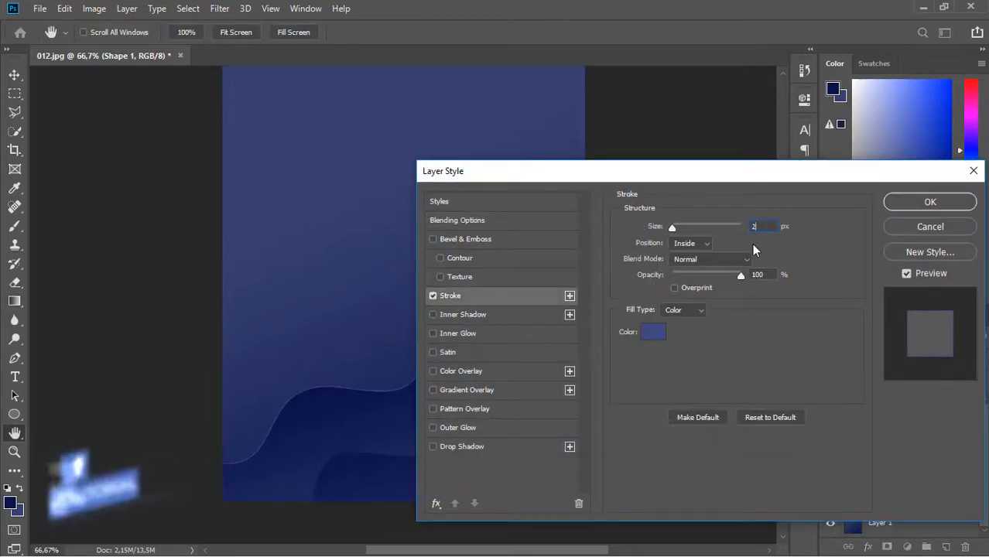
{"action": "type", "text": "2"}
{"action": "left_click", "coordinate": [904, 203]}
- Copy Shape 1's layer style and paste it onto Shape 2 and Shape 3
{"action": "right_click", "coordinate": [964, 467]}
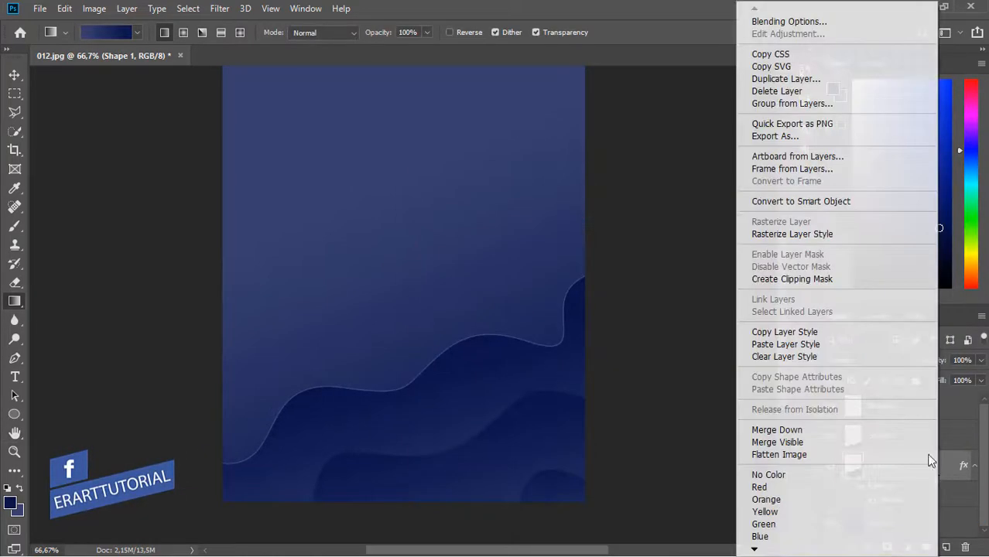
{"action": "left_click", "coordinate": [784, 331]}
{"action": "right_click", "coordinate": [921, 445]}
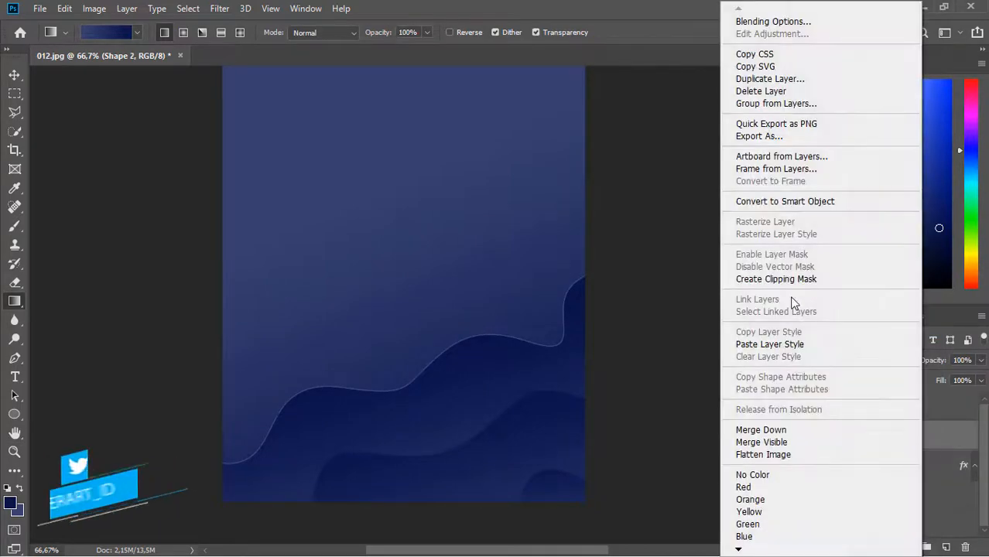
{"action": "left_click", "coordinate": [785, 345]}
{"action": "right_click", "coordinate": [922, 406]}
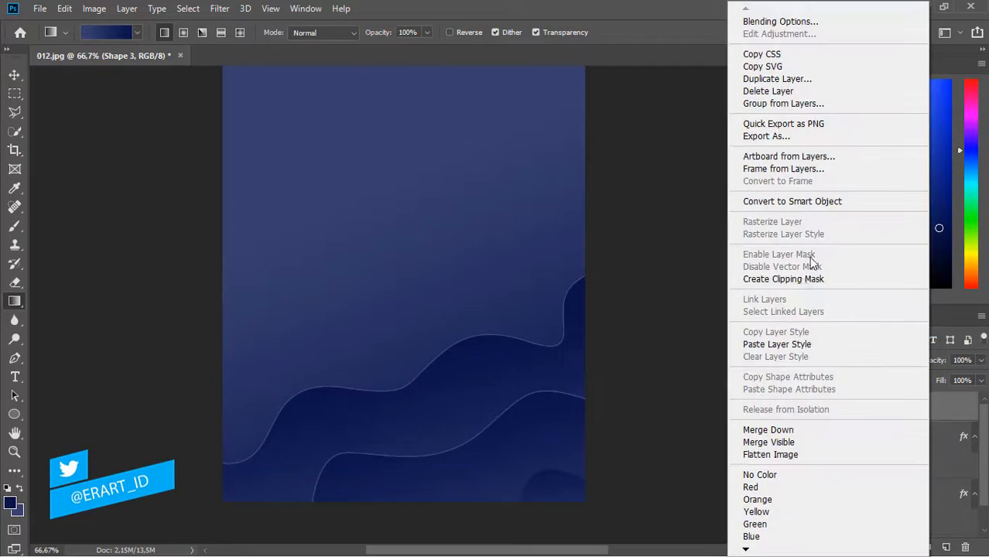
{"action": "left_click", "coordinate": [783, 346]}
{"action": "key", "text": "ctrl+minus"}
{"action": "key", "text": "ctrl+minus"}
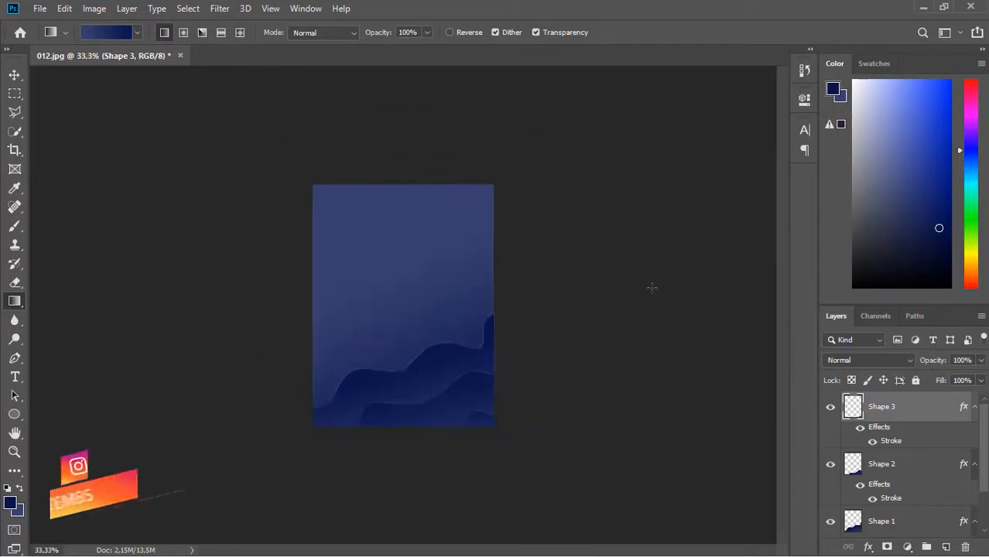
{"action": "key", "text": "ctrl+plus"}
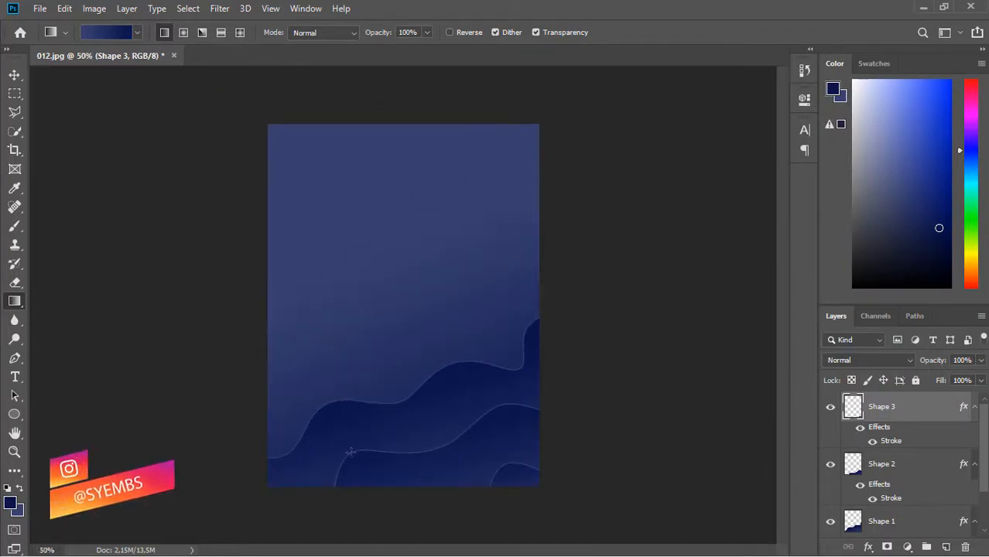
- Select all of Layer 1, settle on a top-to-bottom light-to-dark gradient, then deselect
{"action": "scroll", "coordinate": [913, 496], "scroll_direction": "down", "scroll_amount": 2}
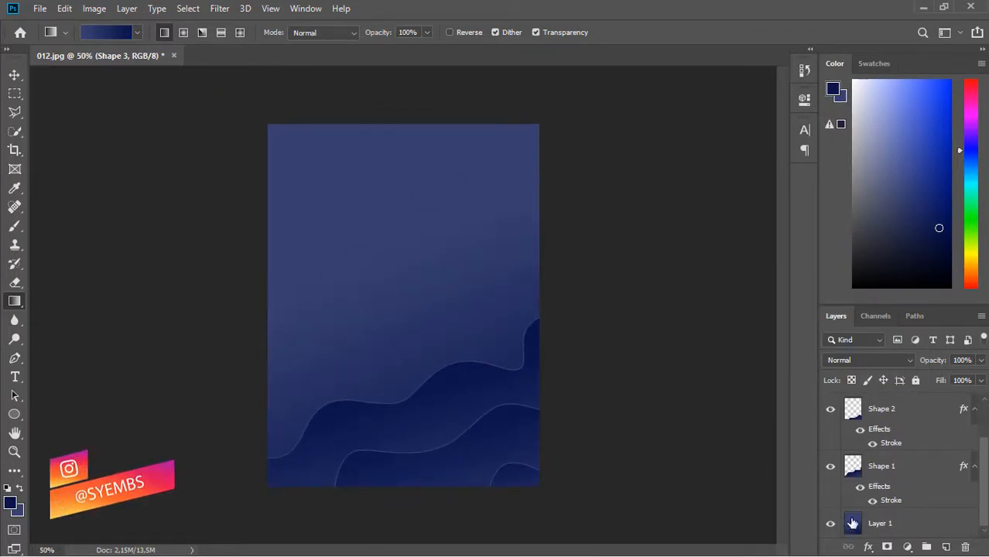
{"action": "left_click", "coordinate": [852, 524]}
{"action": "left_click", "coordinate": [852, 524], "text": "ctrl"}
{"action": "left_click_drag", "start_coordinate": [294, 147], "coordinate": [538, 480]}
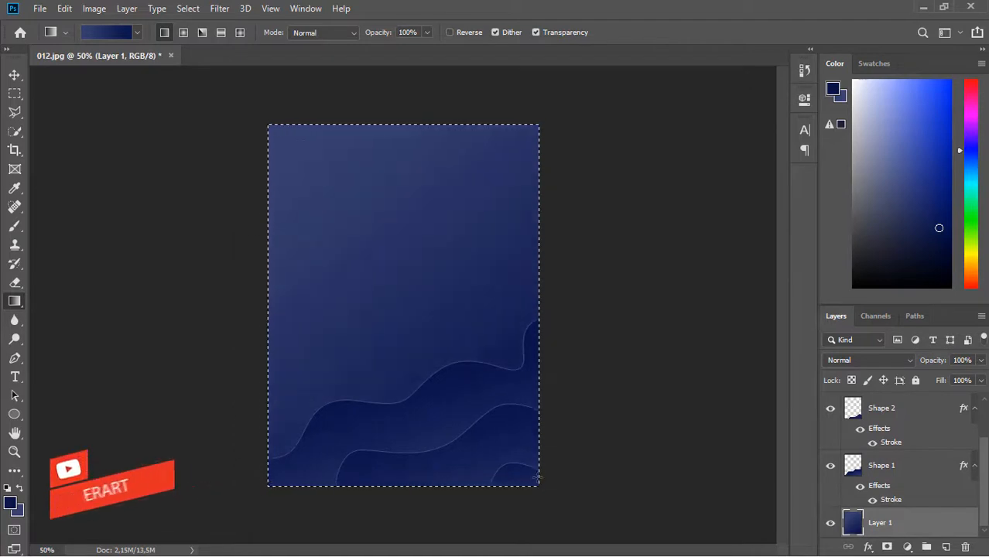
{"action": "left_click_drag", "start_coordinate": [232, 325], "coordinate": [592, 145]}
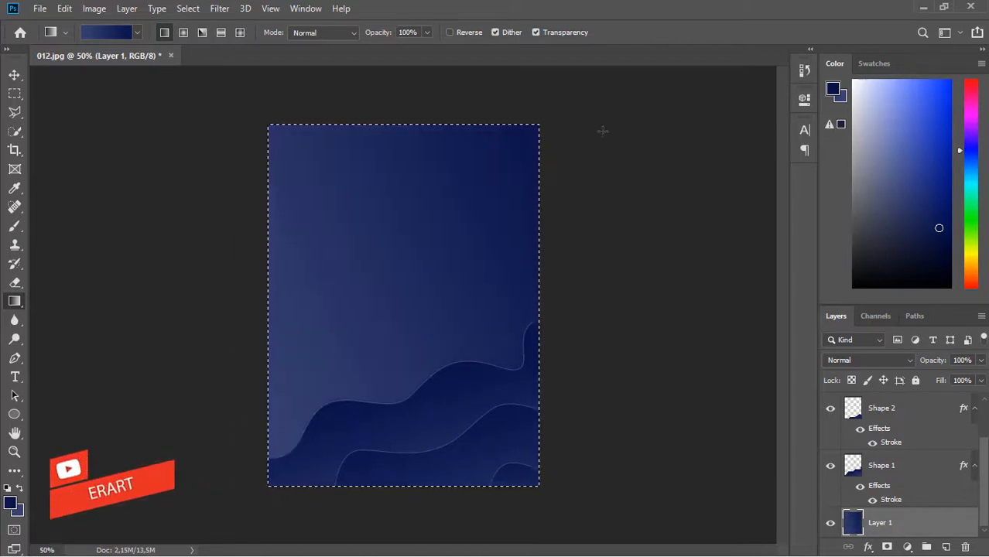
{"action": "left_click_drag", "start_coordinate": [289, 342], "coordinate": [559, 167]}
{"action": "left_click_drag", "start_coordinate": [485, 195], "coordinate": [31, 488]}
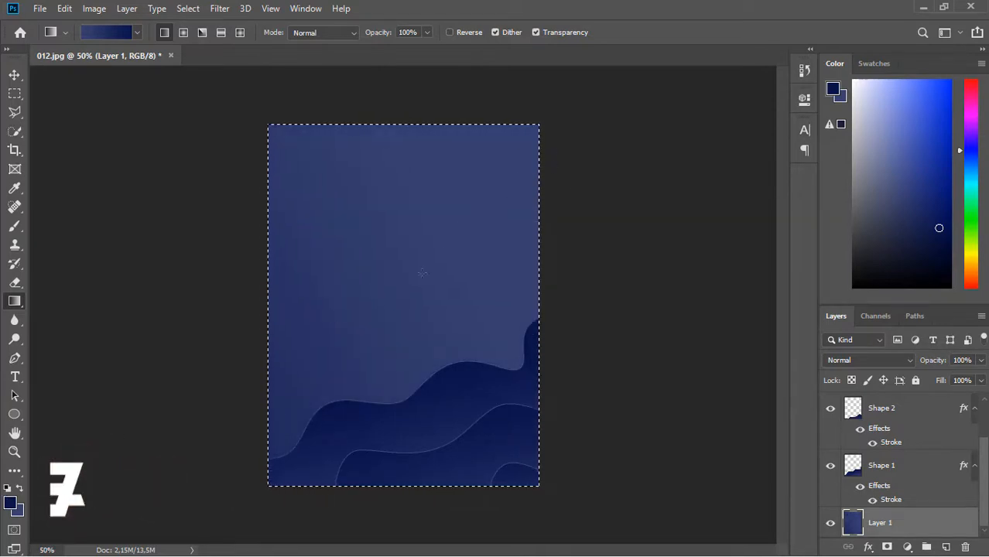
{"action": "left_click_drag", "start_coordinate": [264, 397], "coordinate": [728, 68]}
{"action": "left_click_drag", "start_coordinate": [387, 162], "coordinate": [420, 264]}
{"action": "key", "text": "ctrl+z"}
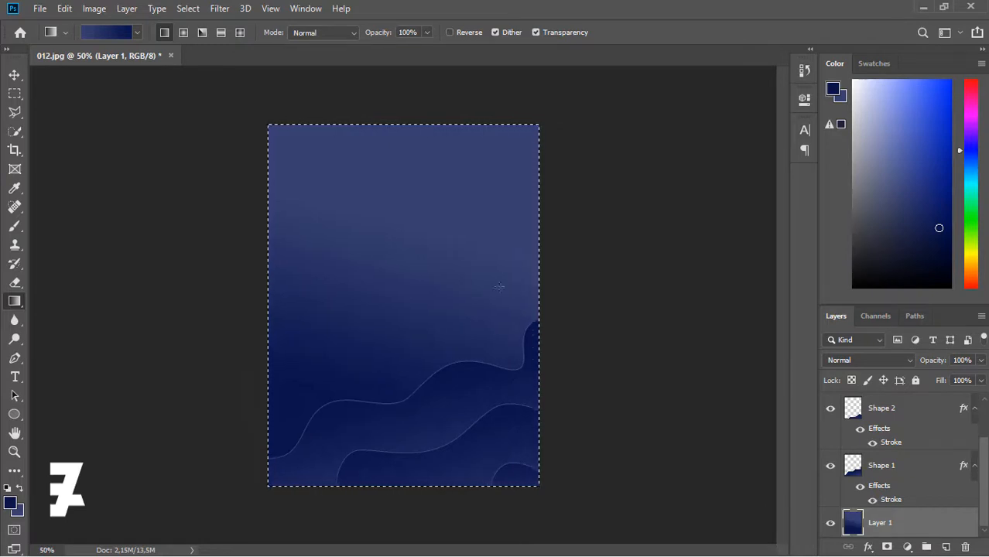
{"action": "key", "text": "ctrl+d"}
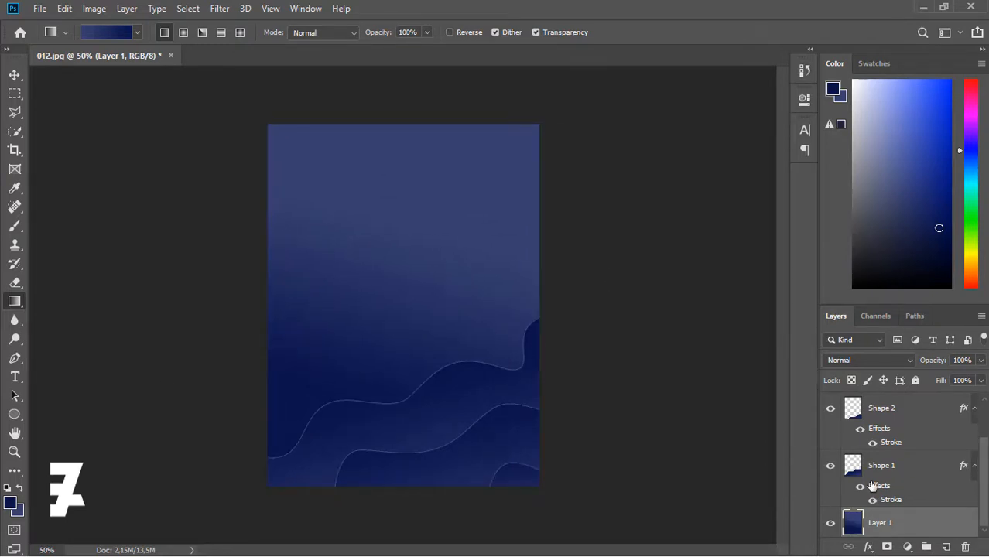
{"action": "scroll", "coordinate": [986, 485], "scroll_direction": "up", "scroll_amount": 2}
- Add a new layer above Shape 3 and mark a circular selection near the top centre
{"action": "left_click", "coordinate": [922, 409]}
{"action": "left_click", "coordinate": [946, 547]}
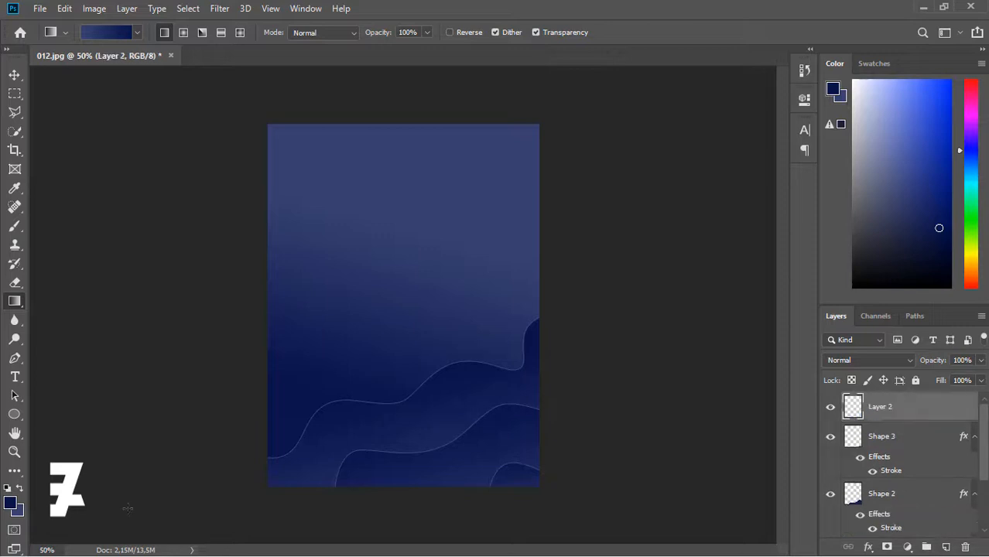
{"action": "right_click", "coordinate": [14, 95]}
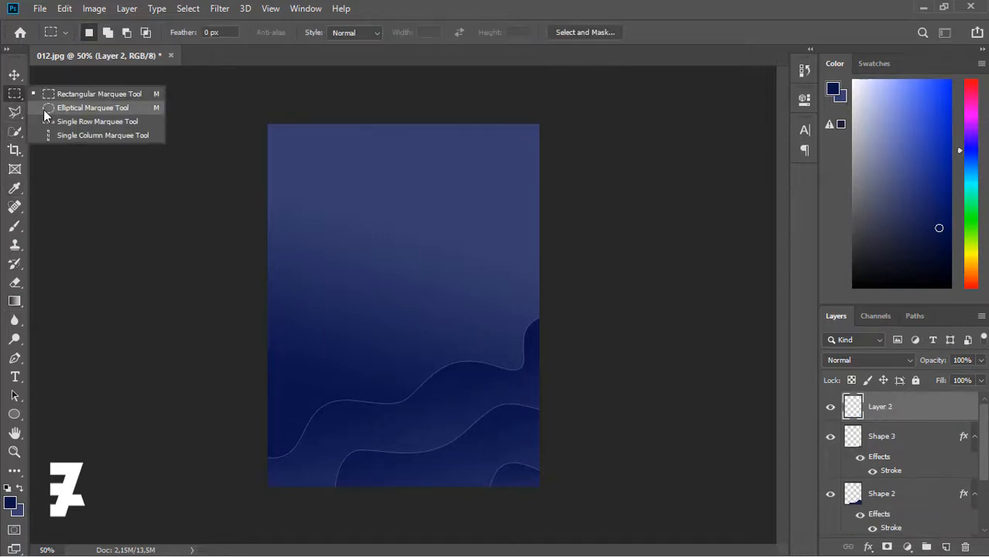
{"action": "left_click", "coordinate": [44, 109]}
{"action": "left_click_drag", "start_coordinate": [353, 146], "coordinate": [497, 280]}
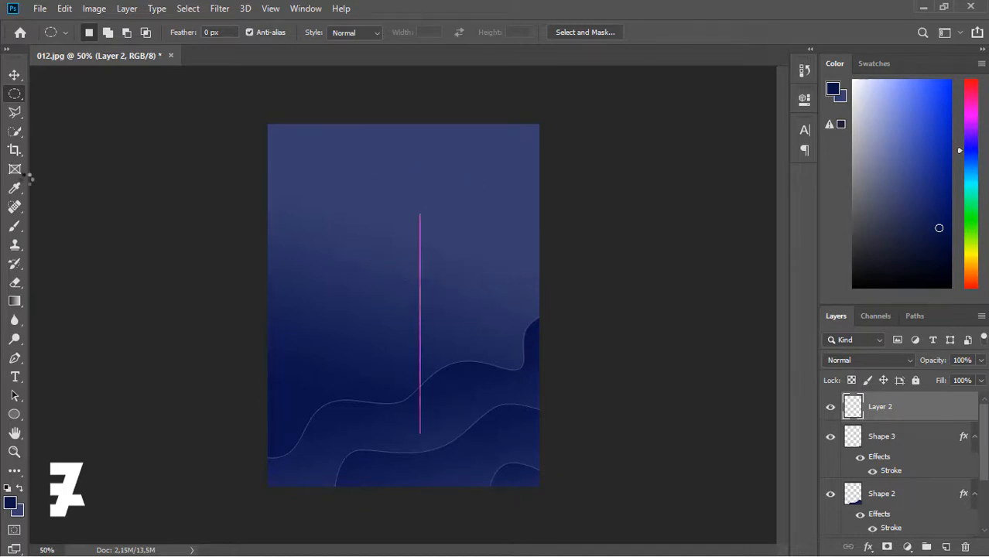
{"action": "key", "text": "v"}
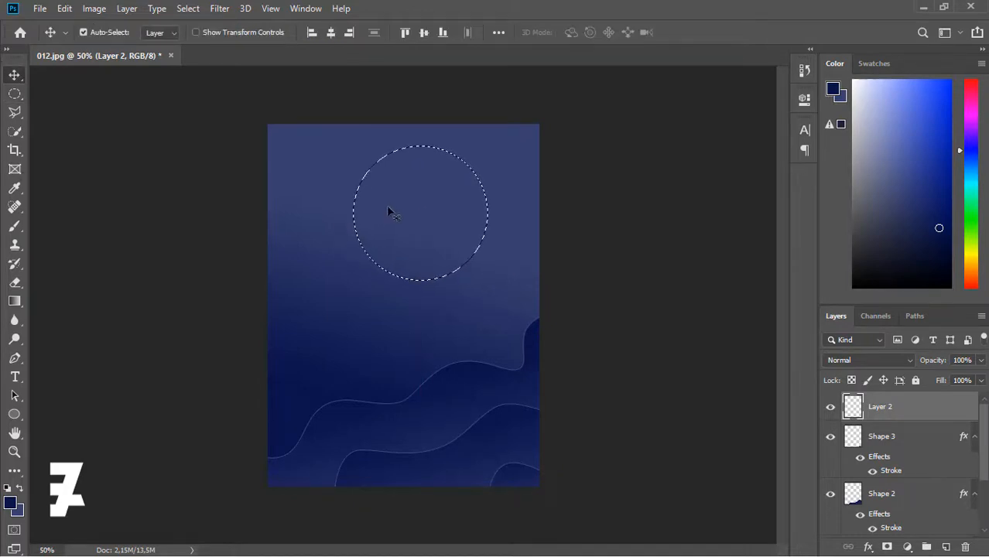
{"action": "key", "text": "m"}
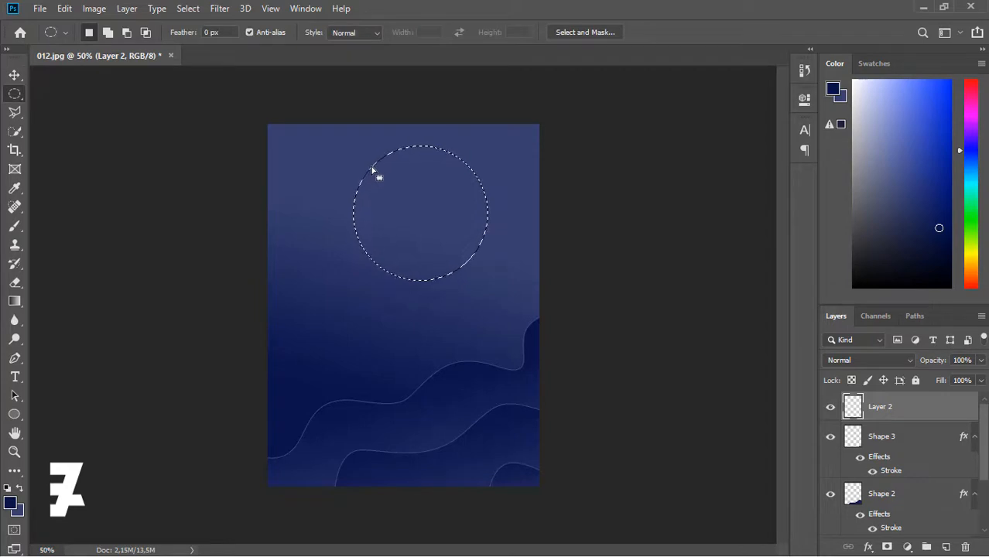
{"action": "mouse_move", "coordinate": [376, 166]}
{"action": "left_mouse_down"}
{"action": "mouse_move", "coordinate": [355, 207]}
{"action": "mouse_move", "coordinate": [451, 243]}
{"action": "mouse_move", "coordinate": [511, 302]}
{"action": "left_mouse_up"}
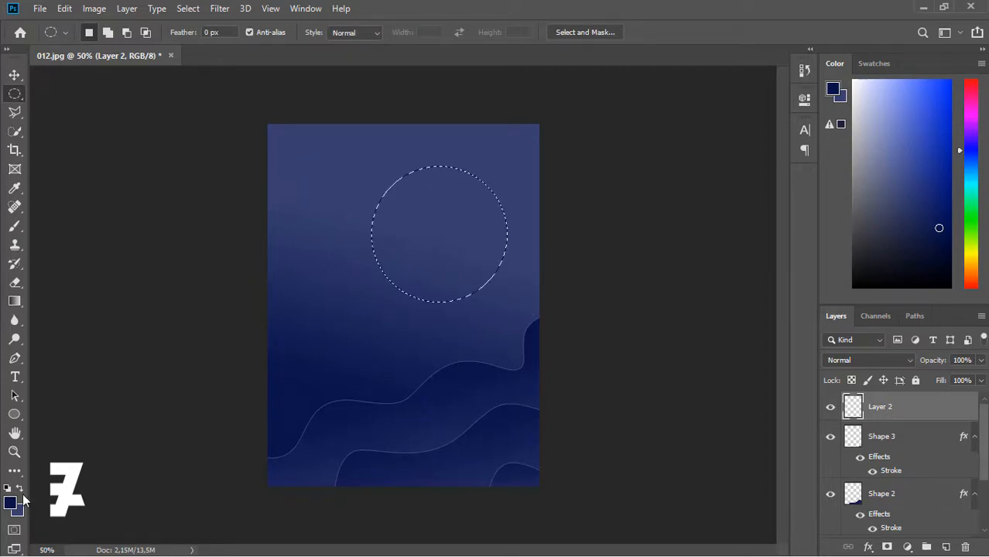
- Fill the circle with dark navy using the Paint Bucket, deselect, and shift it left
{"action": "right_click", "coordinate": [16, 301]}
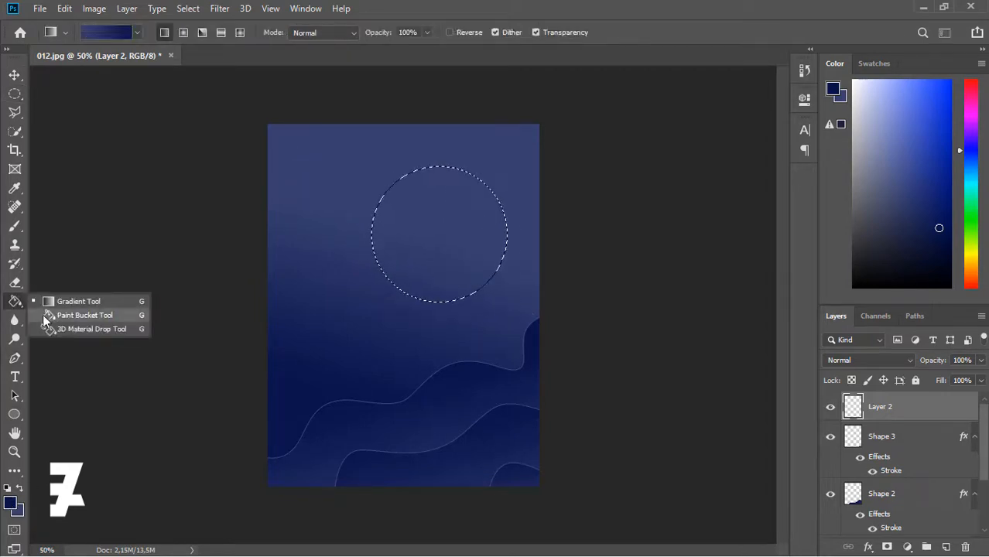
{"action": "left_click", "coordinate": [43, 314]}
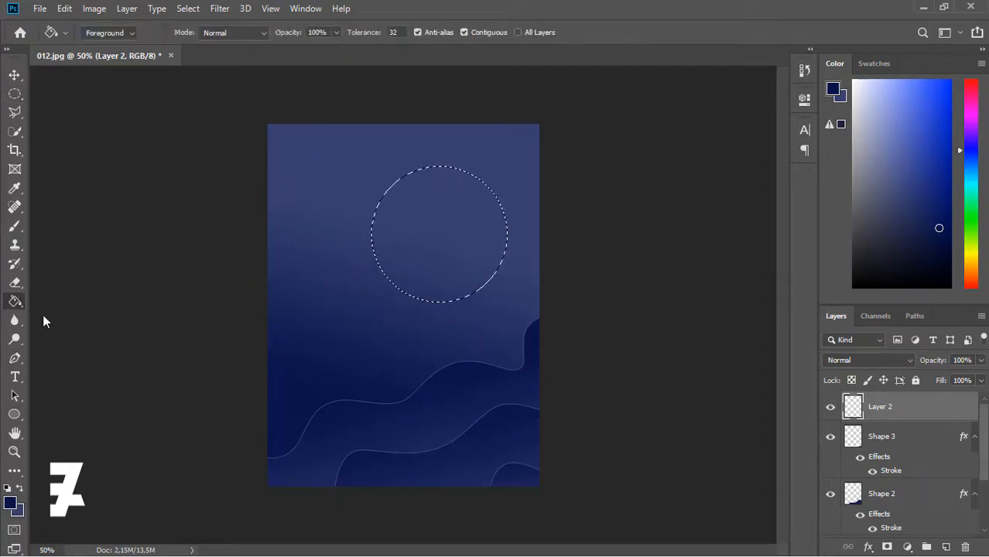
{"action": "left_click", "coordinate": [326, 248]}
{"action": "key", "text": "v"}
{"action": "key", "text": "ctrl+d"}
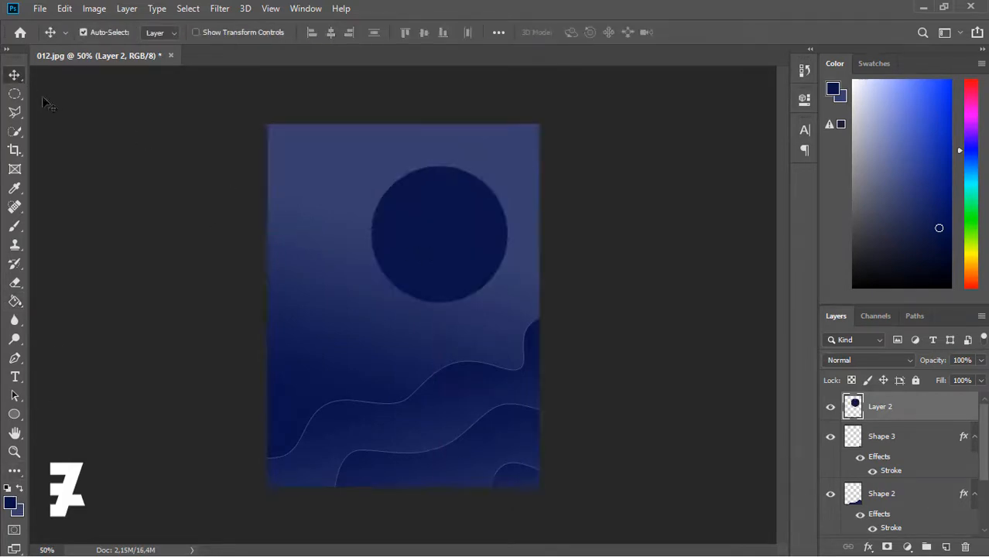
{"action": "left_click_drag", "start_coordinate": [463, 245], "coordinate": [439, 253]}
- Change the foreground to darker navy 181e3d and refill the circle with it
{"action": "left_click", "coordinate": [10, 504]}
{"action": "mouse_move", "coordinate": [709, 372]}
{"action": "left_mouse_down"}
{"action": "mouse_move", "coordinate": [672, 369]}
{"action": "mouse_move", "coordinate": [712, 381]}
{"action": "left_mouse_up"}
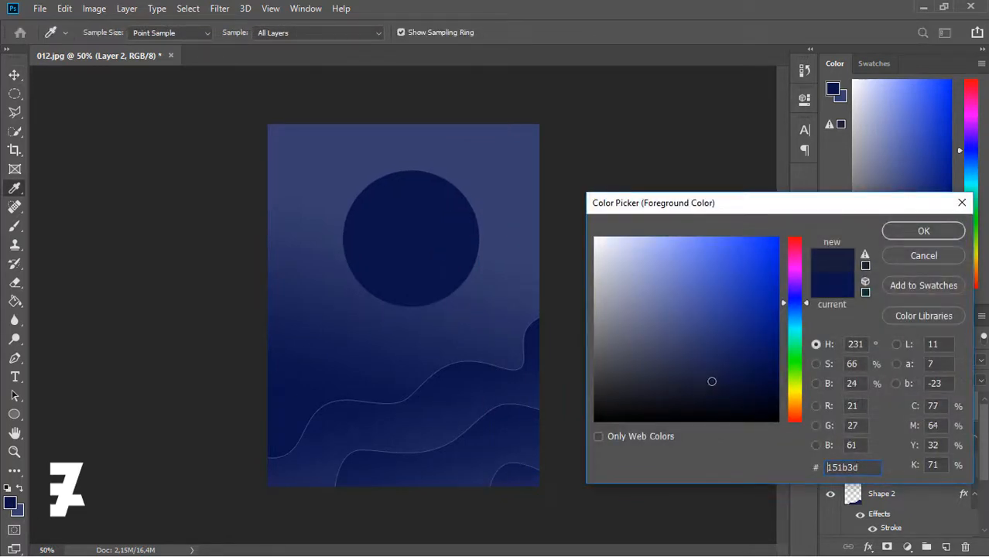
{"action": "left_click", "coordinate": [899, 234]}
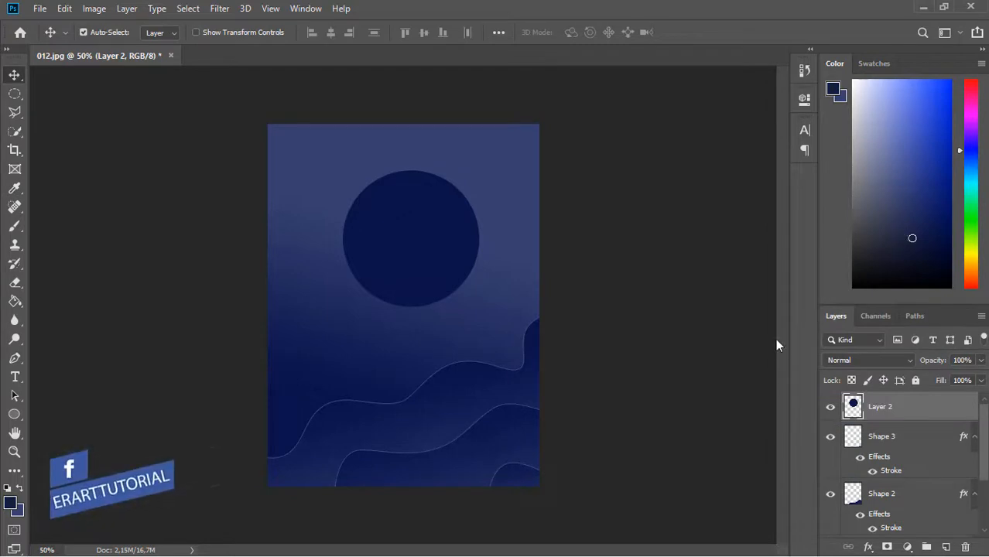
{"action": "left_click", "coordinate": [15, 301]}
{"action": "left_click", "coordinate": [453, 273]}
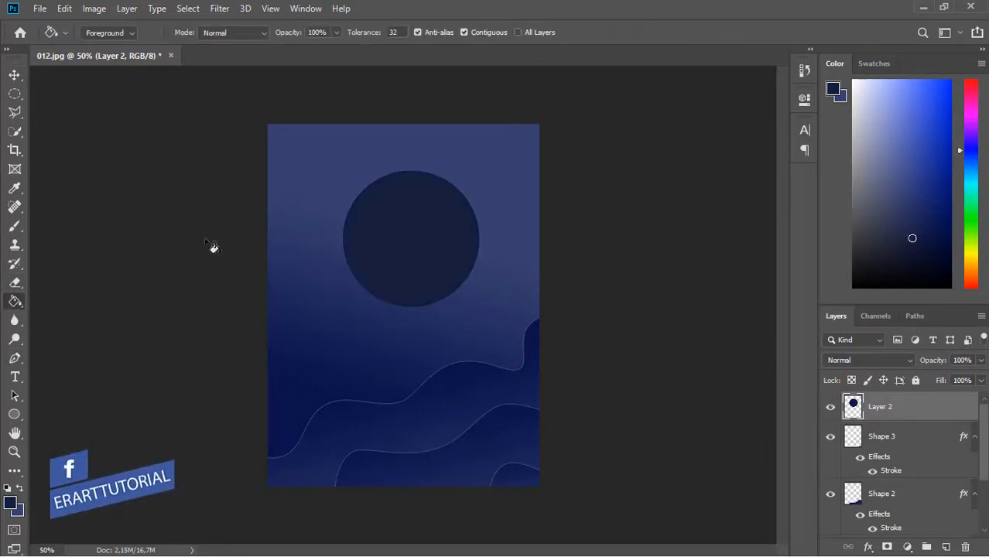
- Move the circle up and centre it horizontally on the canvas
{"action": "key", "text": "v"}
{"action": "mouse_move", "coordinate": [412, 249]}
{"action": "left_mouse_down"}
{"action": "mouse_move", "coordinate": [404, 241]}
{"action": "mouse_move", "coordinate": [412, 249]}
{"action": "mouse_move", "coordinate": [411, 223]}
{"action": "mouse_move", "coordinate": [411, 254]}
{"action": "mouse_move", "coordinate": [410, 242]}
{"action": "left_mouse_up"}
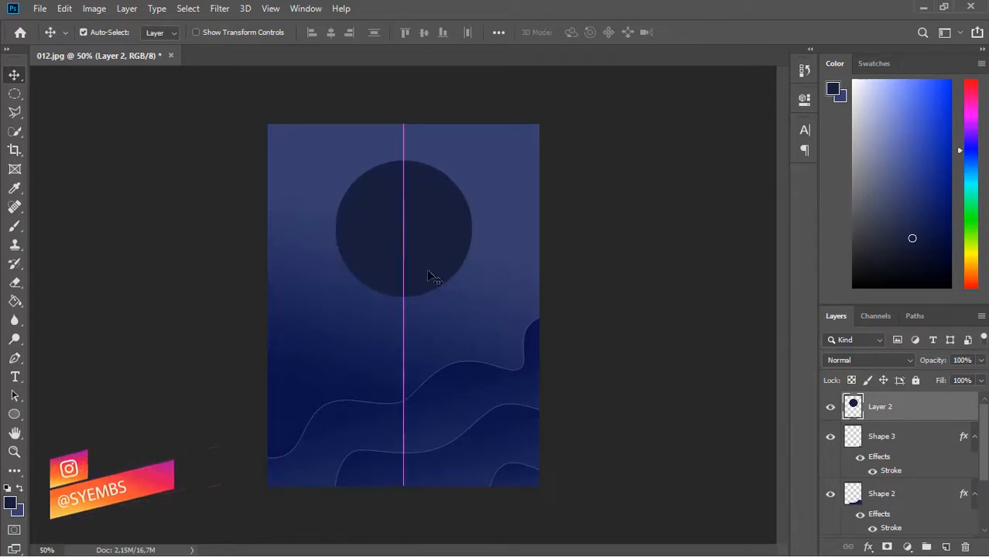
{"action": "key", "text": "ctrl+a"}
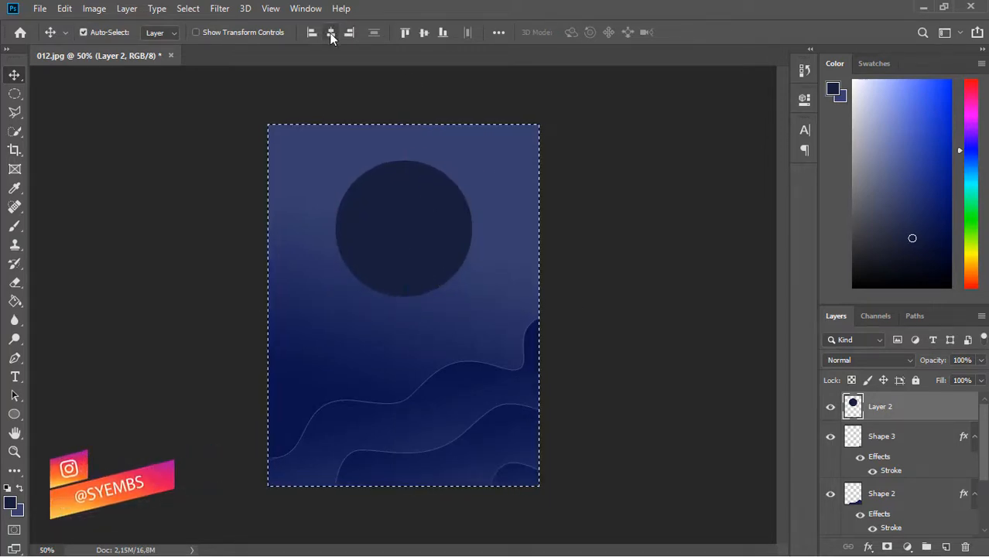
{"action": "key", "text": "ctrl+d"}
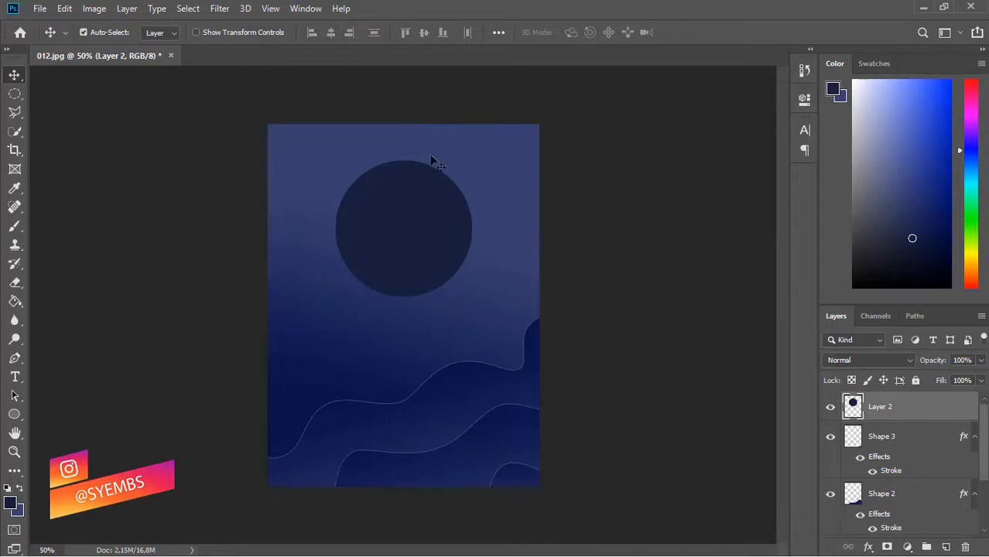
{"action": "left_click_drag", "start_coordinate": [983, 471], "coordinate": [984, 517]}
{"action": "left_click", "coordinate": [922, 527]}
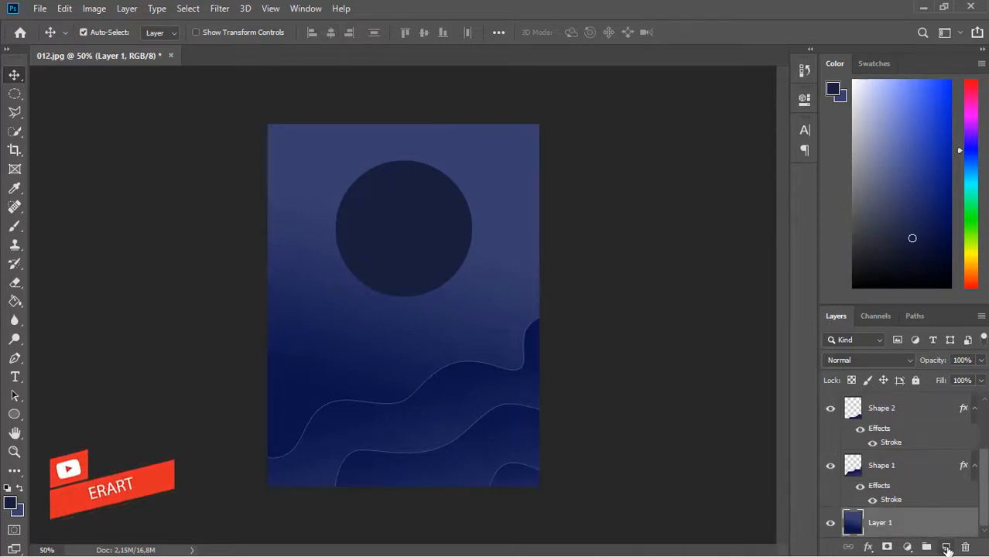
- On a new layer, paint a soft #5b96a8 teal brush glow behind the circle
{"action": "left_click", "coordinate": [946, 548]}
{"action": "left_click", "coordinate": [11, 505]}
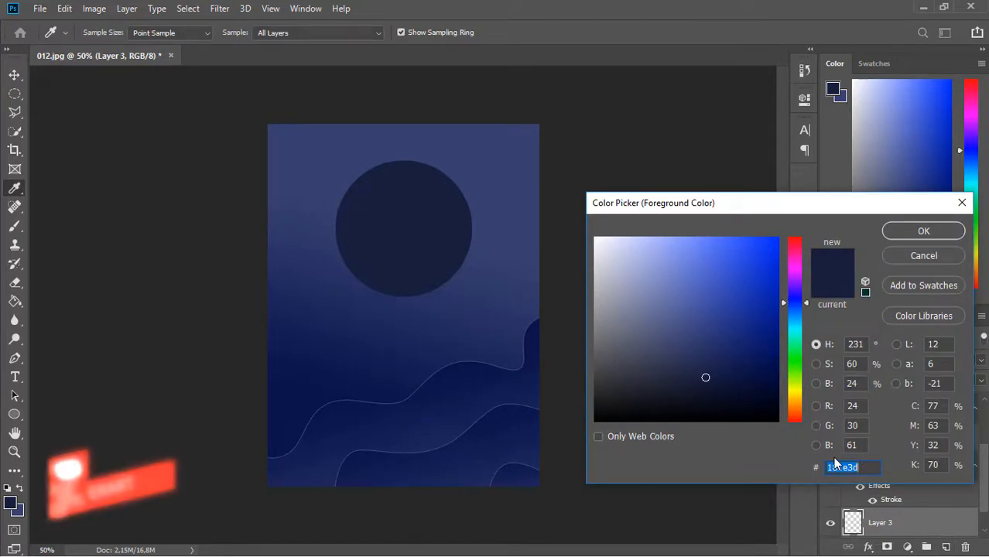
{"action": "type", "text": "5"}
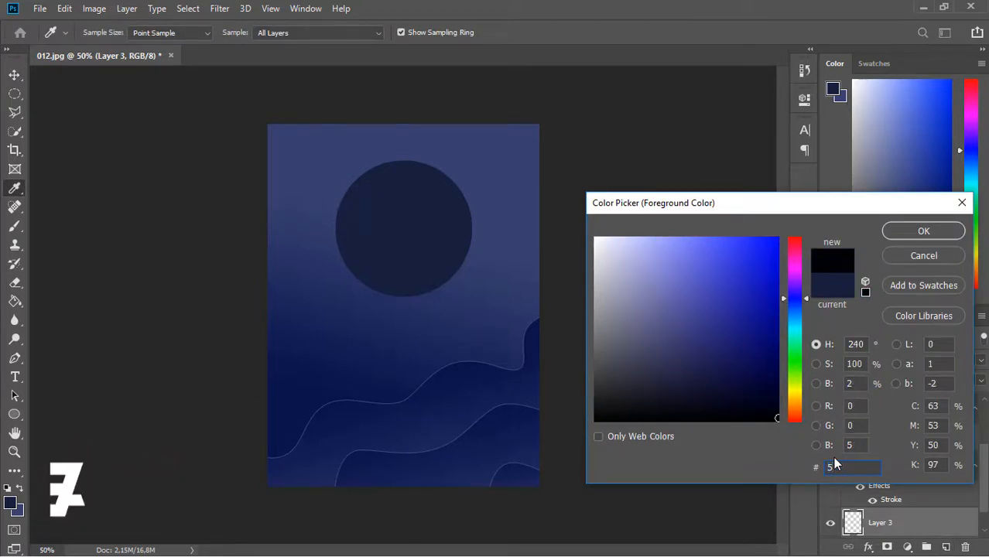
{"action": "type", "text": "b96a8"}
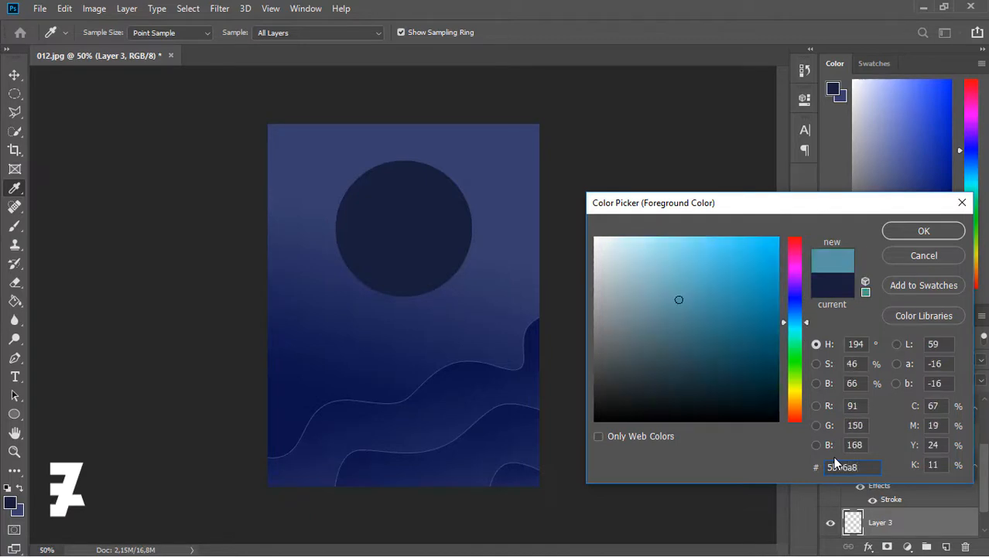
{"action": "left_click", "coordinate": [915, 234]}
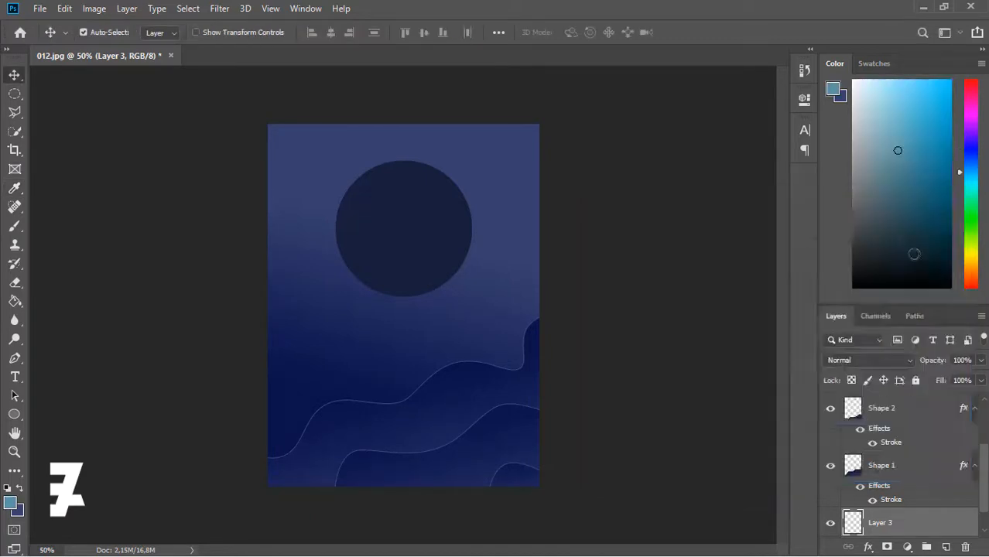
{"action": "left_click", "coordinate": [14, 226]}
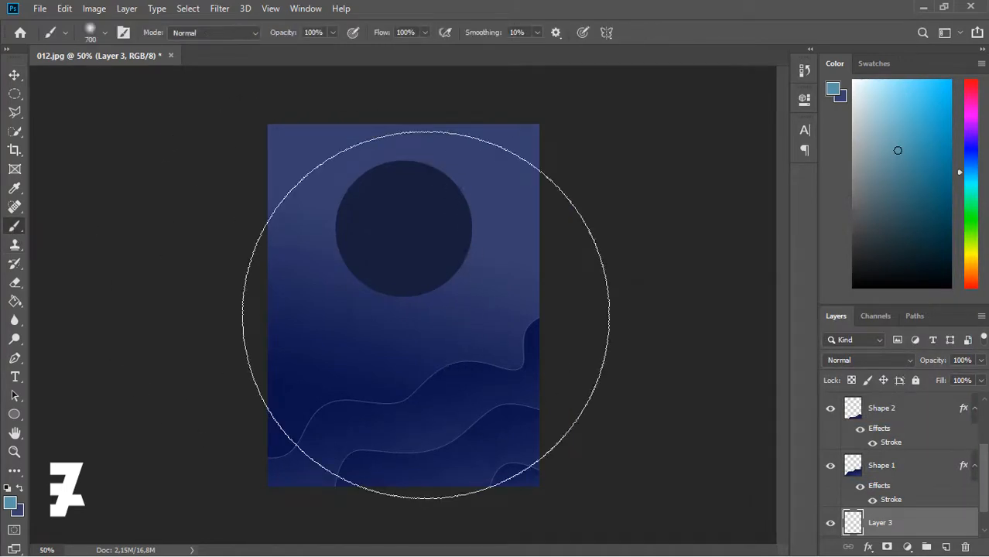
{"action": "key", "text": "bracketleft"}
{"action": "key", "text": "bracketleft"}
{"action": "key", "text": "bracketleft"}
{"action": "key", "text": "bracketleft"}
{"action": "key", "text": "bracketleft"}
{"action": "key", "text": "bracketleft"}
{"action": "key", "text": "bracketright"}
{"action": "key", "text": "bracketright"}
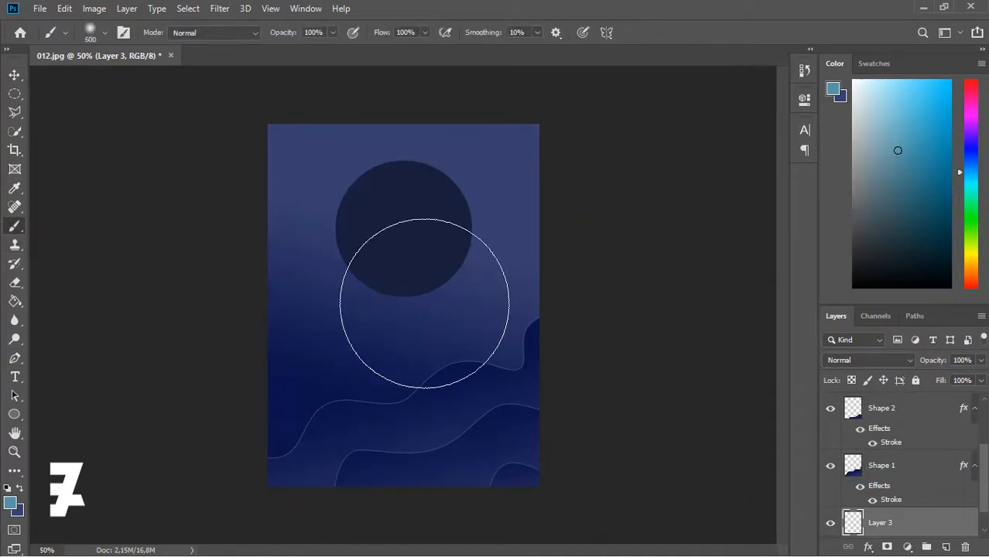
{"action": "left_click", "coordinate": [425, 305]}
{"action": "key", "text": "ctrl+z"}
{"action": "left_click", "coordinate": [444, 268]}
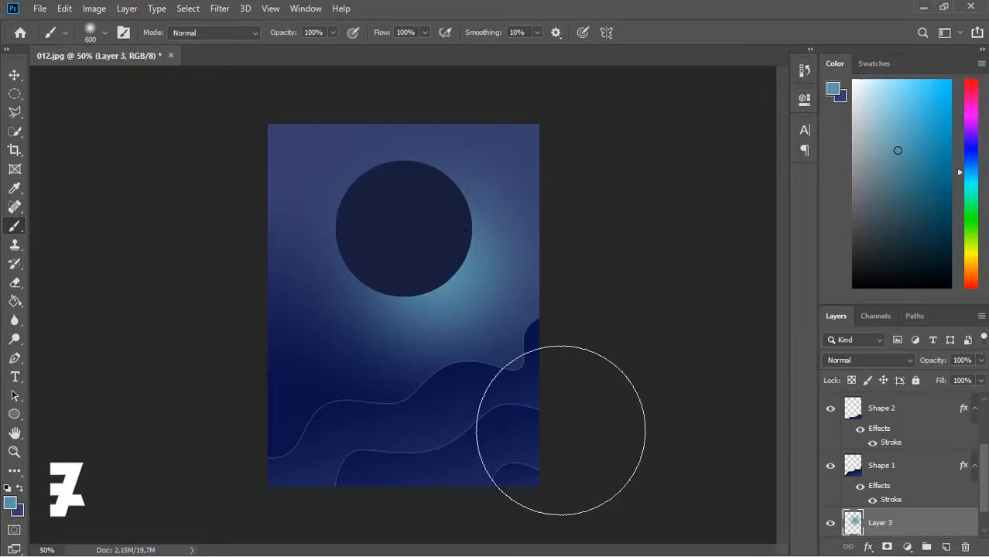
- Switch to #3e7a82 and paint a second teal glow on another new layer
{"action": "left_click", "coordinate": [12, 507]}
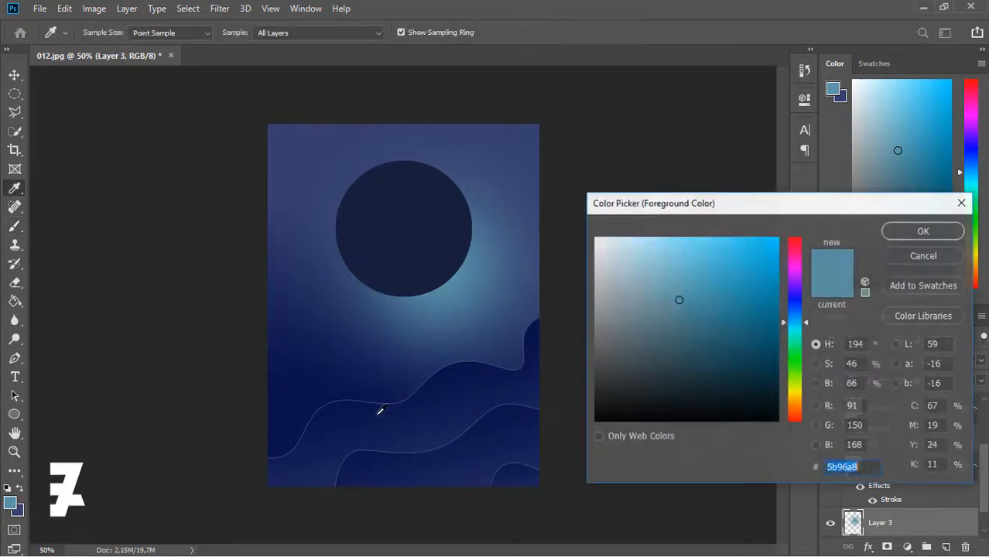
{"action": "type", "text": "3e7a82"}
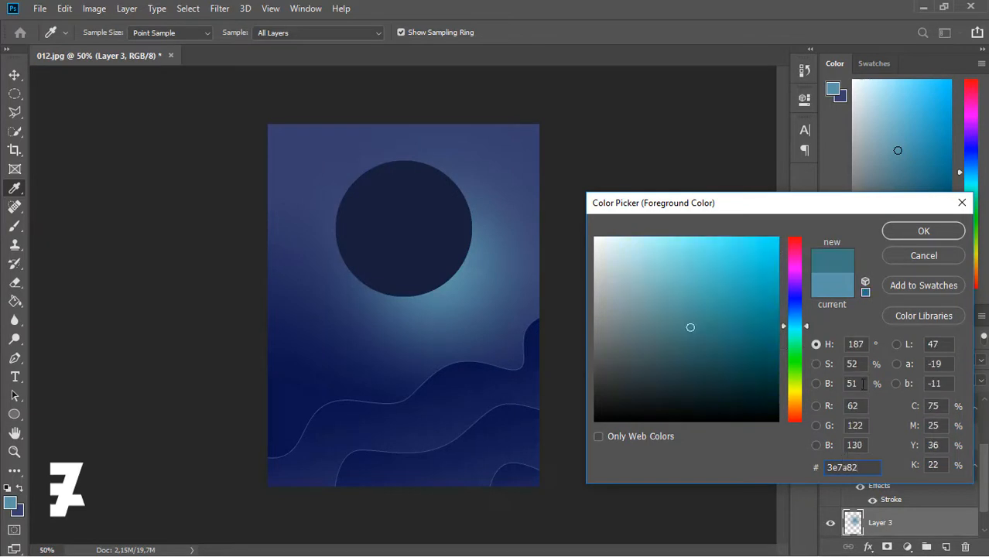
{"action": "left_click", "coordinate": [926, 237]}
{"action": "left_click", "coordinate": [946, 547]}
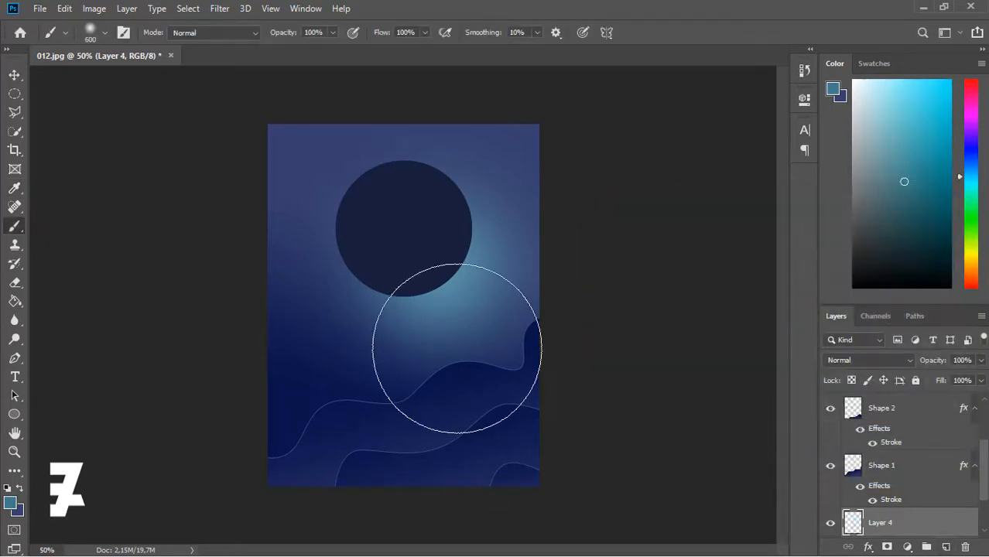
{"action": "left_click", "coordinate": [380, 268]}
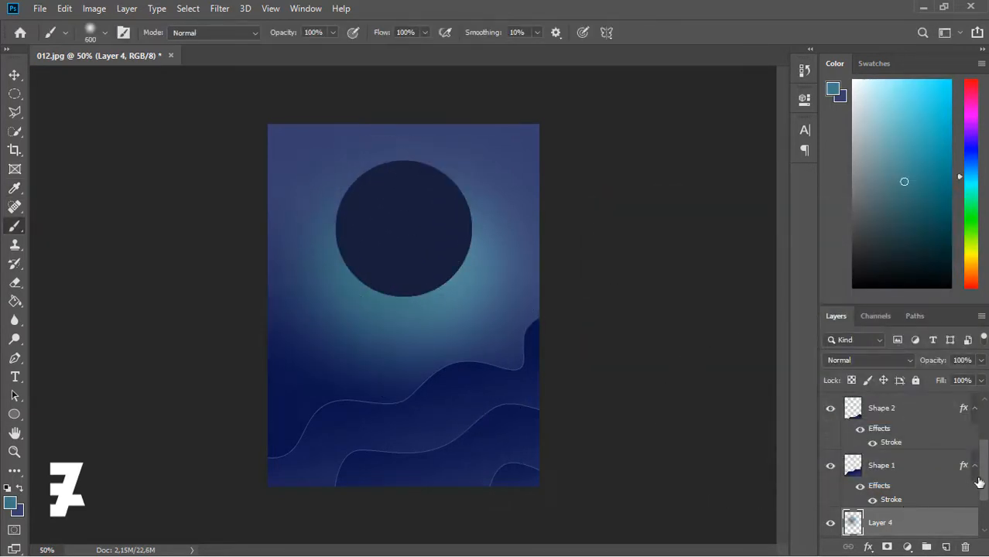
- Set the foreground colour to a dark navy sampled from the waves
{"action": "scroll", "coordinate": [984, 507], "scroll_direction": "down", "scroll_amount": 2}
{"action": "left_click", "coordinate": [855, 524]}
{"action": "left_click", "coordinate": [10, 504]}
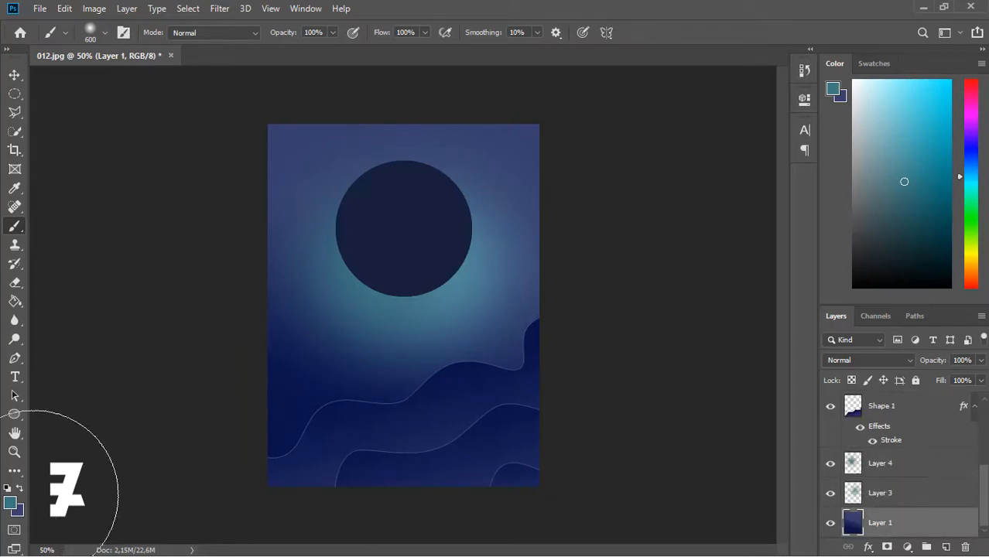
{"action": "left_click", "coordinate": [286, 374]}
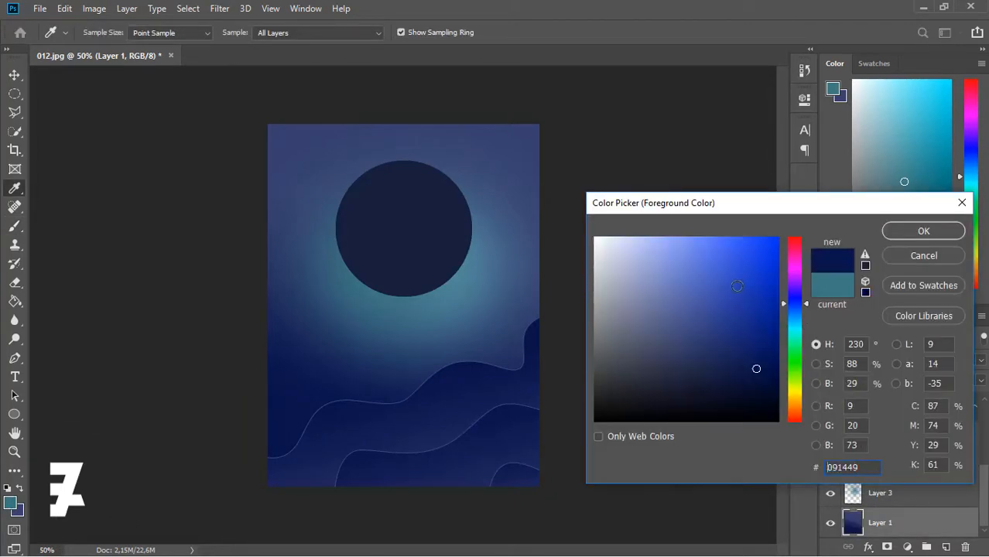
{"action": "left_click_drag", "start_coordinate": [755, 366], "coordinate": [735, 302]}
{"action": "left_click", "coordinate": [508, 384]}
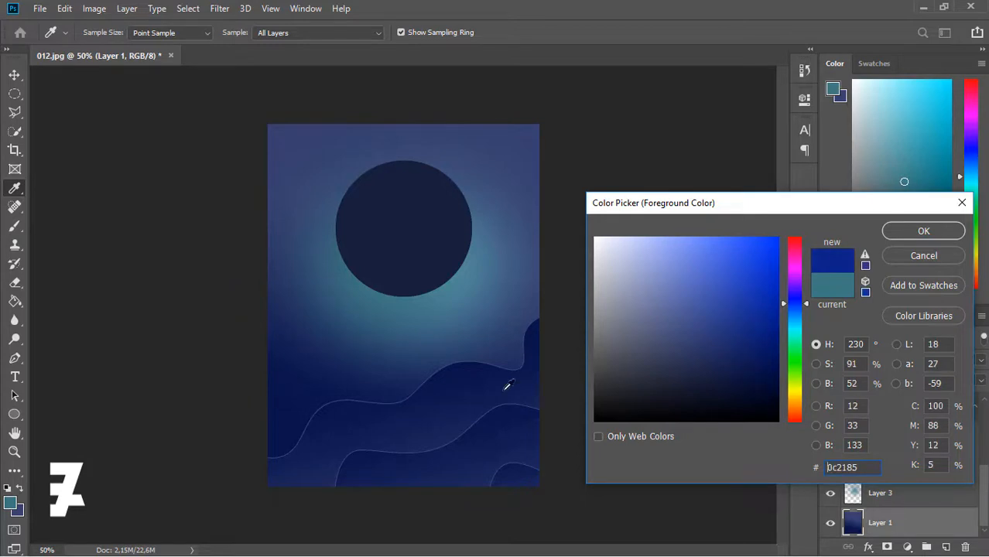
{"action": "left_click", "coordinate": [474, 396]}
{"action": "left_click", "coordinate": [921, 232]}
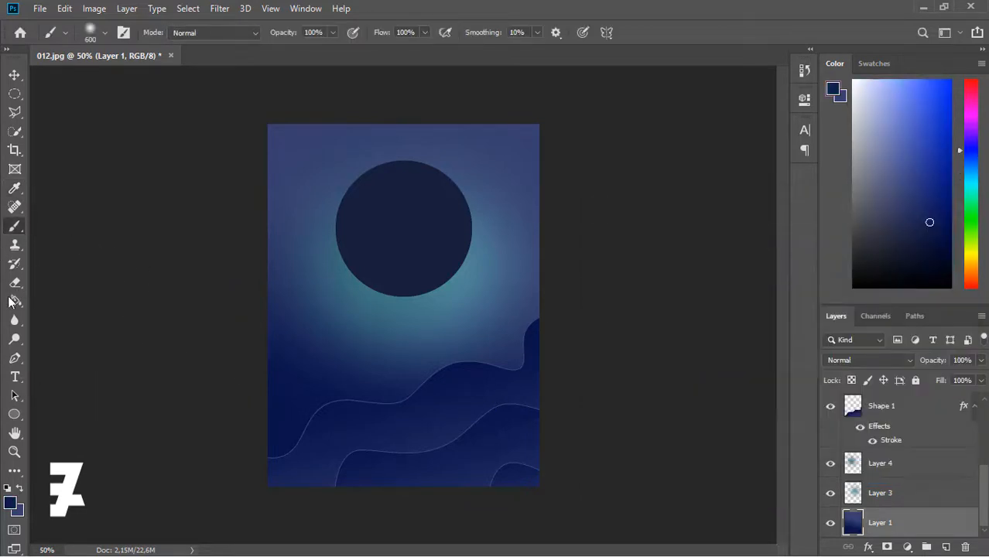
- Add a new Layer 5, fill it with dark navy using the Paint Bucket, and move it to the bottom
{"action": "left_click", "coordinate": [14, 302]}
{"action": "left_click", "coordinate": [305, 374]}
{"action": "key", "text": "ctrl+z"}
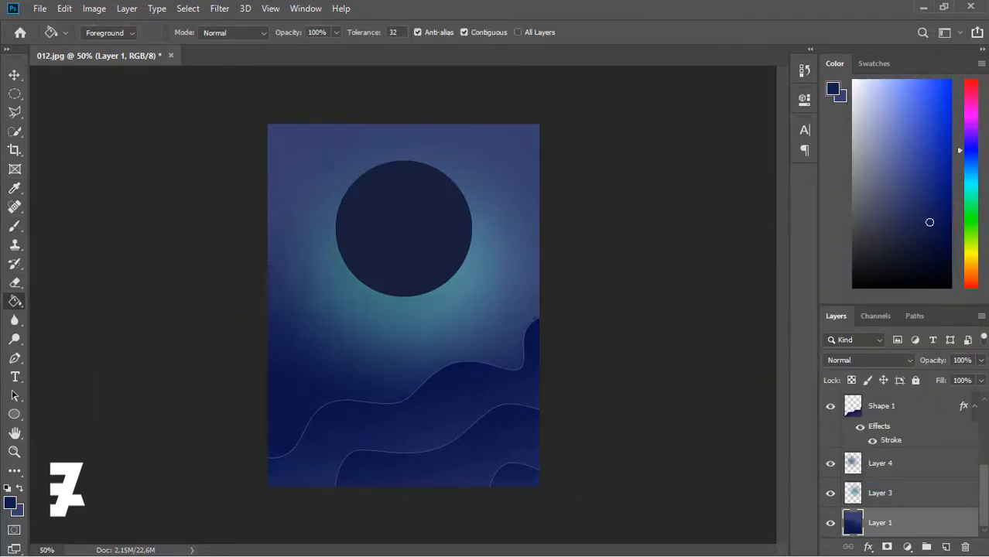
{"action": "left_click", "coordinate": [947, 547]}
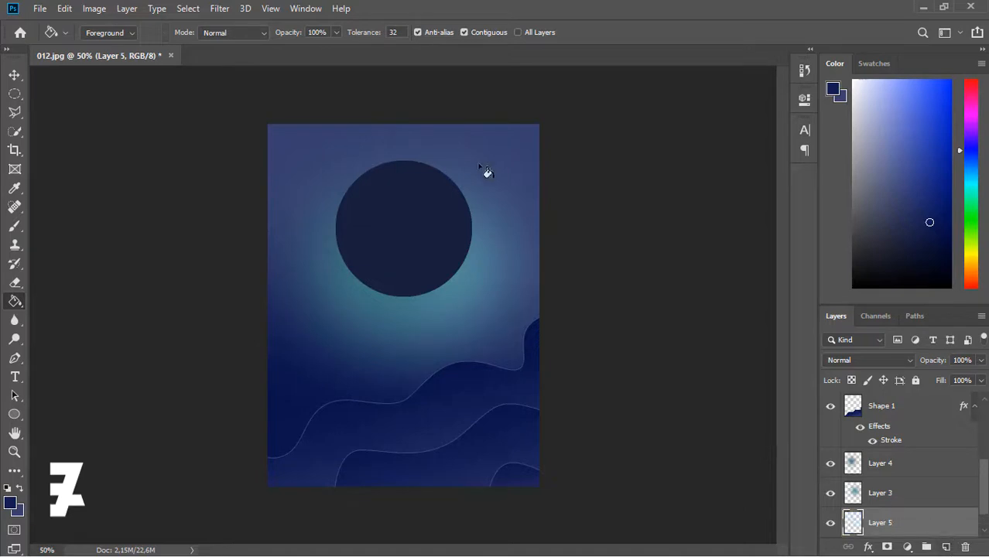
{"action": "left_click", "coordinate": [486, 171]}
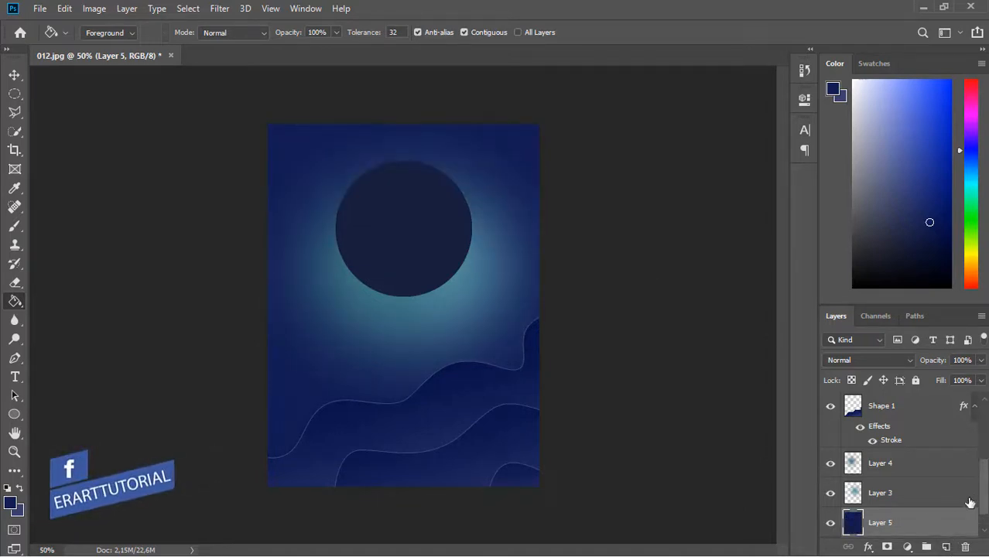
{"action": "left_click_drag", "start_coordinate": [984, 501], "coordinate": [984, 520]}
- Delete the old gradient Layer 1 and check the whole poster at 50% zoom
{"action": "left_click", "coordinate": [940, 522]}
{"action": "key", "text": "Delete"}
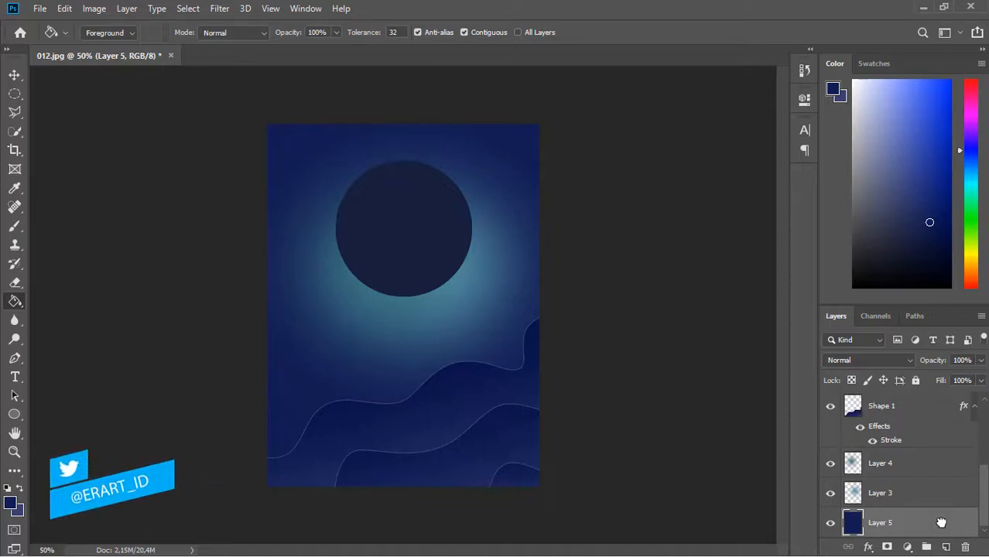
{"action": "key", "text": "ctrl+minus"}
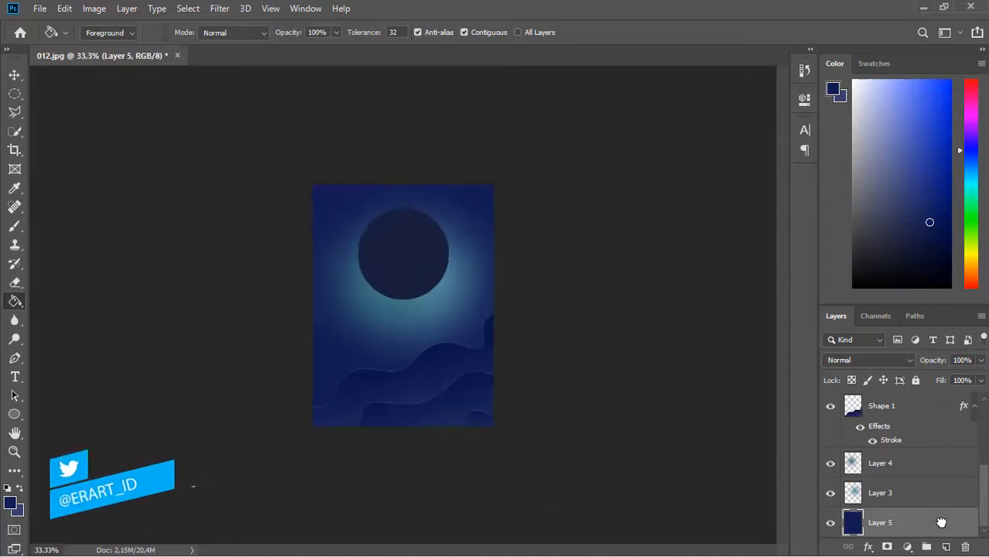
{"action": "key", "text": "ctrl+plus"}
{"action": "key", "text": "ctrl+minus"}
{"action": "key", "text": "ctrl+plus"}
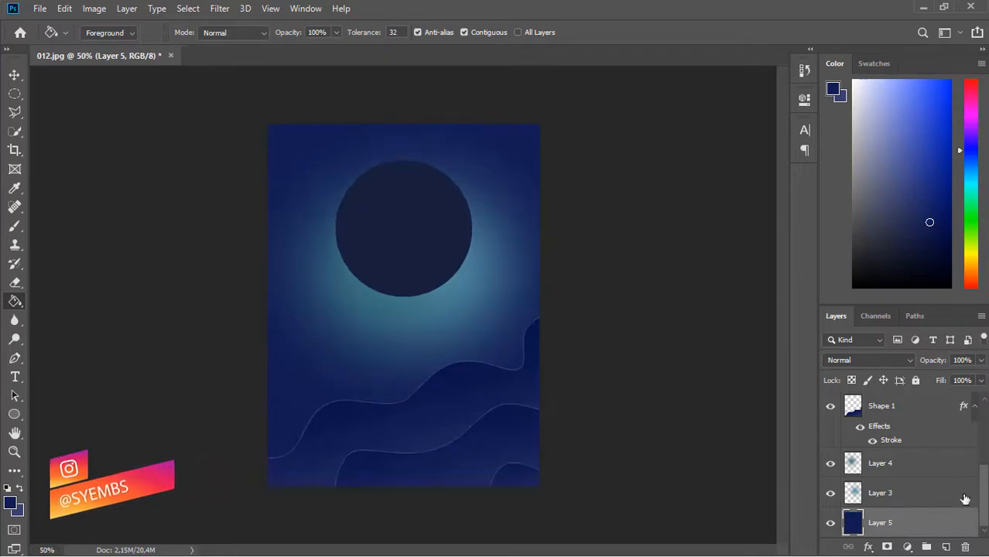
{"action": "mouse_move", "coordinate": [982, 493]}
{"action": "left_mouse_down"}
{"action": "mouse_move", "coordinate": [985, 428]}
{"action": "mouse_move", "coordinate": [987, 495]}
{"action": "left_mouse_up"}
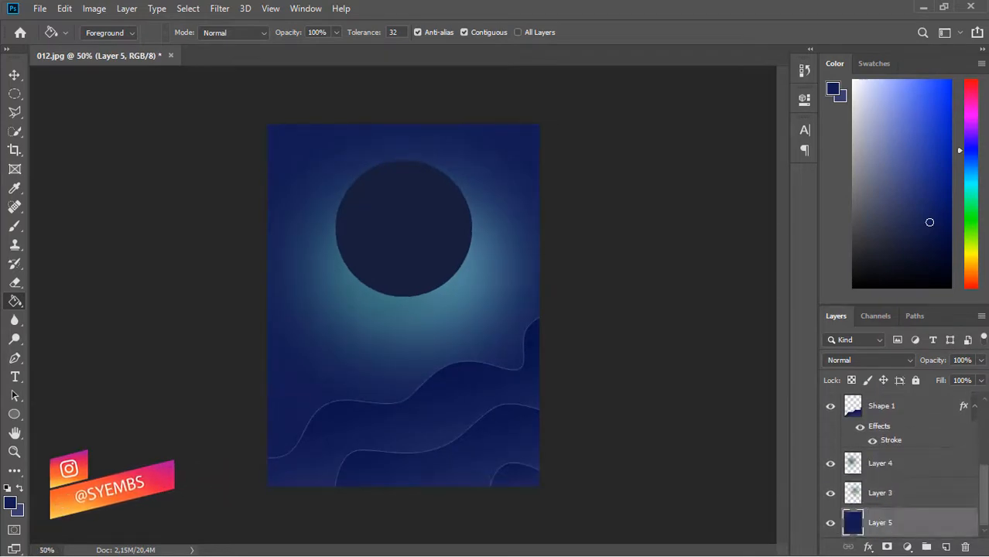
{"action": "scroll", "coordinate": [963, 453], "scroll_direction": "up", "scroll_amount": 3}
- Review the thin stroke settings in Shape 1's Layer Style
{"action": "scroll", "coordinate": [963, 506], "scroll_direction": "down", "scroll_amount": 1}
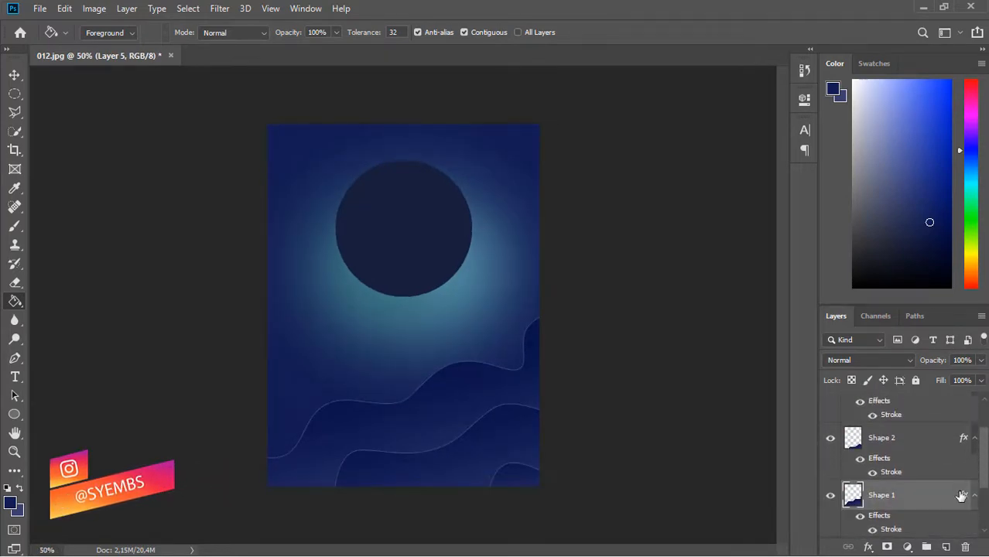
{"action": "key", "text": "h"}
{"action": "double_click", "coordinate": [965, 495]}
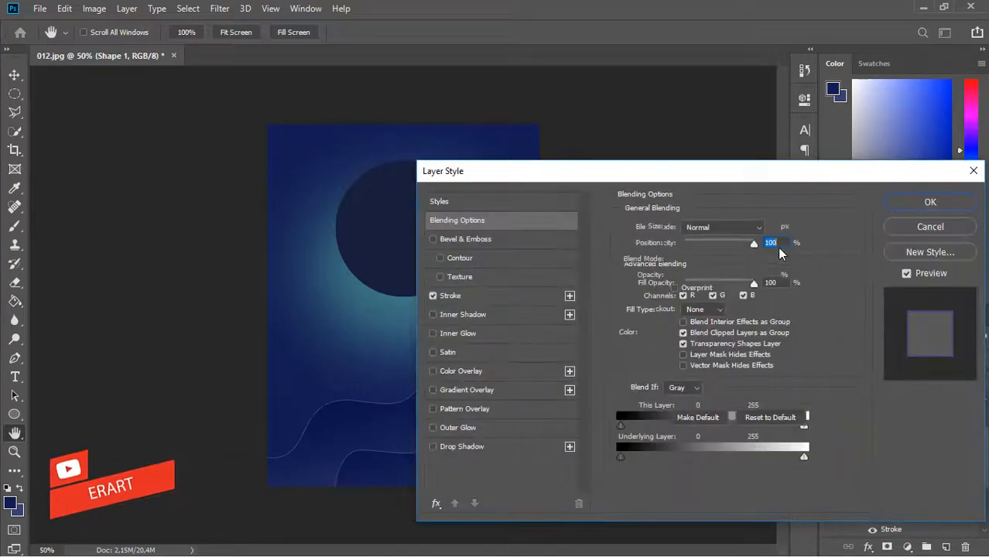
{"action": "left_click", "coordinate": [451, 296]}
{"action": "key", "text": "Return"}
{"action": "key", "text": "g"}
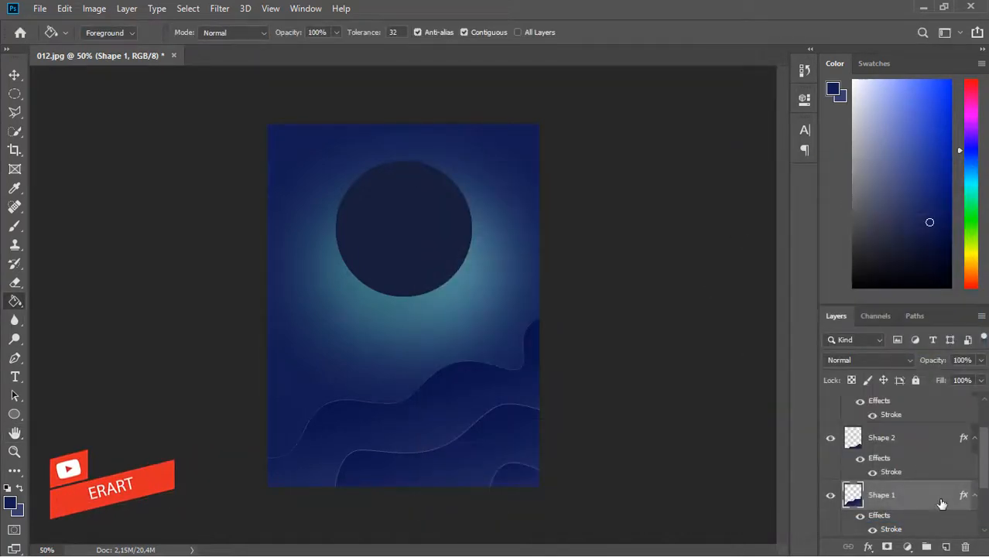
- Copy Shape 1's layer style and paste it onto Shape 2 and Shape 3
{"action": "right_click", "coordinate": [941, 504]}
{"action": "left_click", "coordinate": [805, 332]}
{"action": "right_click", "coordinate": [929, 443]}
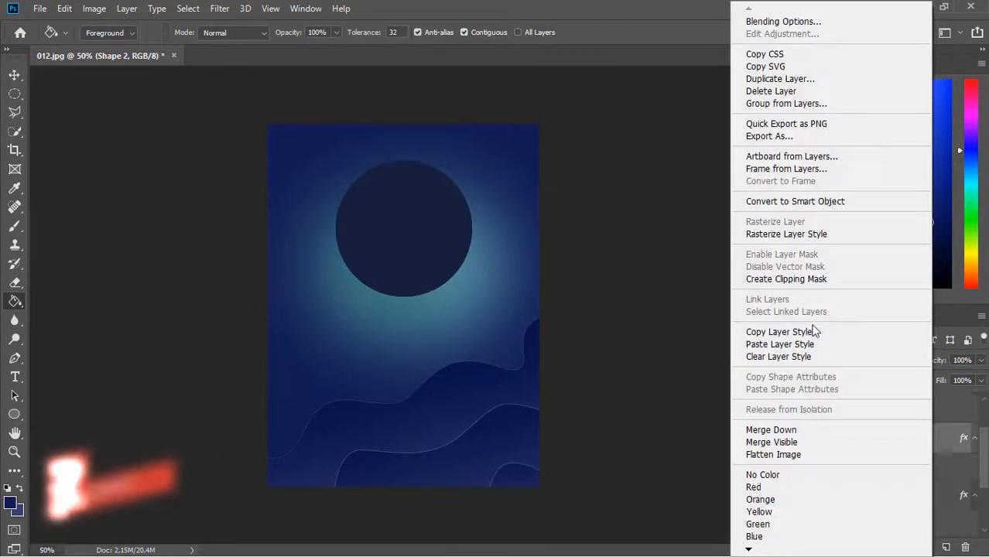
{"action": "left_click", "coordinate": [812, 344]}
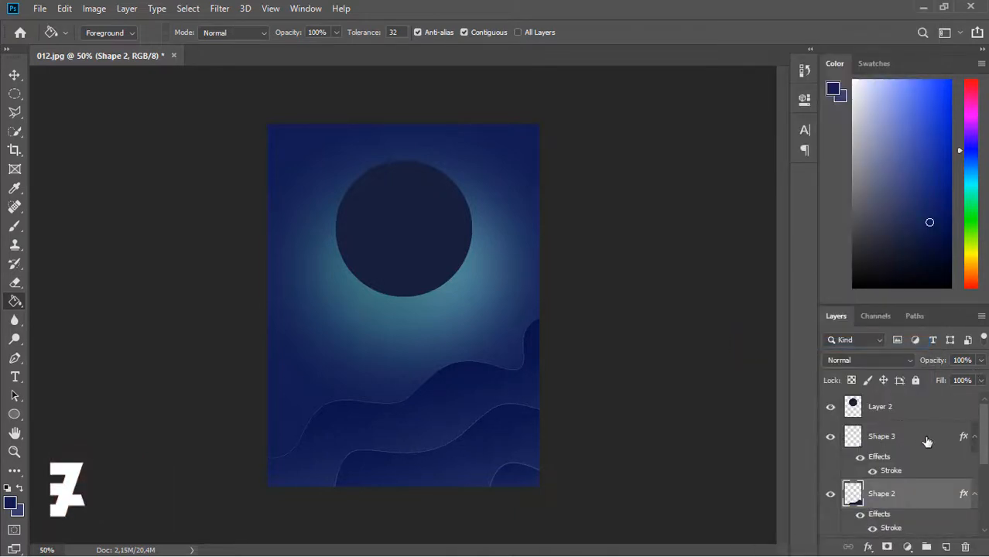
{"action": "right_click", "coordinate": [927, 441]}
{"action": "left_click", "coordinate": [813, 343]}
{"action": "key", "text": "ctrl+minus"}
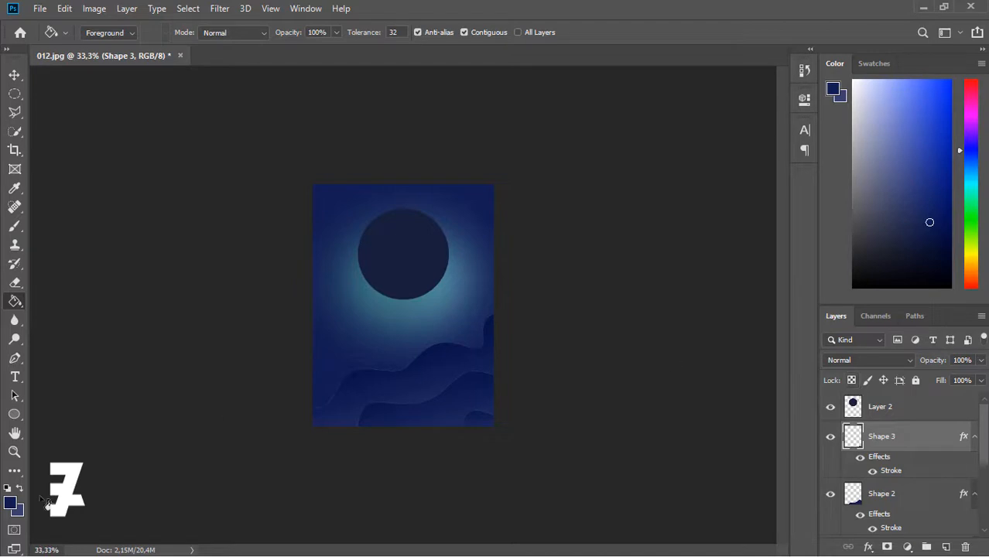
- Set the foreground to salmon #f67869 and add a new layer above Layer 2
{"action": "left_click", "coordinate": [9, 505]}
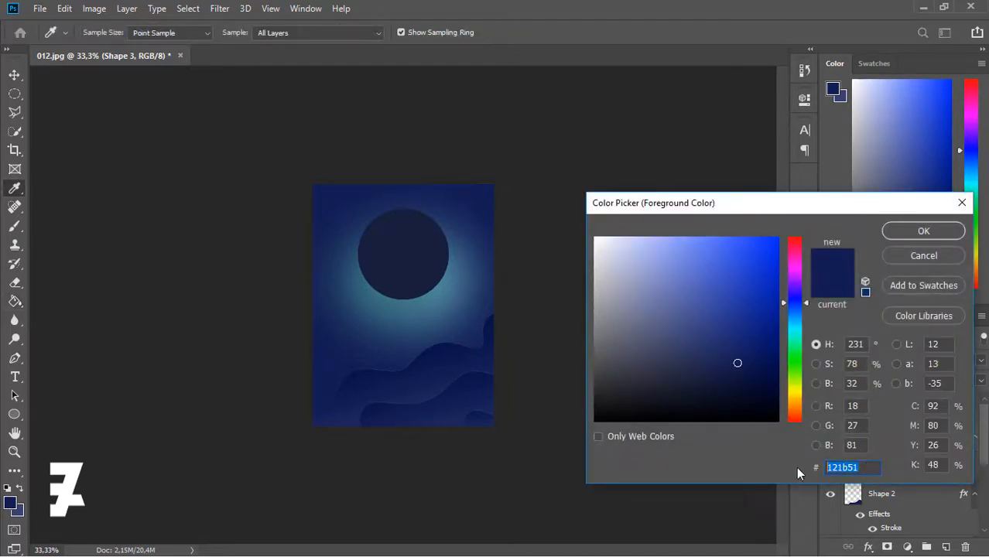
{"action": "type", "text": "f67"}
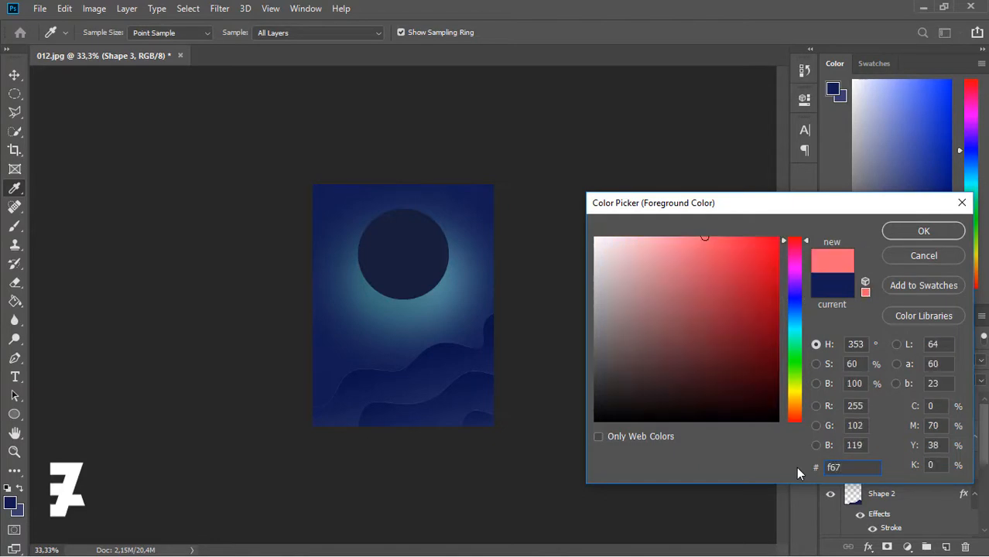
{"action": "type", "text": "869"}
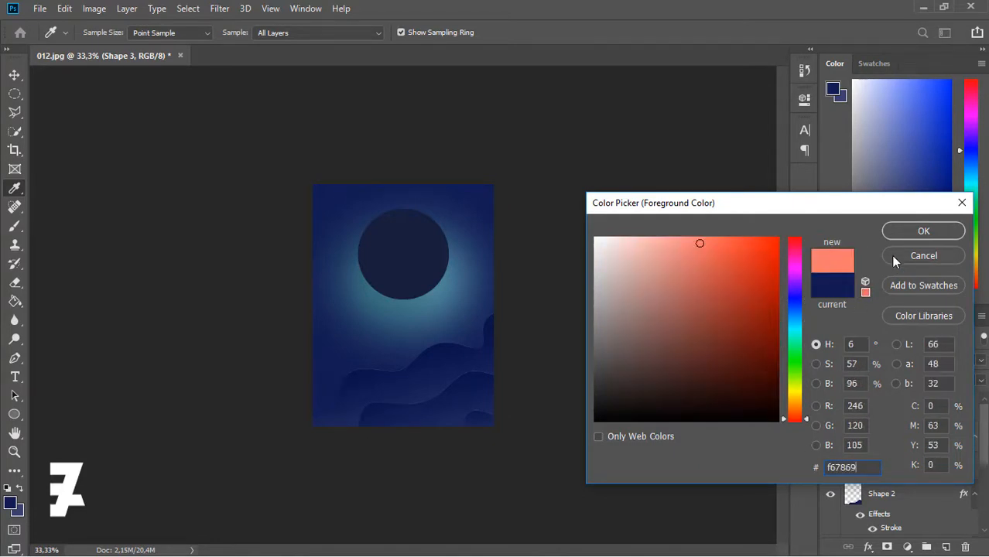
{"action": "type", "text": "g"}
{"action": "key", "text": "Return"}
{"action": "left_click", "coordinate": [953, 417]}
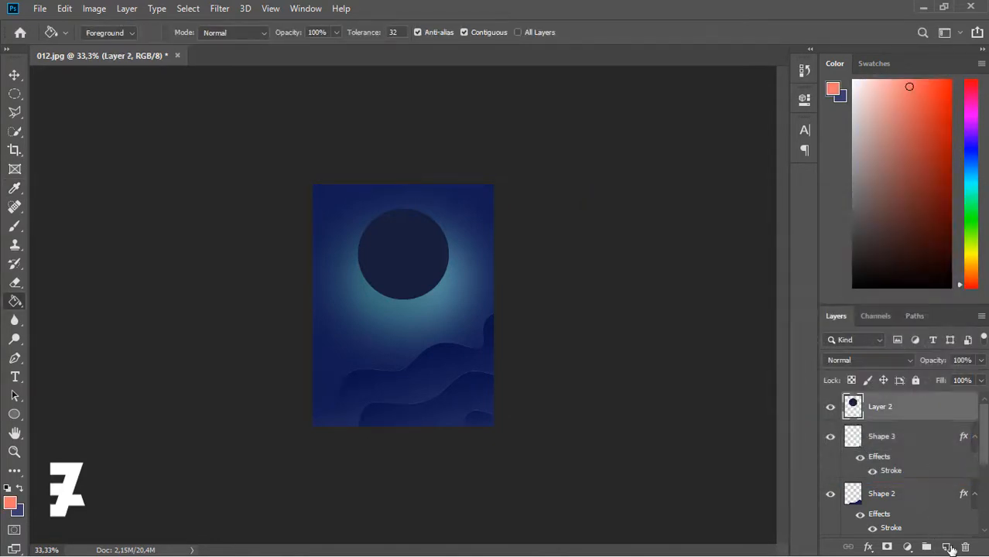
{"action": "left_click", "coordinate": [946, 547]}
- Brush a soft salmon glow over the upper right and fade the layer to 60% opacity
{"action": "left_click", "coordinate": [16, 225]}
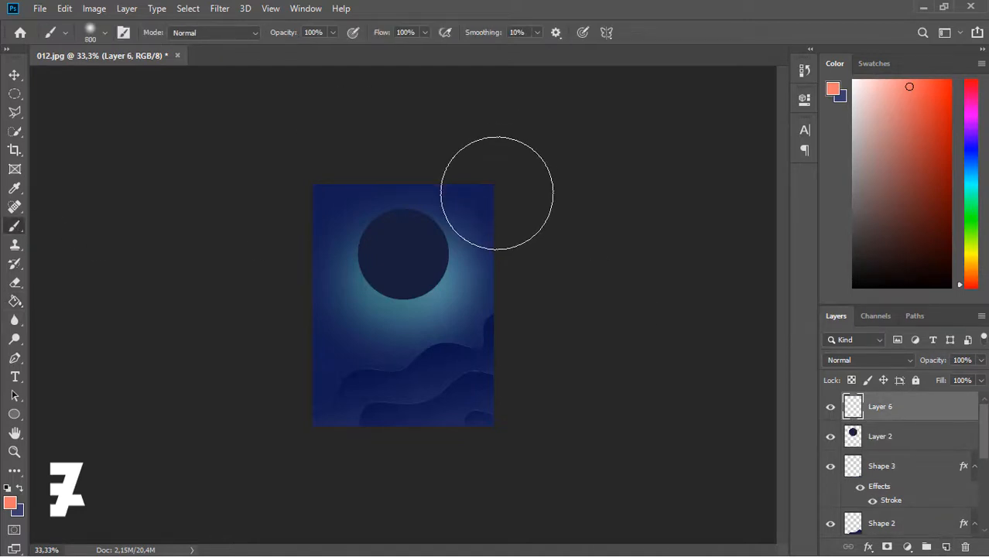
{"action": "mouse_move", "coordinate": [521, 194]}
{"action": "left_mouse_down"}
{"action": "mouse_move", "coordinate": [437, 159]}
{"action": "mouse_move", "coordinate": [415, 114]}
{"action": "left_mouse_up"}
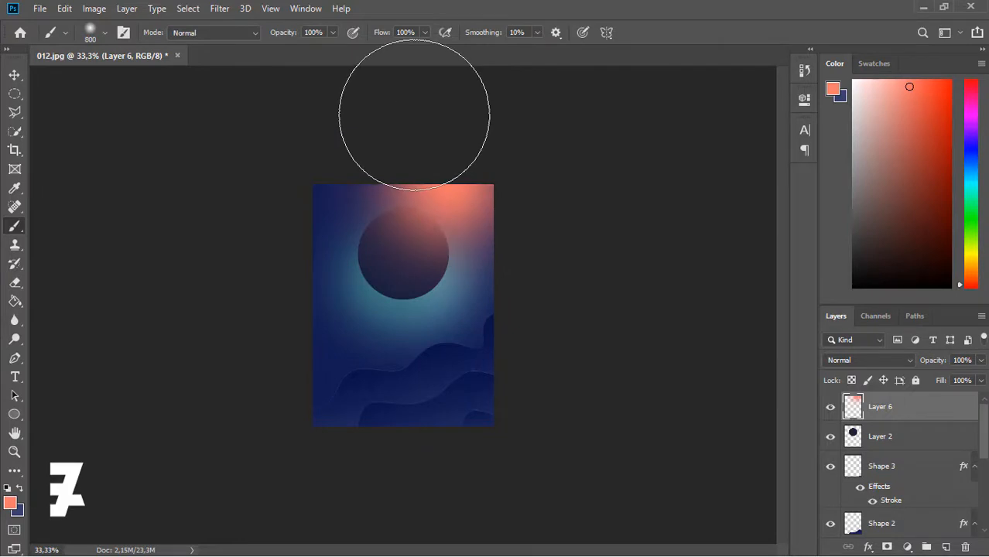
{"action": "left_click", "coordinate": [511, 283]}
{"action": "left_click", "coordinate": [470, 219]}
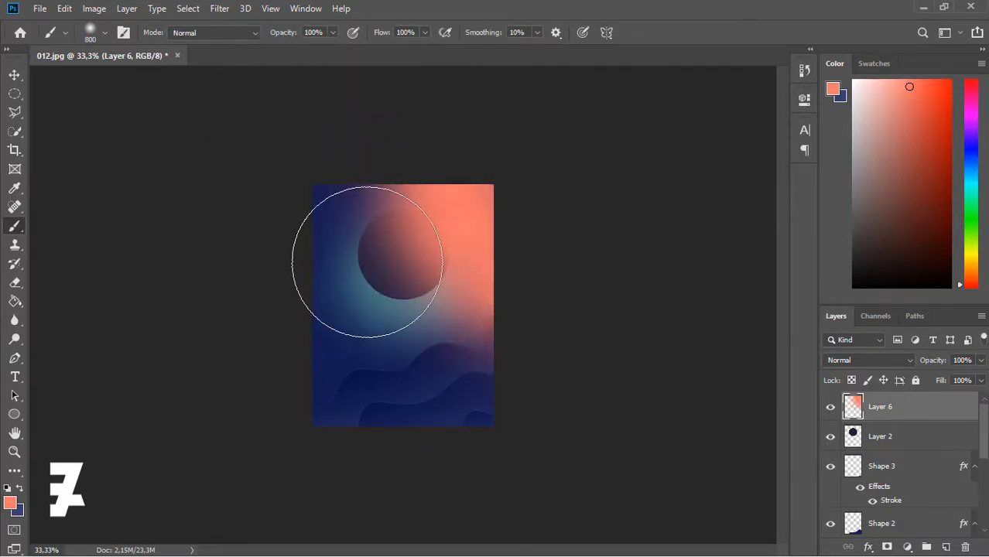
{"action": "left_click", "coordinate": [373, 224]}
{"action": "key", "text": "ctrl+z"}
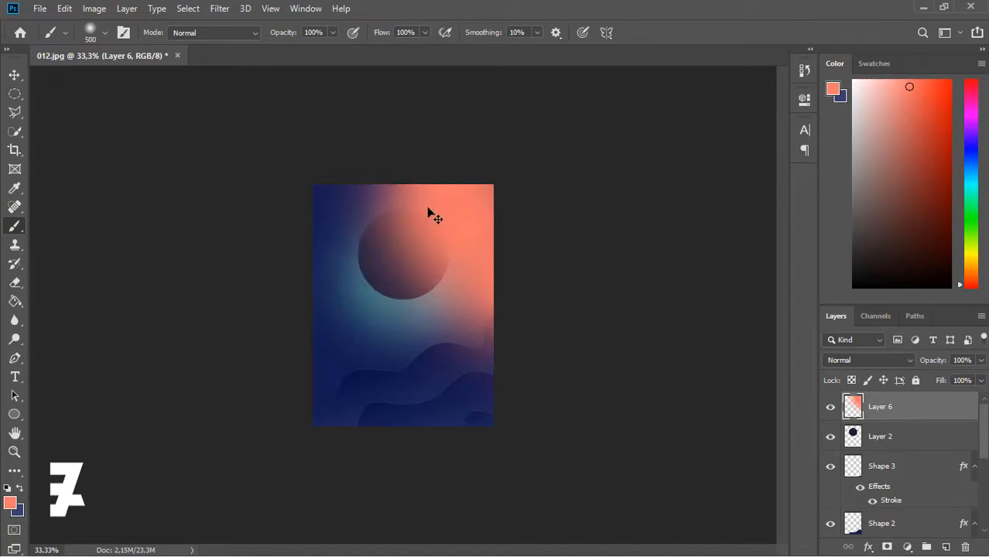
{"action": "key", "text": "ctrl+shift+z"}
{"action": "key", "text": "ctrl+z"}
{"action": "left_click", "coordinate": [981, 361]}
{"action": "mouse_move", "coordinate": [948, 379]}
{"action": "left_mouse_down"}
{"action": "mouse_move", "coordinate": [977, 377]}
{"action": "mouse_move", "coordinate": [936, 380]}
{"action": "mouse_move", "coordinate": [969, 388]}
{"action": "mouse_move", "coordinate": [939, 396]}
{"action": "mouse_move", "coordinate": [955, 394]}
{"action": "left_mouse_up"}
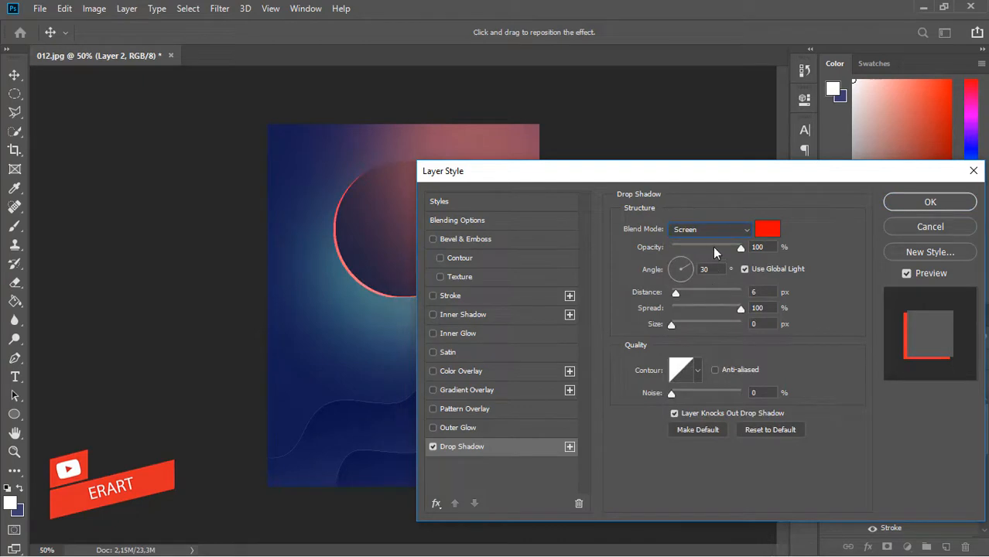
- Try a drop shadow on the circle at 55% opacity and 13 px size
{"action": "left_click", "coordinate": [712, 230]}
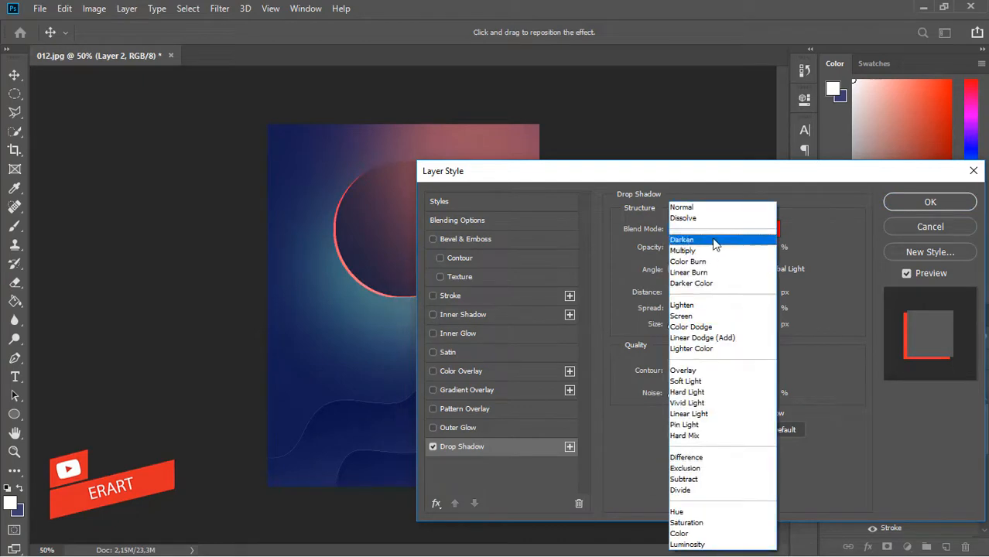
{"action": "key", "text": "Escape"}
{"action": "left_click_drag", "start_coordinate": [733, 248], "coordinate": [710, 248]}
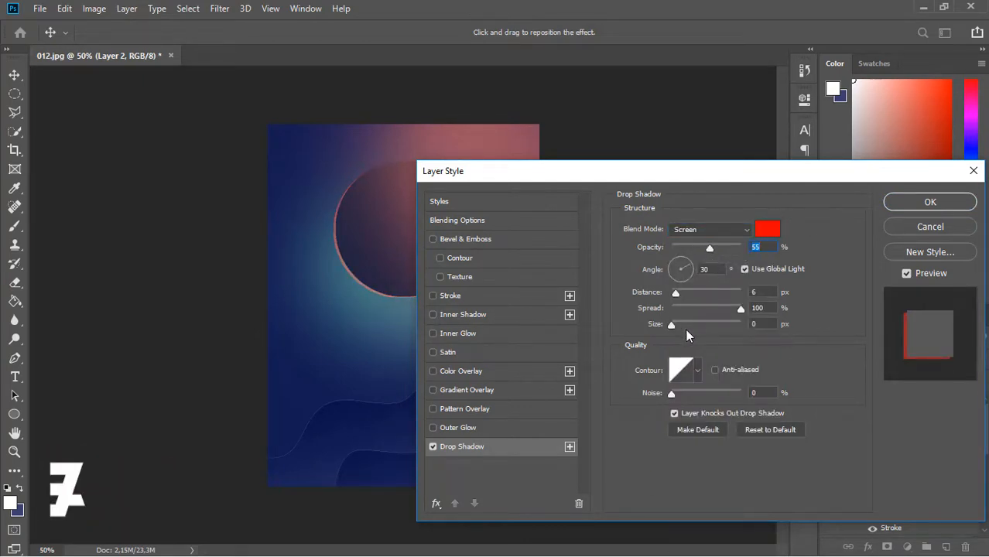
{"action": "left_click_drag", "start_coordinate": [685, 327], "coordinate": [679, 323]}
{"action": "left_click_drag", "start_coordinate": [345, 226], "coordinate": [366, 245]}
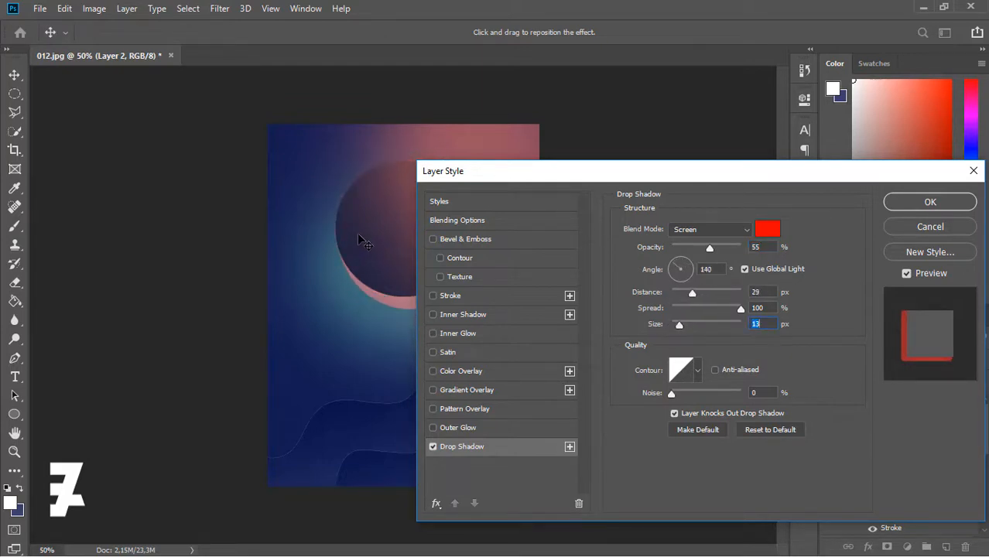
- Reset the shadow to defaults, set size 46 px, place it 50 px straight down, and apply
{"action": "left_click", "coordinate": [768, 430]}
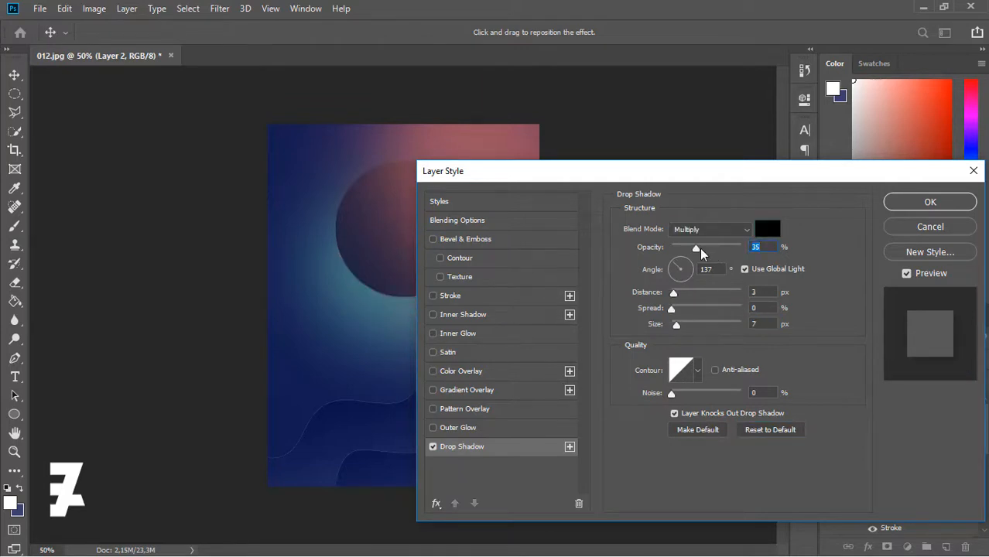
{"action": "left_click", "coordinate": [688, 324]}
{"action": "mouse_move", "coordinate": [366, 232]}
{"action": "left_mouse_down"}
{"action": "mouse_move", "coordinate": [368, 257]}
{"action": "mouse_move", "coordinate": [359, 249]}
{"action": "left_mouse_up"}
{"action": "left_click_drag", "start_coordinate": [450, 168], "coordinate": [548, 155]}
{"action": "left_click_drag", "start_coordinate": [404, 310], "coordinate": [401, 308]}
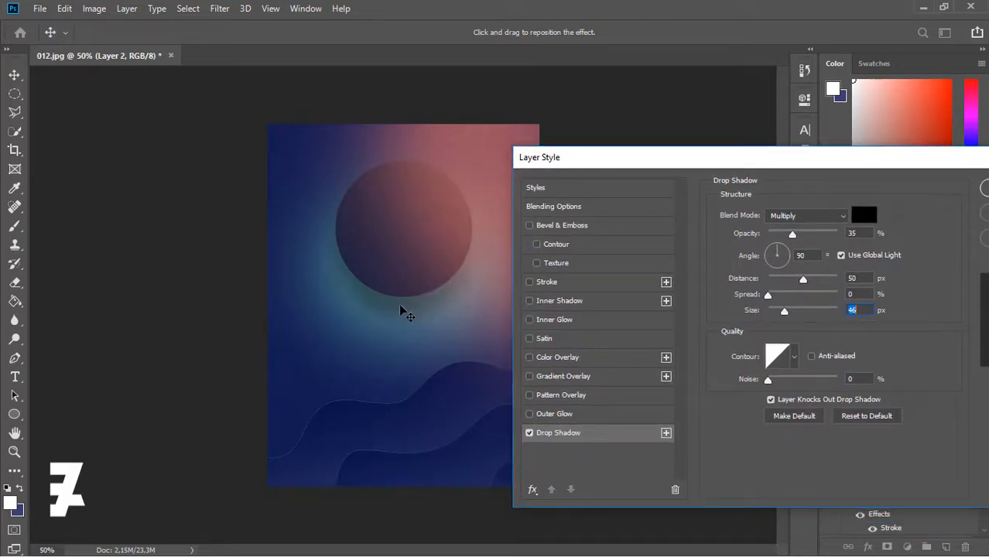
{"action": "left_click_drag", "start_coordinate": [770, 152], "coordinate": [618, 141]}
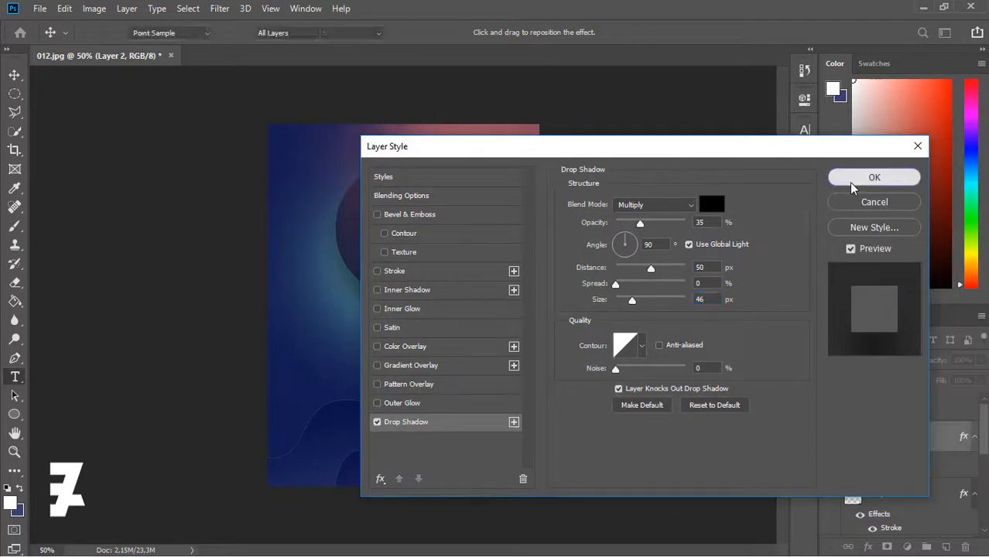
{"action": "left_click", "coordinate": [851, 182]}
- Add a white '20' text below the circle at 300 pt
{"action": "key", "text": "alt+bracketleft"}
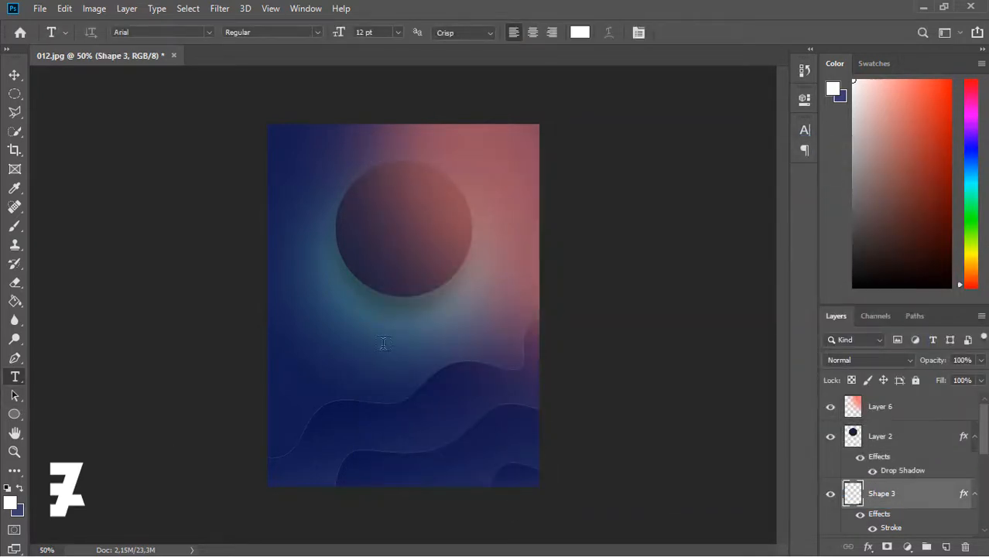
{"action": "left_click", "coordinate": [378, 338]}
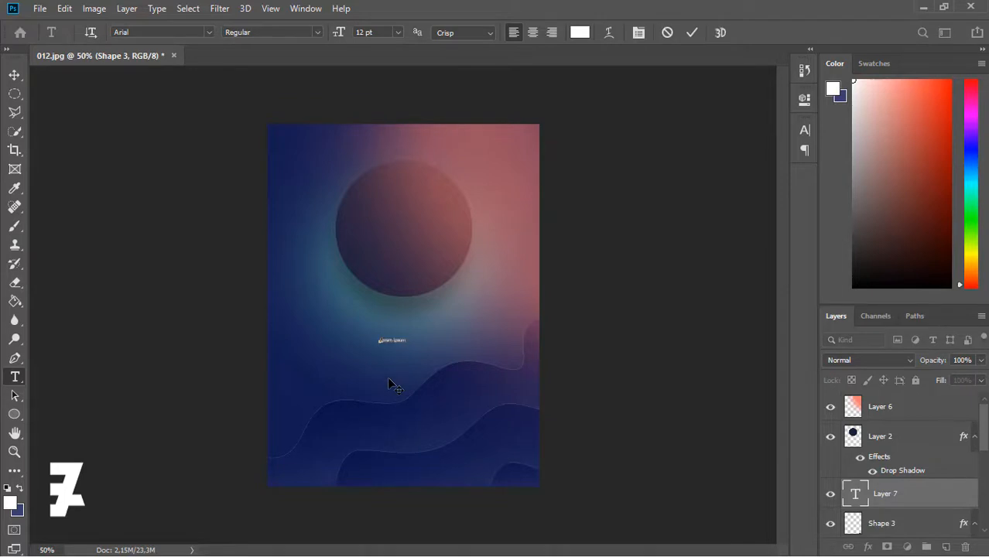
{"action": "left_click", "coordinate": [398, 33]}
{"action": "left_click", "coordinate": [386, 210]}
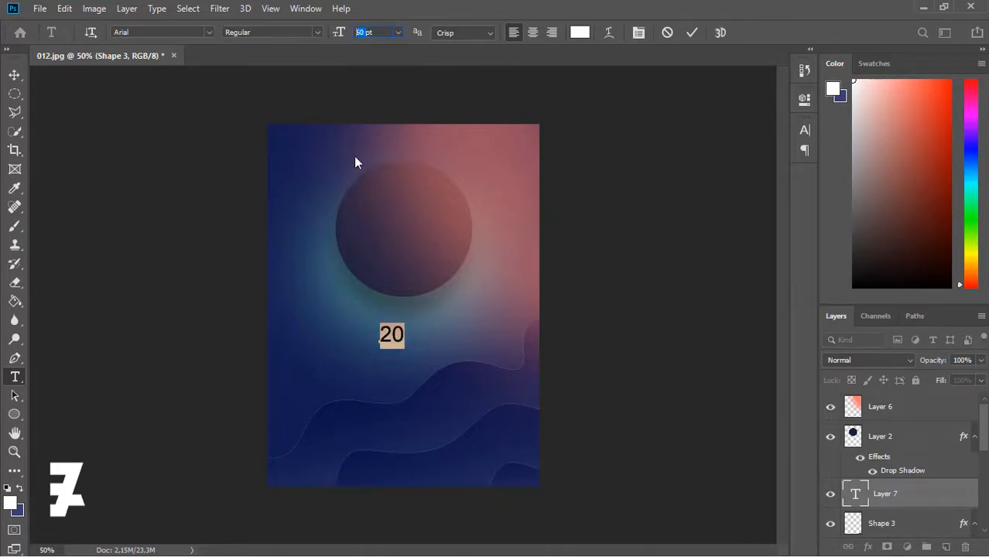
{"action": "type", "text": "300"}
{"action": "key", "text": "Return"}
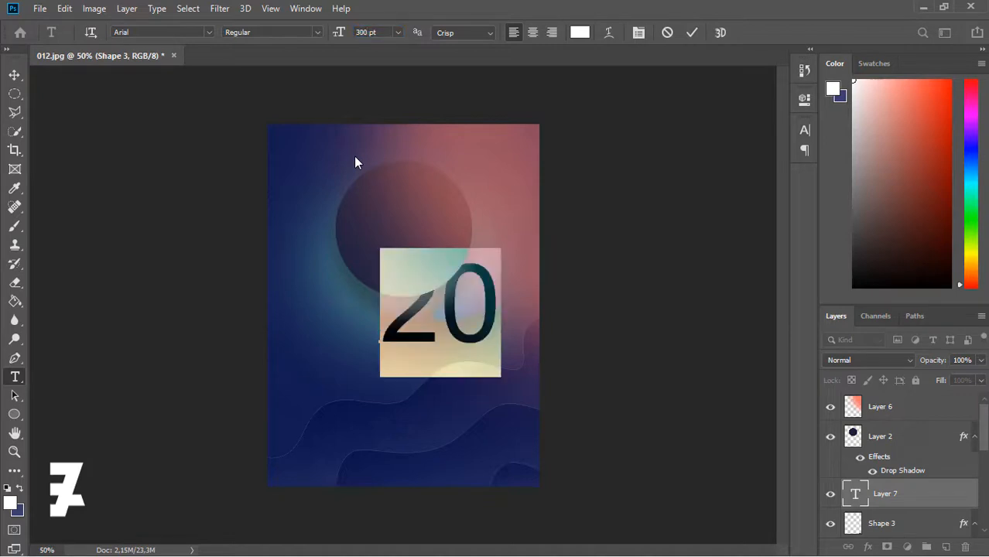
{"action": "left_click", "coordinate": [15, 75]}
- Undo an accidental layer shift and shrink the 20 to 200 pt
{"action": "left_click_drag", "start_coordinate": [450, 338], "coordinate": [430, 339]}
{"action": "key", "text": "ctrl+z"}
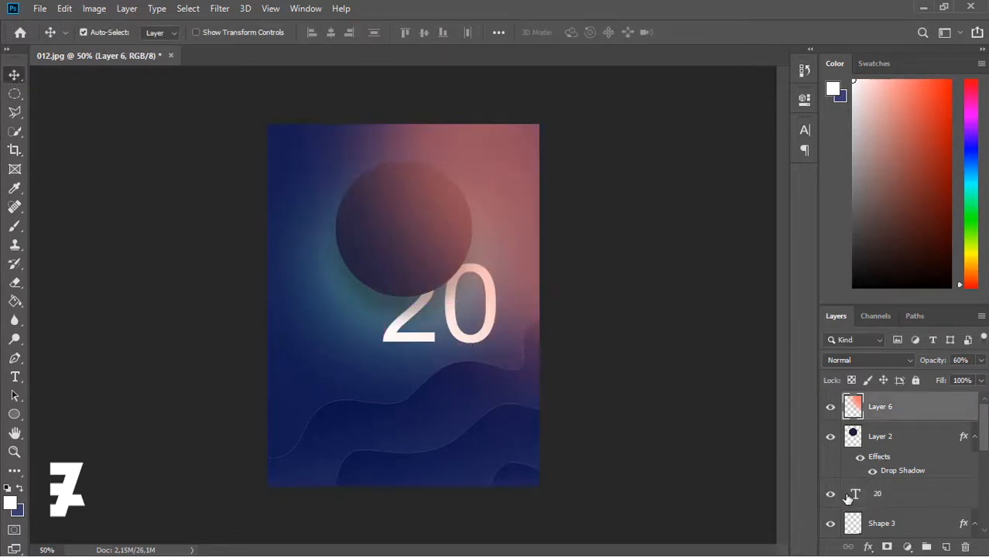
{"action": "double_click", "coordinate": [854, 495]}
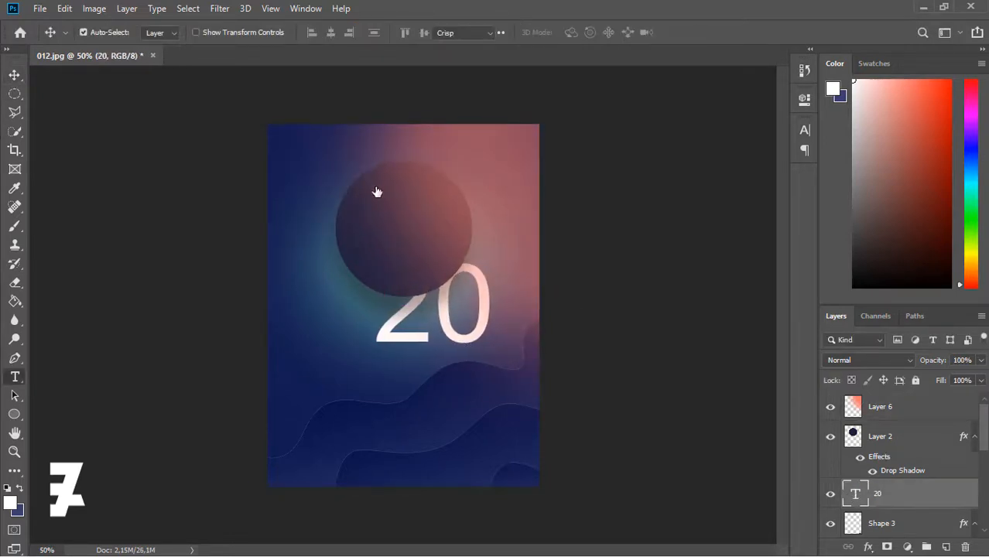
{"action": "left_click_drag", "start_coordinate": [376, 32], "coordinate": [337, 30]}
{"action": "type", "text": "250"}
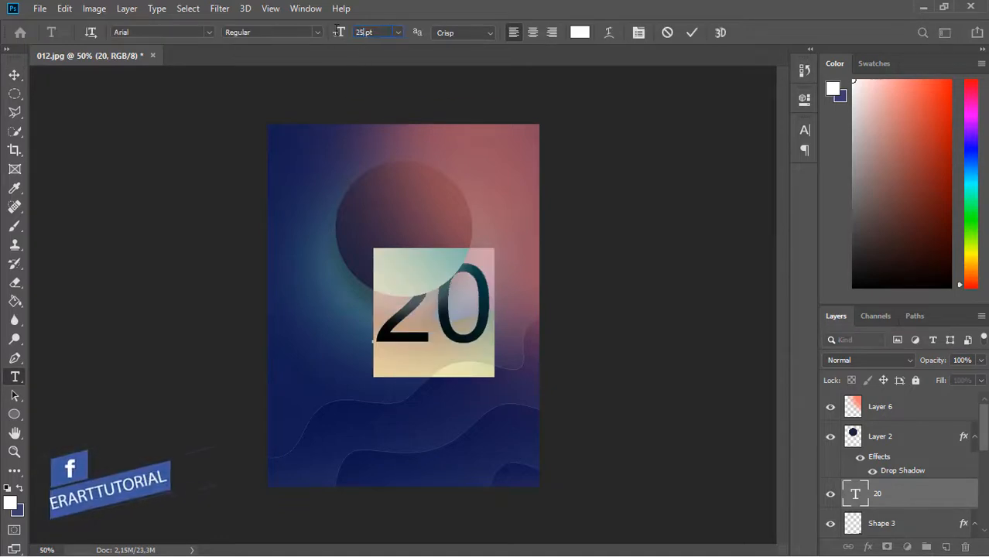
{"action": "key", "text": "Return"}
{"action": "type", "text": "200"}
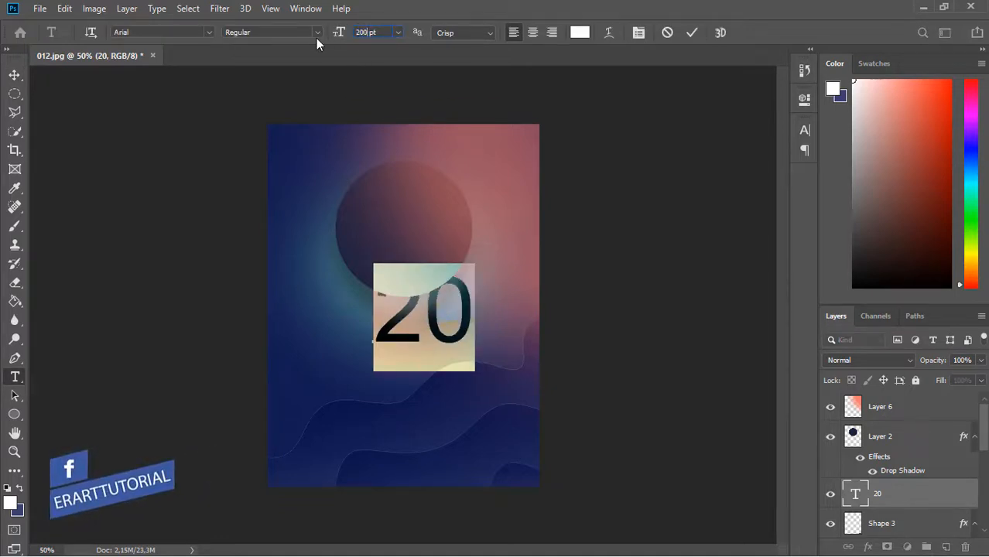
{"action": "key", "text": "Return"}
{"action": "left_click", "coordinate": [14, 75]}
- Position the 20 under the circle, then drop it about 10 px lower
{"action": "mouse_move", "coordinate": [422, 338]}
{"action": "left_mouse_down"}
{"action": "mouse_move", "coordinate": [412, 327]}
{"action": "mouse_move", "coordinate": [367, 325]}
{"action": "mouse_move", "coordinate": [431, 326]}
{"action": "left_mouse_up"}
{"action": "left_click", "coordinate": [856, 438], "text": "shift"}
{"action": "key", "text": "shift+Up"}
{"action": "key", "text": "shift+Up"}
{"action": "key", "text": "shift+Up"}
{"action": "key", "text": "shift+Up"}
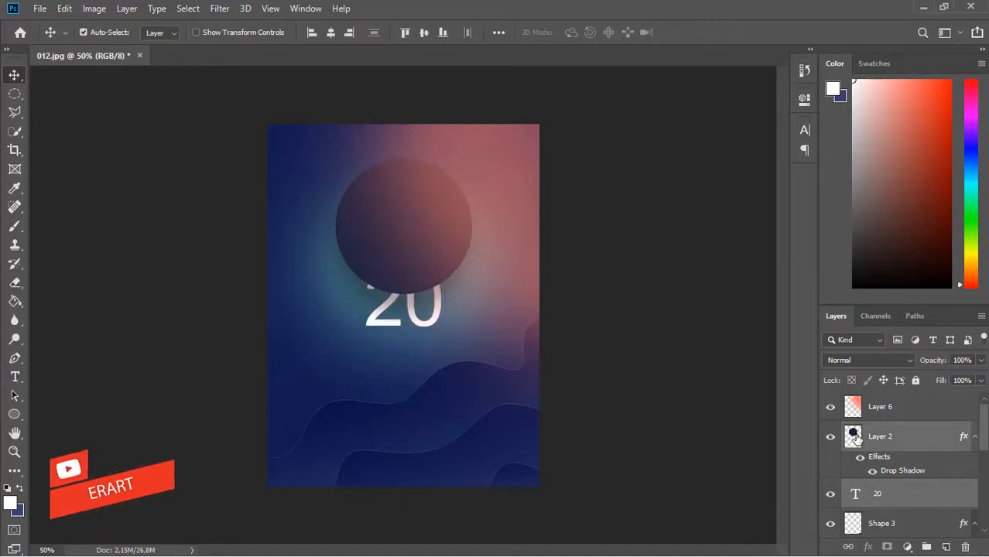
{"action": "key", "text": "shift+Up"}
{"action": "key", "text": "Down"}
{"action": "key", "text": "Down"}
{"action": "key", "text": "Down"}
{"action": "key", "text": "Down"}
{"action": "key", "text": "Down"}
{"action": "key", "text": "Down"}
{"action": "key", "text": "Down"}
{"action": "key", "text": "Down"}
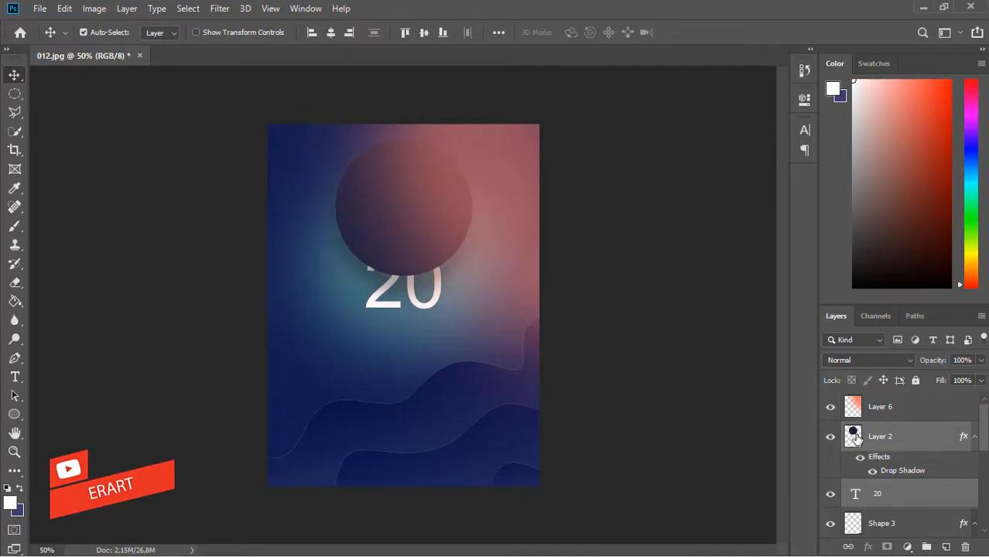
{"action": "key", "text": "Down"}
{"action": "left_click", "coordinate": [856, 497]}
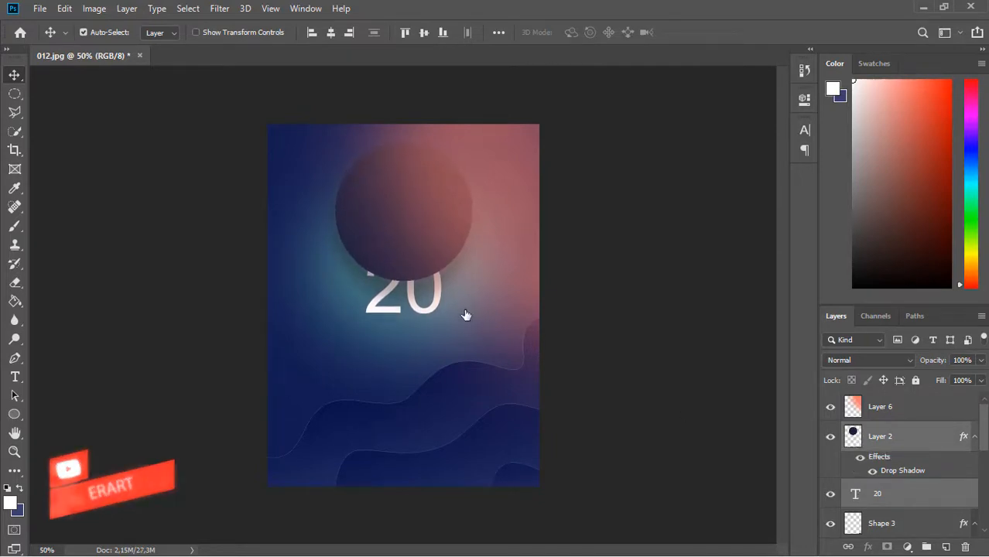
{"action": "left_click_drag", "start_coordinate": [435, 310], "coordinate": [460, 314]}
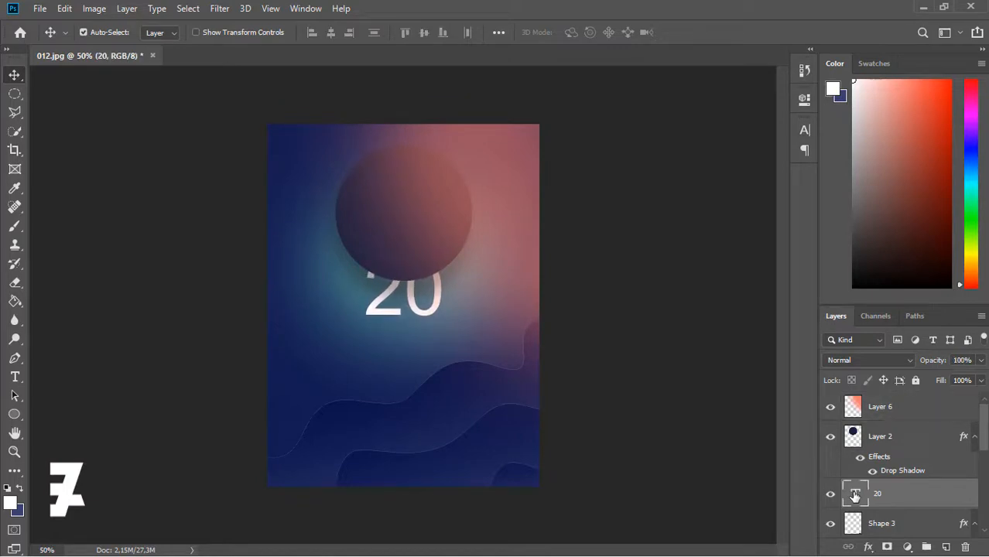
- Duplicate the 20 layer, retype it as '18', and place it directly beneath
{"action": "key", "text": "ctrl+j"}
{"action": "double_click", "coordinate": [856, 499]}
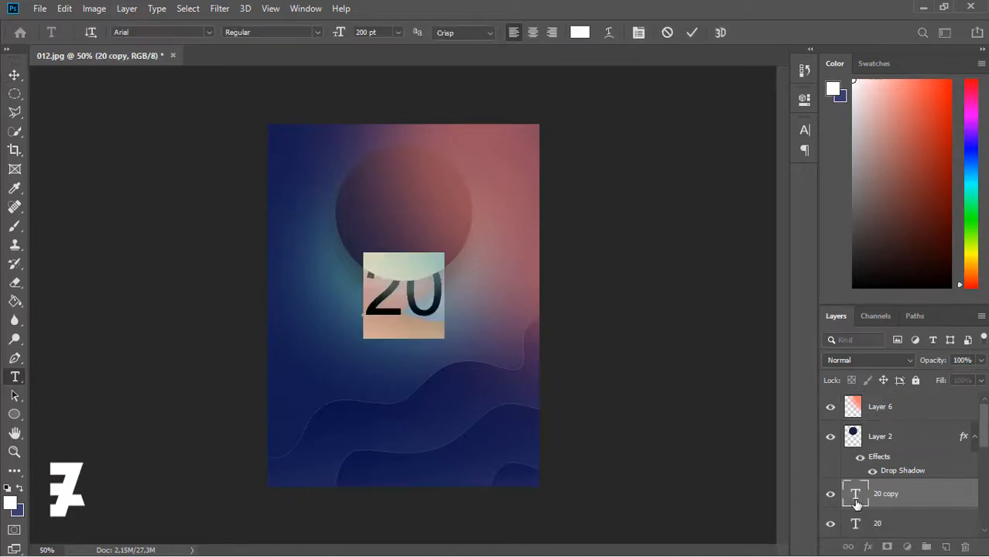
{"action": "type", "text": "18"}
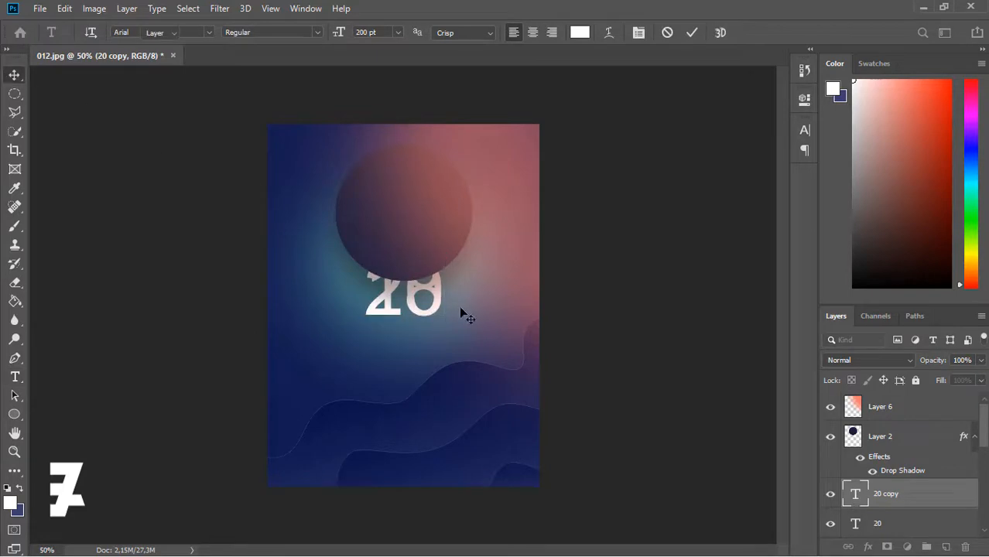
{"action": "key", "text": "Escape"}
{"action": "key", "text": "v"}
{"action": "left_click_drag", "start_coordinate": [420, 305], "coordinate": [417, 375]}
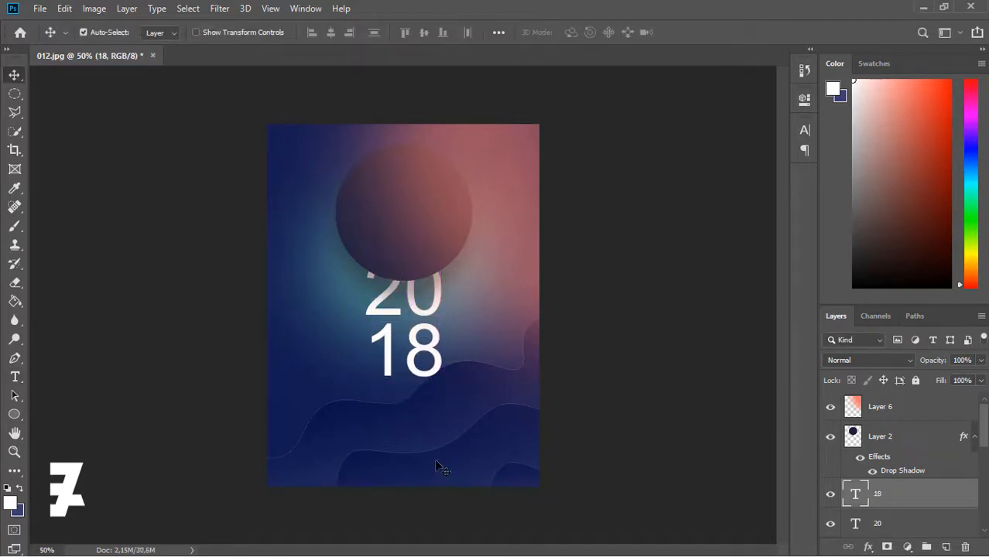
- Set both the 18 and the 20 to 150 pt and nudge the 18 up
{"action": "double_click", "coordinate": [854, 495]}
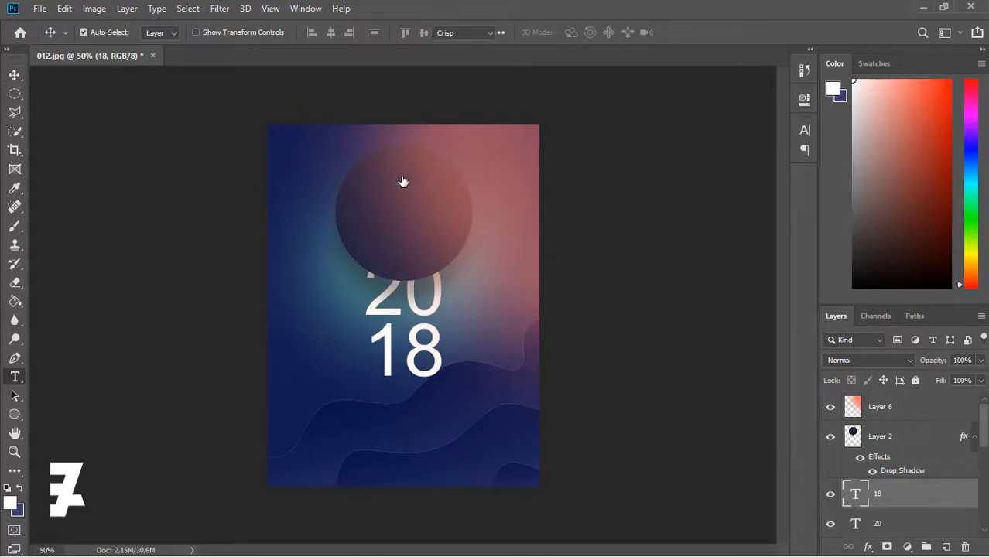
{"action": "left_click_drag", "start_coordinate": [370, 32], "coordinate": [329, 33]}
{"action": "type", "text": "150"}
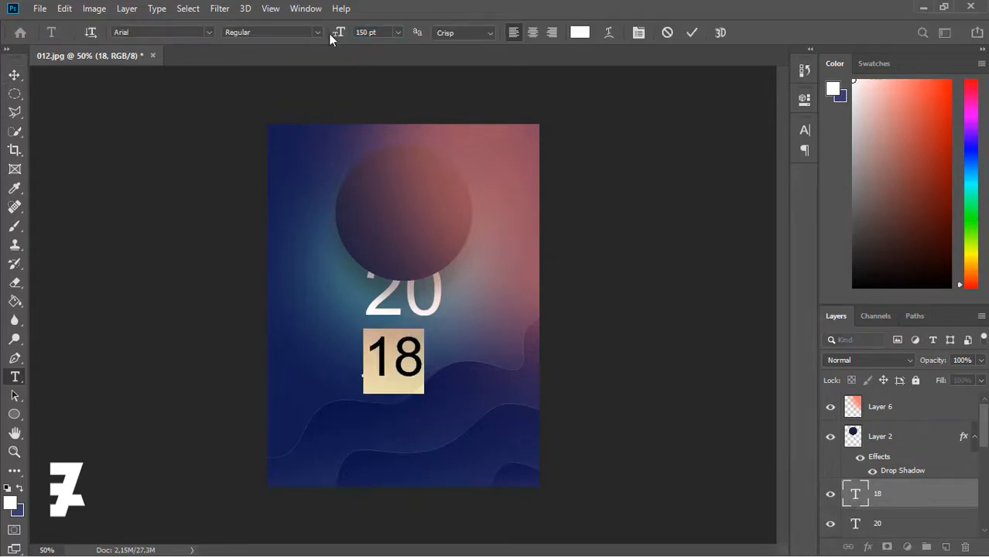
{"action": "double_click", "coordinate": [855, 524]}
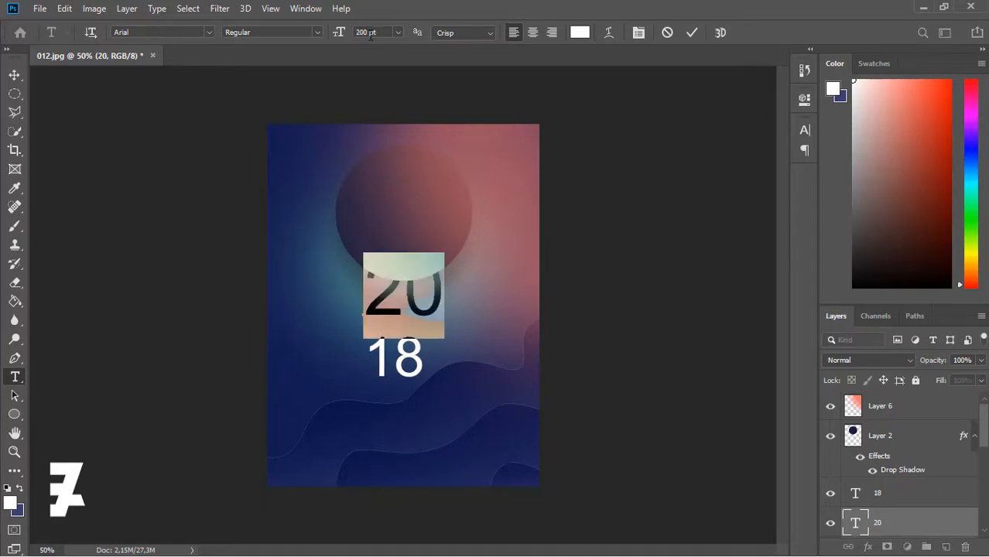
{"action": "type", "text": "150"}
{"action": "key", "text": "Return"}
{"action": "key", "text": "ctrl+Return"}
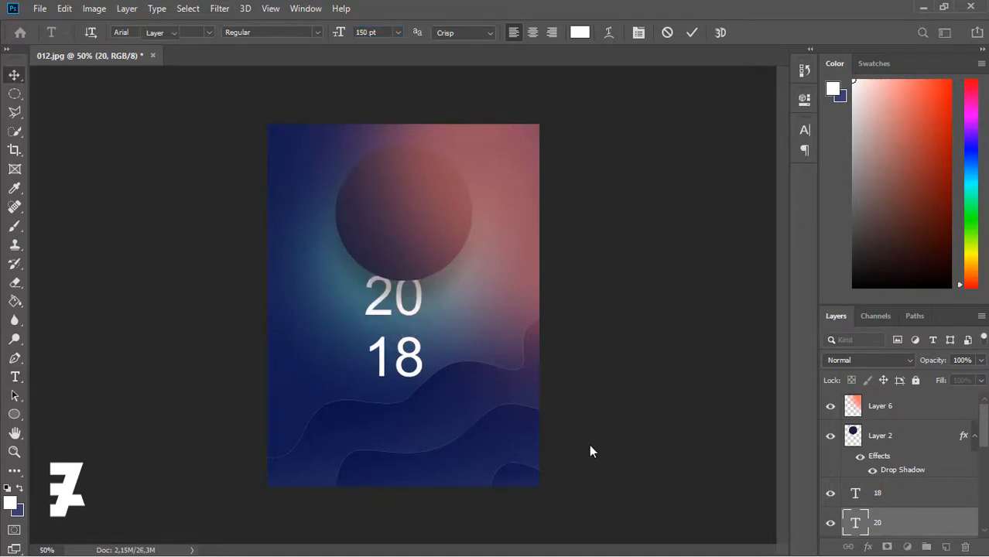
{"action": "key", "text": "v"}
{"action": "left_click", "coordinate": [855, 495]}
{"action": "key", "text": "Up"}
{"action": "key", "text": "Up"}
{"action": "key", "text": "Up"}
{"action": "key", "text": "Up"}
{"action": "key", "text": "Up"}
{"action": "key", "text": "Up"}
{"action": "key", "text": "Up"}
{"action": "key", "text": "Up"}
{"action": "key", "text": "Up"}
{"action": "key", "text": "Up"}
{"action": "key", "text": "Up"}
{"action": "key", "text": "Up"}
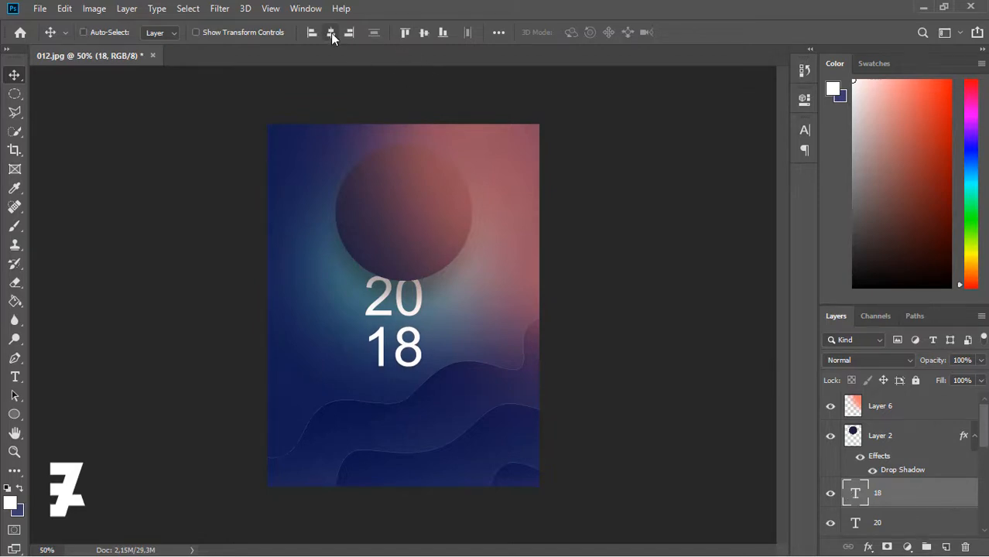
- Centre the 18 and the 20 horizontally on the canvas, then deselect
{"action": "key", "text": "ctrl+a"}
{"action": "left_click", "coordinate": [330, 32]}
{"action": "left_click", "coordinate": [859, 520]}
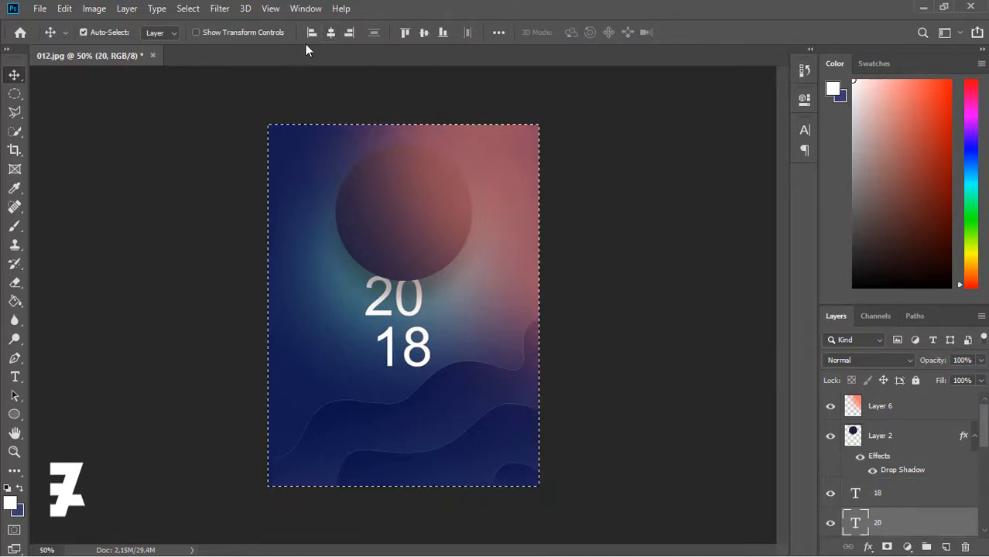
{"action": "left_click", "coordinate": [331, 33]}
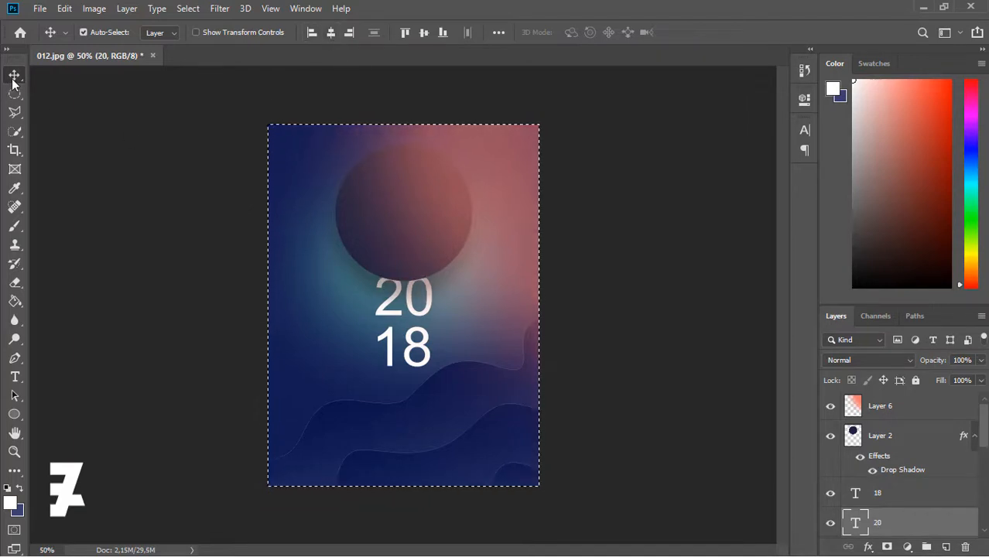
{"action": "key", "text": "ctrl+d"}
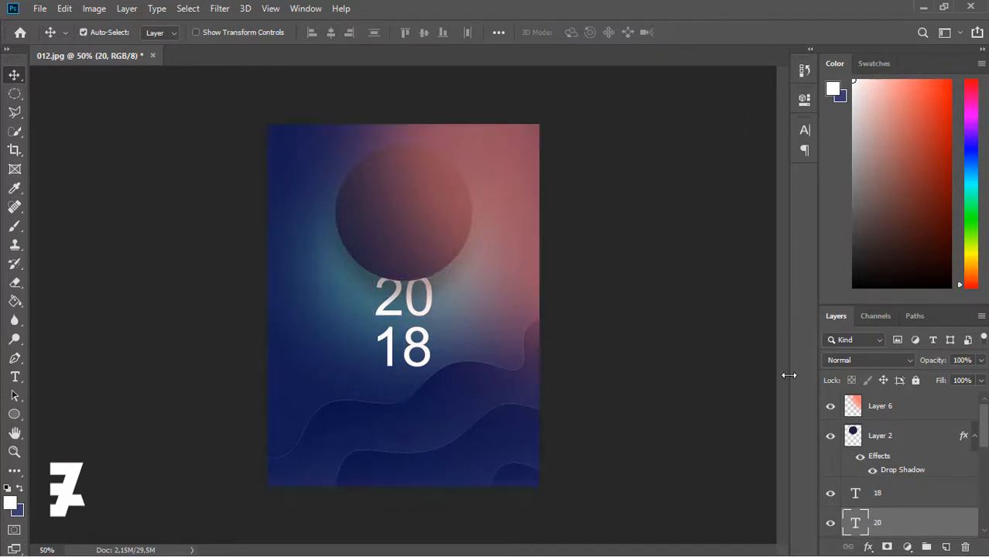
{"action": "left_click", "coordinate": [14, 377]}
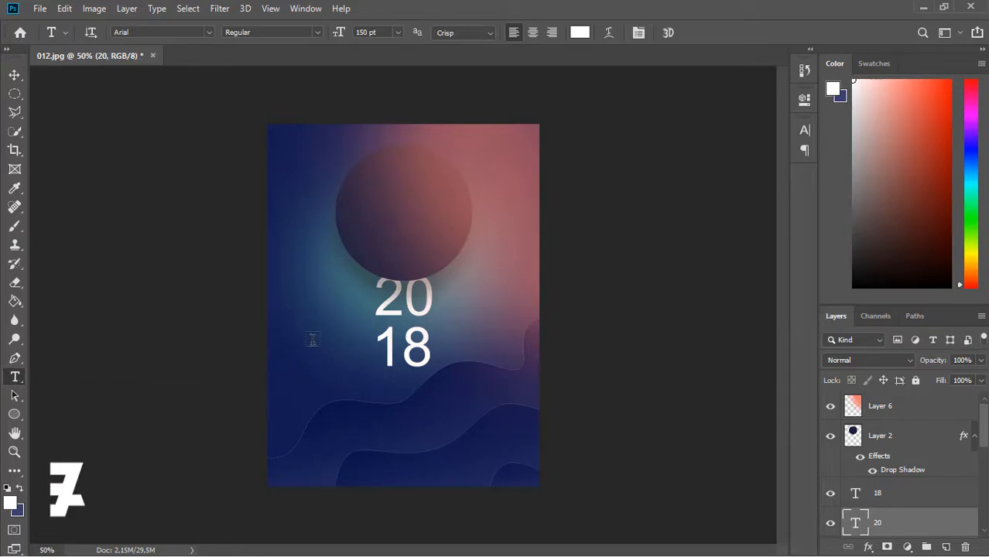
- Type a two-line 'THANK' / 'YOU' text on the poster
{"action": "left_click", "coordinate": [309, 315]}
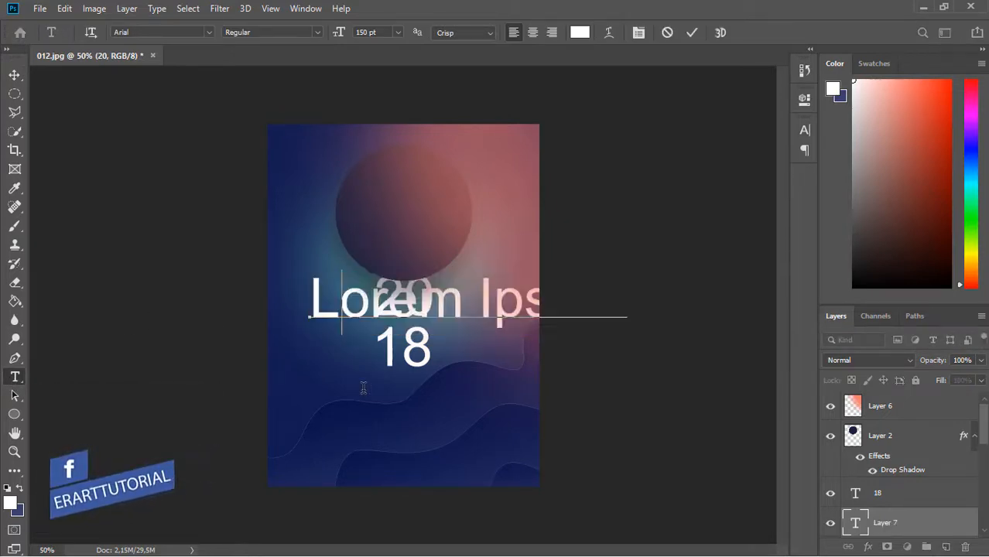
{"action": "type", "text": "THANK"}
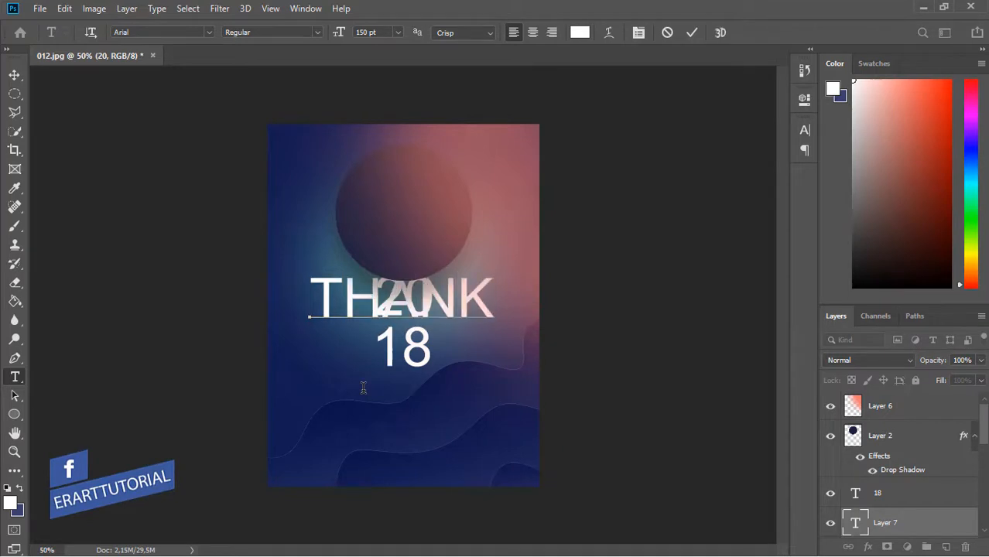
{"action": "key", "text": "Return"}
{"action": "type", "text": "YOU"}
- Format THANK YOU at 24 pt with Auto leading
{"action": "key", "text": "ctrl+a"}
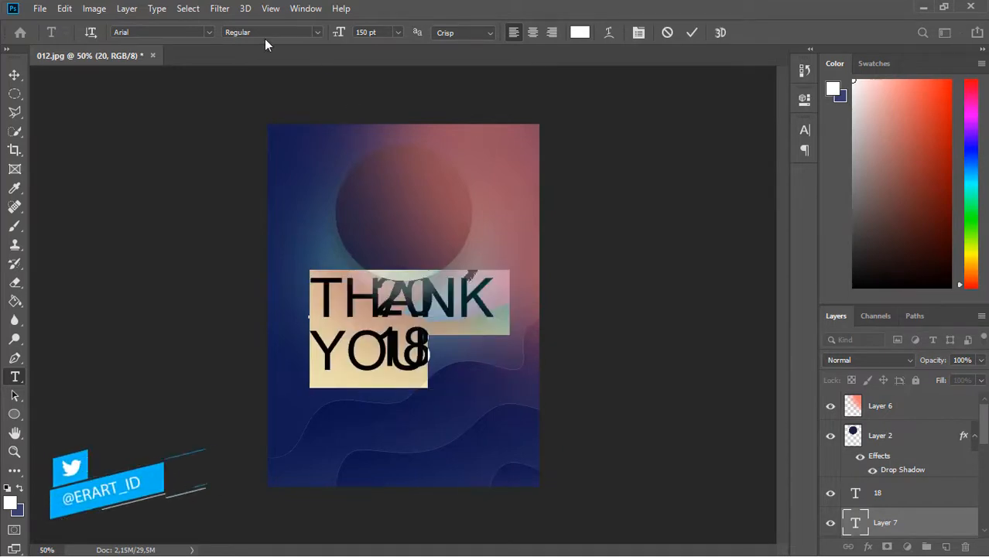
{"action": "left_click", "coordinate": [533, 33]}
{"action": "left_click", "coordinate": [397, 32]}
{"action": "left_click", "coordinate": [385, 159]}
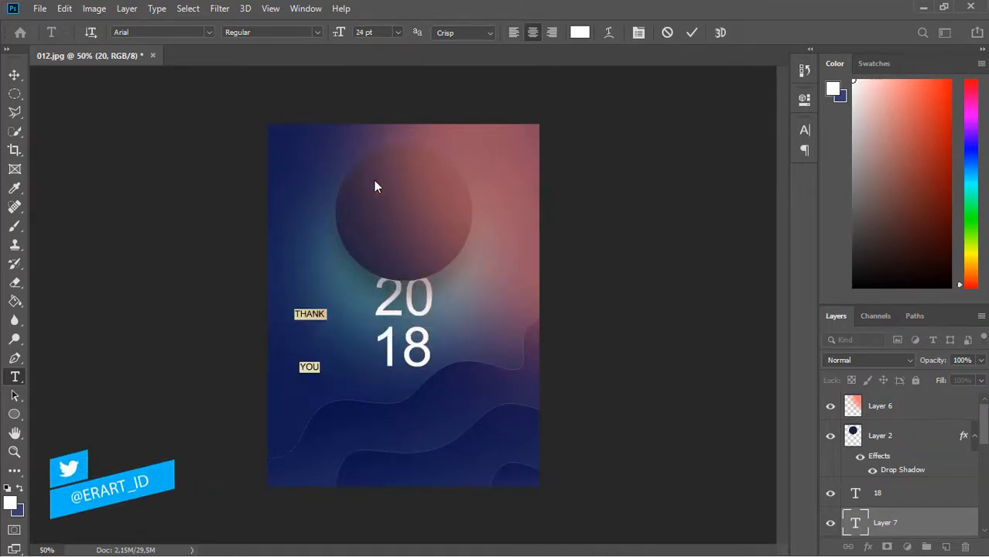
{"action": "left_click", "coordinate": [639, 33]}
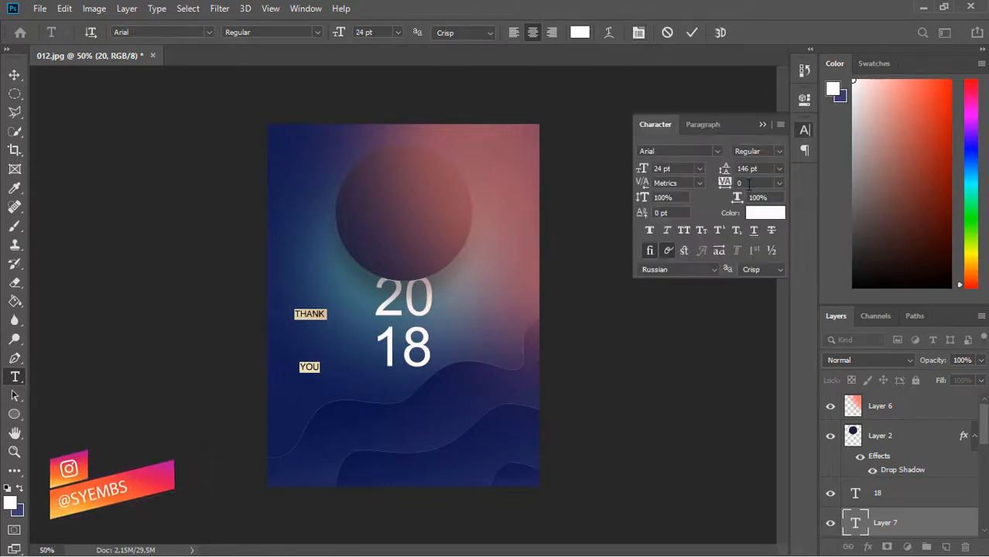
{"action": "left_click", "coordinate": [779, 169]}
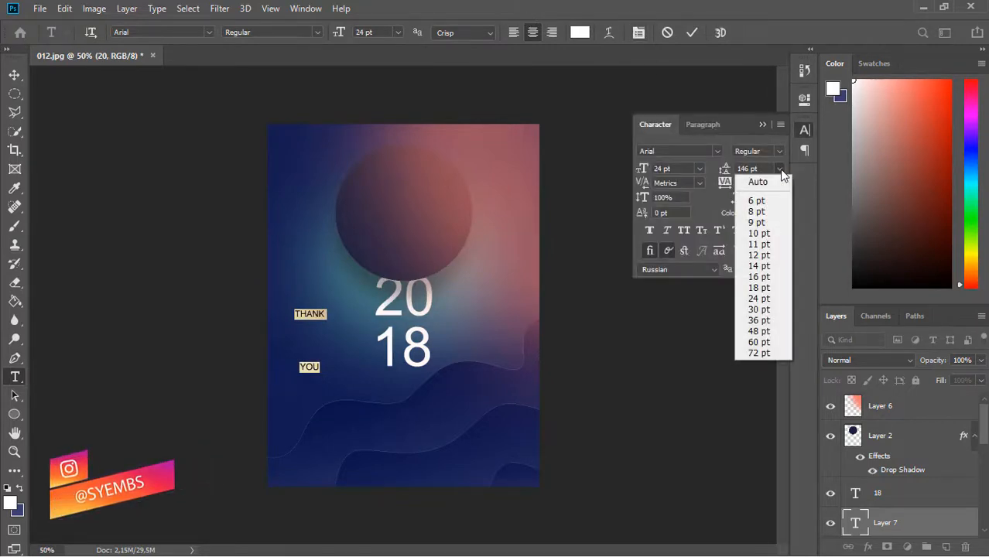
{"action": "left_click", "coordinate": [757, 178]}
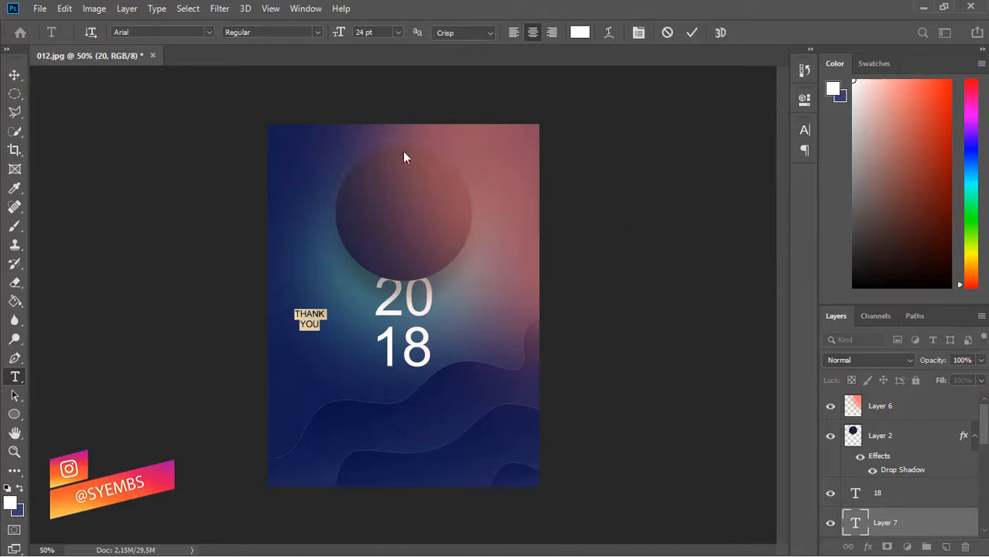
{"action": "left_click", "coordinate": [14, 75]}
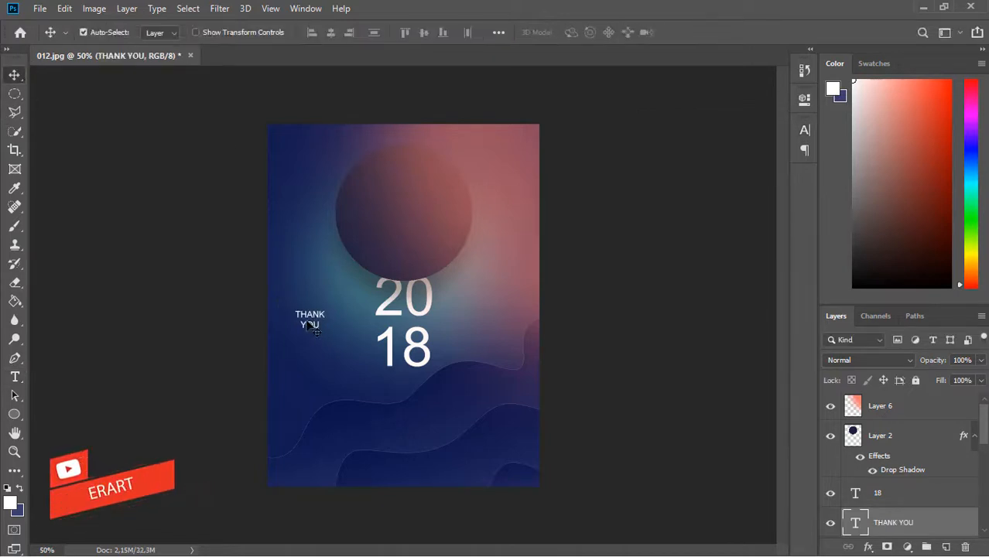
- Move THANK YOU beside the left of the 18 and left-align its lines
{"action": "left_click_drag", "start_coordinate": [313, 332], "coordinate": [352, 366]}
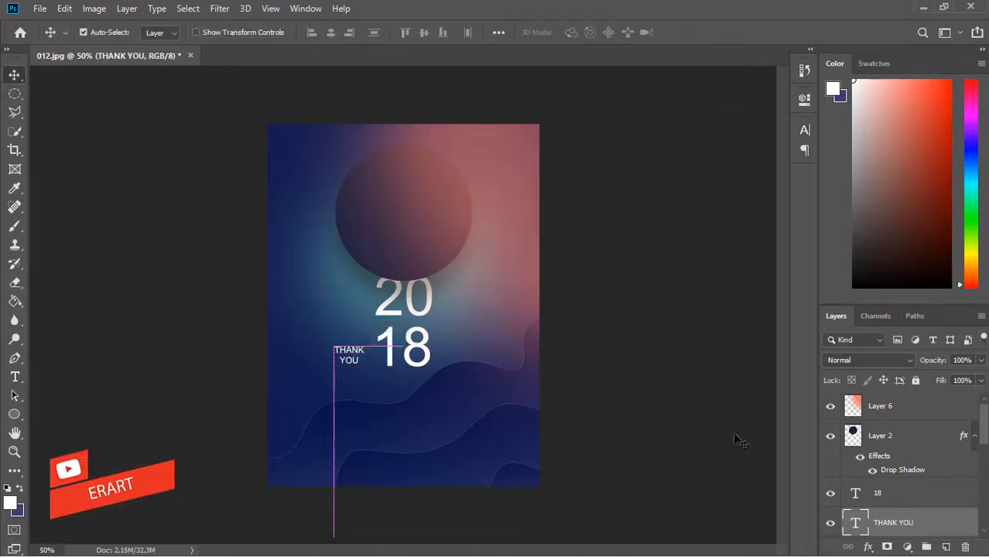
{"action": "key", "text": "t"}
{"action": "left_click", "coordinate": [512, 33]}
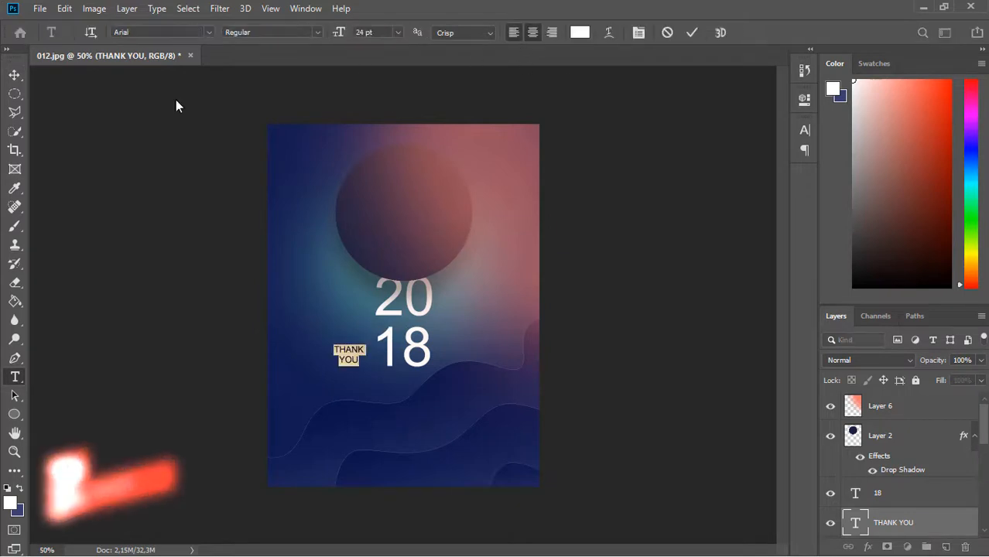
{"action": "left_click", "coordinate": [14, 75]}
{"action": "key", "text": "Left"}
{"action": "key", "text": "Left"}
{"action": "key", "text": "Left"}
{"action": "key", "text": "Left"}
{"action": "key", "text": "Left"}
{"action": "key", "text": "Left"}
{"action": "key", "text": "Left"}
{"action": "key", "text": "Left"}
{"action": "key", "text": "Left"}
{"action": "key", "text": "Left"}
{"action": "key", "text": "Left"}
{"action": "key", "text": "Left"}
{"action": "key", "text": "Left"}
{"action": "key", "text": "Left"}
{"action": "key", "text": "Left"}
{"action": "key", "text": "Left"}
{"action": "key", "text": "Left"}
{"action": "key", "text": "Left"}
{"action": "key", "text": "Left"}
{"action": "key", "text": "Left"}
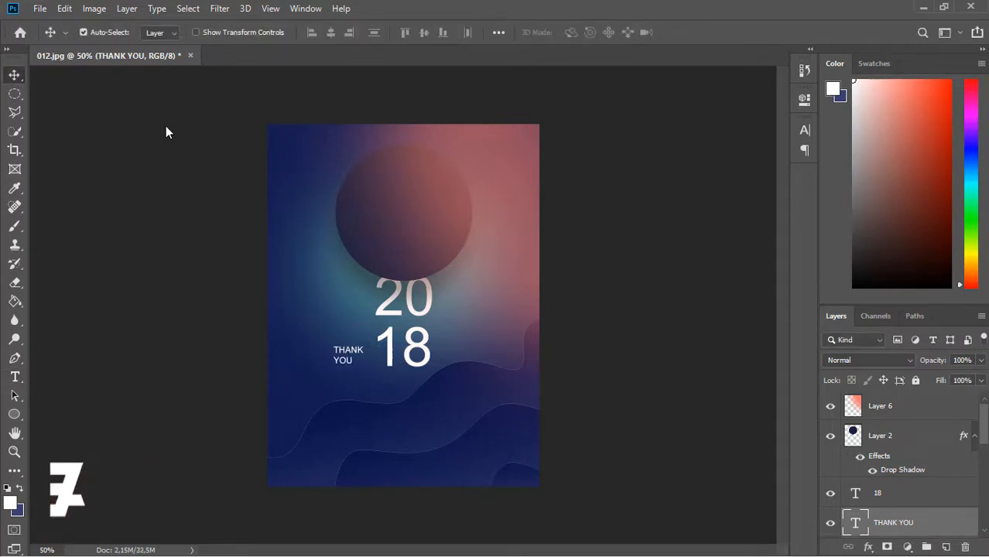
{"action": "key", "text": "Right"}
{"action": "key", "text": "Right"}
{"action": "key", "text": "Right"}
{"action": "key", "text": "Right"}
{"action": "key", "text": "Right"}
{"action": "key", "text": "Right"}
{"action": "key", "text": "Right"}
{"action": "key", "text": "Right"}
{"action": "key", "text": "Right"}
{"action": "key", "text": "Right"}
- Make THANK YOU 18 pt, nudge it right toward the 18, and set opacity to 40%
{"action": "double_click", "coordinate": [856, 523]}
{"action": "left_click", "coordinate": [398, 32]}
{"action": "left_click", "coordinate": [394, 153]}
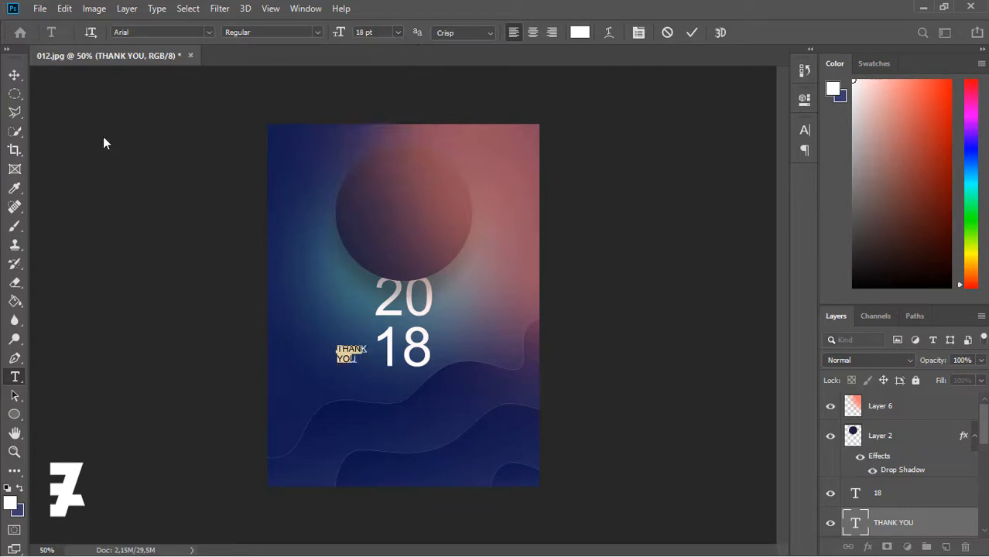
{"action": "left_click", "coordinate": [14, 75]}
{"action": "key", "text": "Right"}
{"action": "key", "text": "Right"}
{"action": "key", "text": "Right"}
{"action": "key", "text": "Right"}
{"action": "key", "text": "Right"}
{"action": "key", "text": "Right"}
{"action": "key", "text": "Right"}
{"action": "key", "text": "Right"}
{"action": "key", "text": "Right"}
{"action": "key", "text": "Right"}
{"action": "key", "text": "Right"}
{"action": "key", "text": "Right"}
{"action": "key", "text": "Right"}
{"action": "key", "text": "Right"}
{"action": "key", "text": "Right"}
{"action": "key", "text": "Right"}
{"action": "key", "text": "Right"}
{"action": "key", "text": "Right"}
{"action": "key", "text": "Right"}
{"action": "key", "text": "Right"}
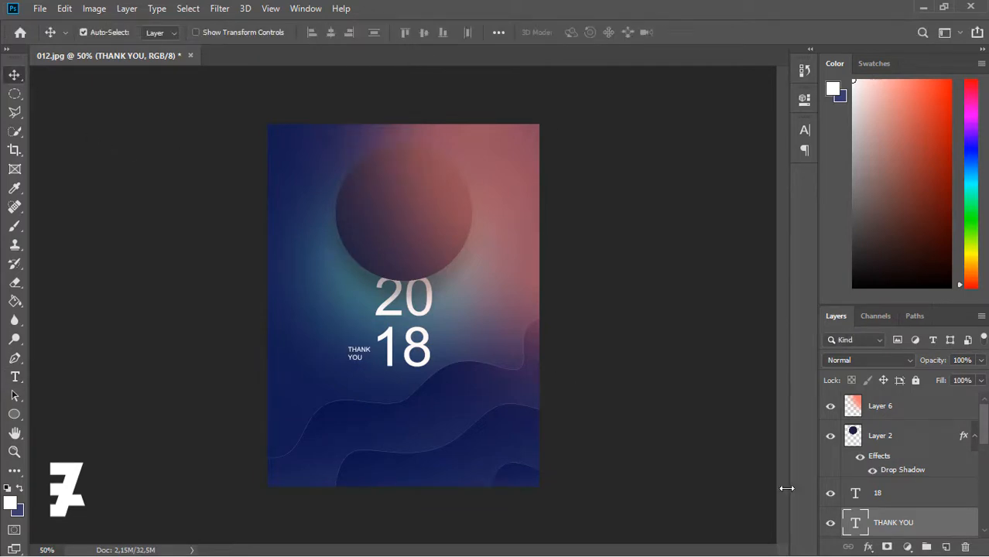
{"action": "left_click", "coordinate": [981, 360]}
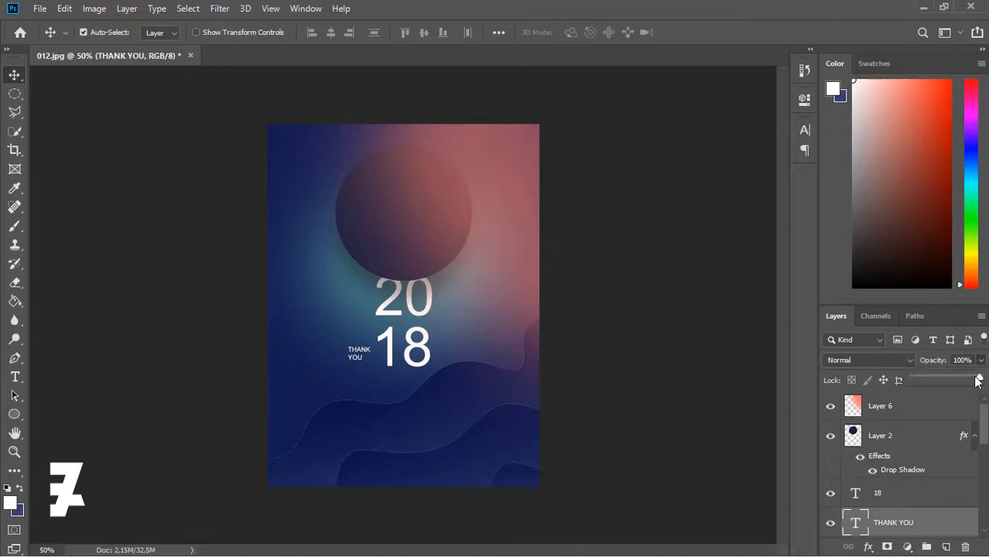
{"action": "left_click_drag", "start_coordinate": [978, 379], "coordinate": [962, 379]}
{"action": "left_click", "coordinate": [16, 377]}
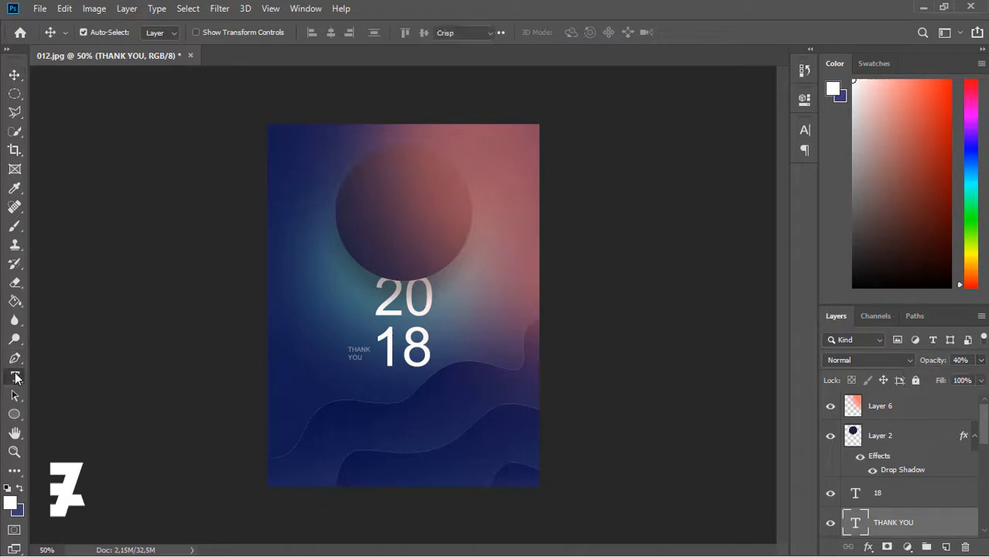
- Add a white '2' at 30 pt and move it to the poster's upper-left corner
{"action": "left_click", "coordinate": [319, 325]}
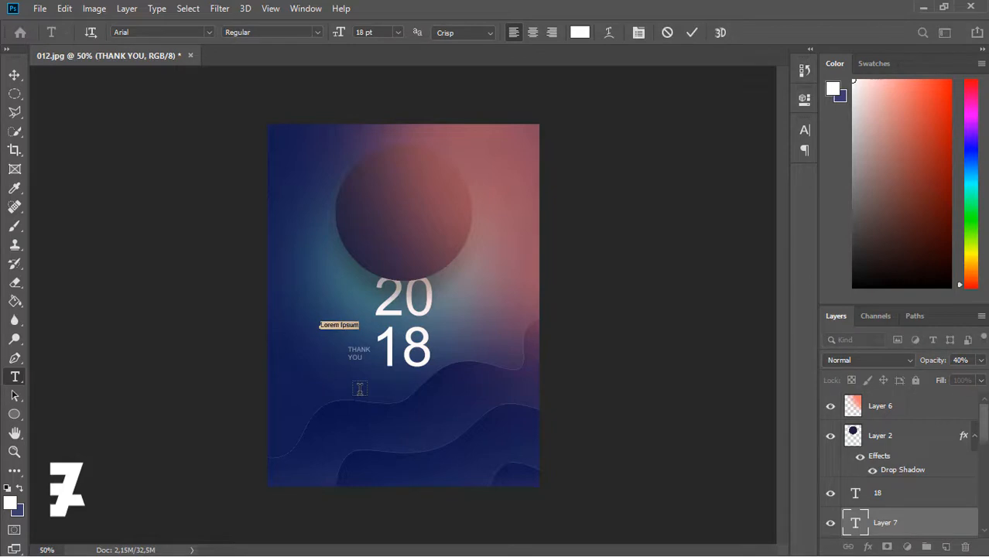
{"action": "type", "text": "2"}
{"action": "left_click", "coordinate": [398, 32]}
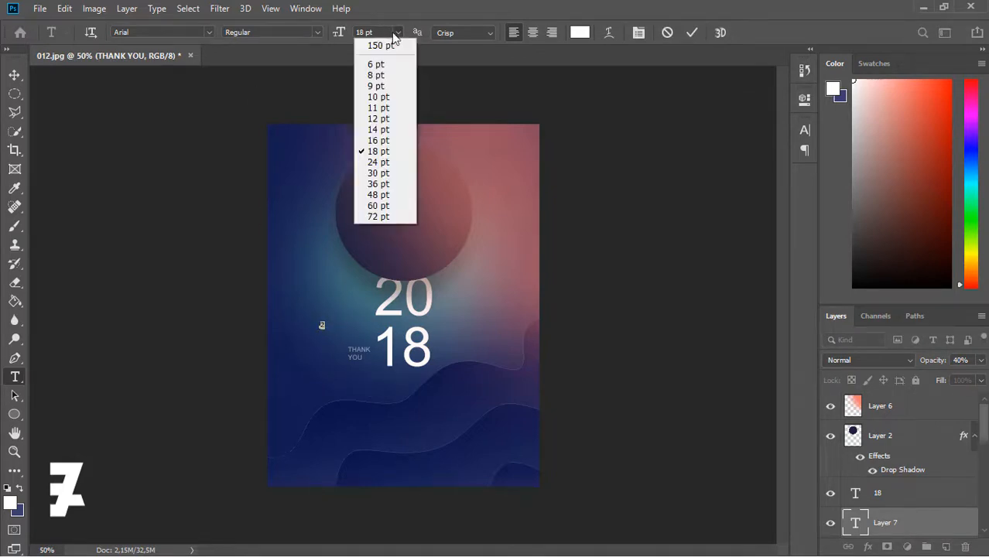
{"action": "left_click", "coordinate": [379, 175]}
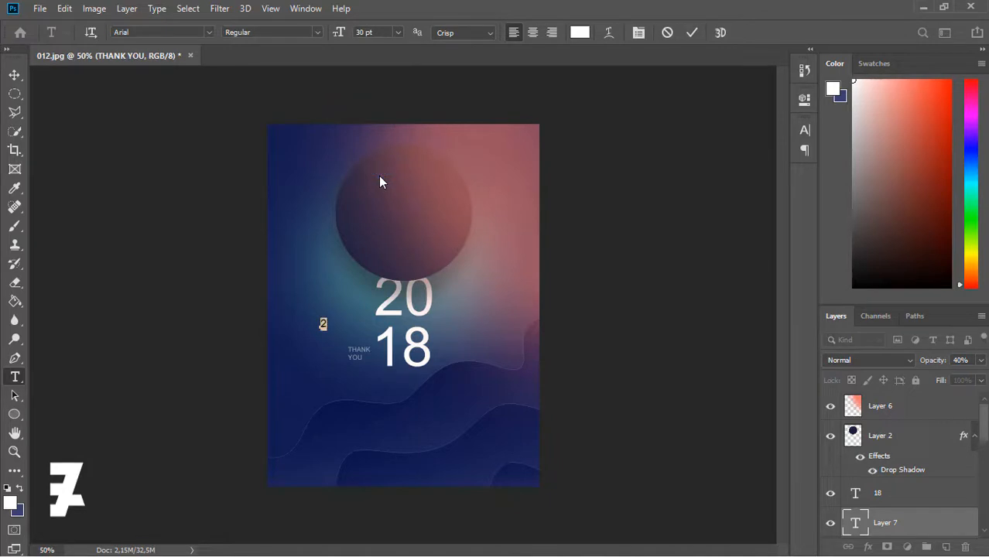
{"action": "left_click", "coordinate": [17, 78]}
{"action": "left_click_drag", "start_coordinate": [325, 329], "coordinate": [310, 173]}
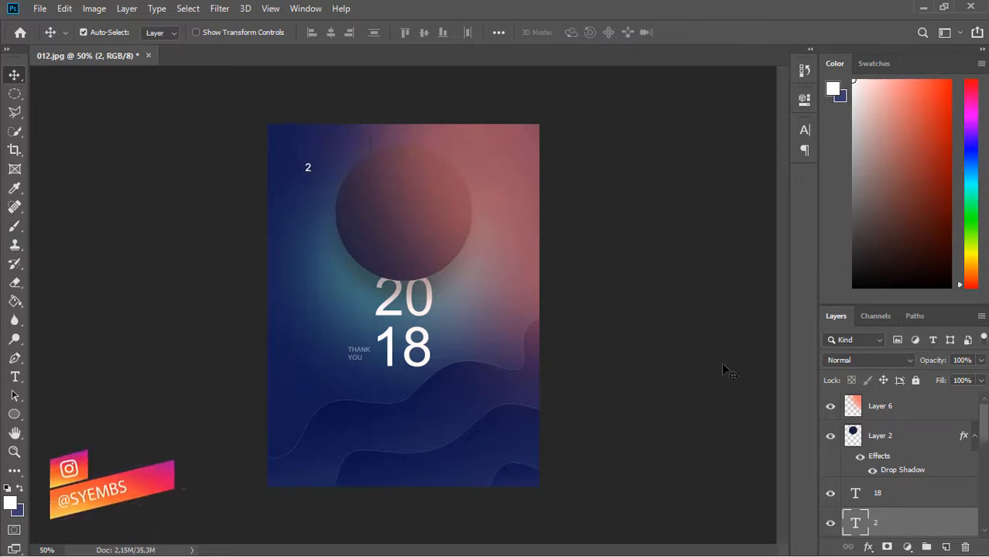
- Enlarge the corner '2' to 48 pt
{"action": "double_click", "coordinate": [856, 524]}
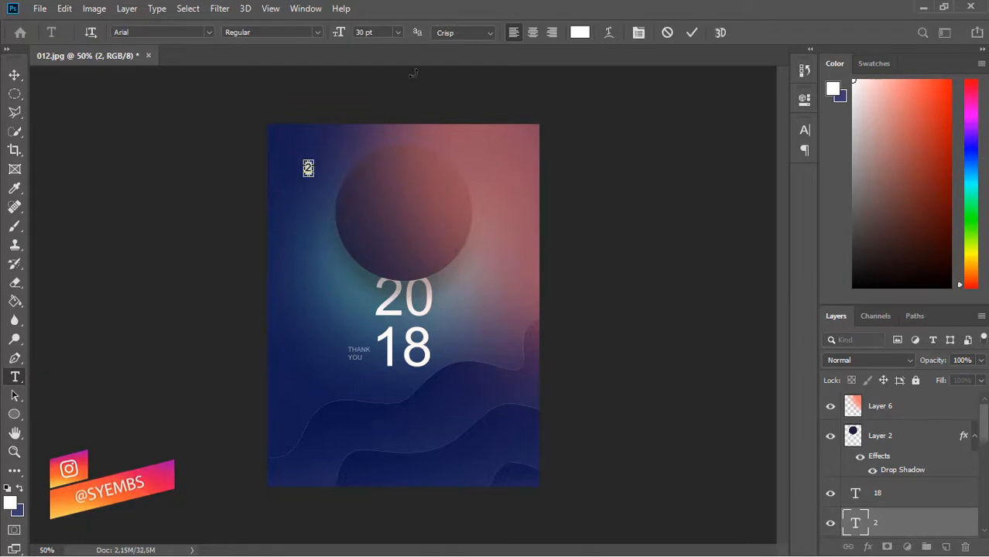
{"action": "left_click", "coordinate": [398, 32]}
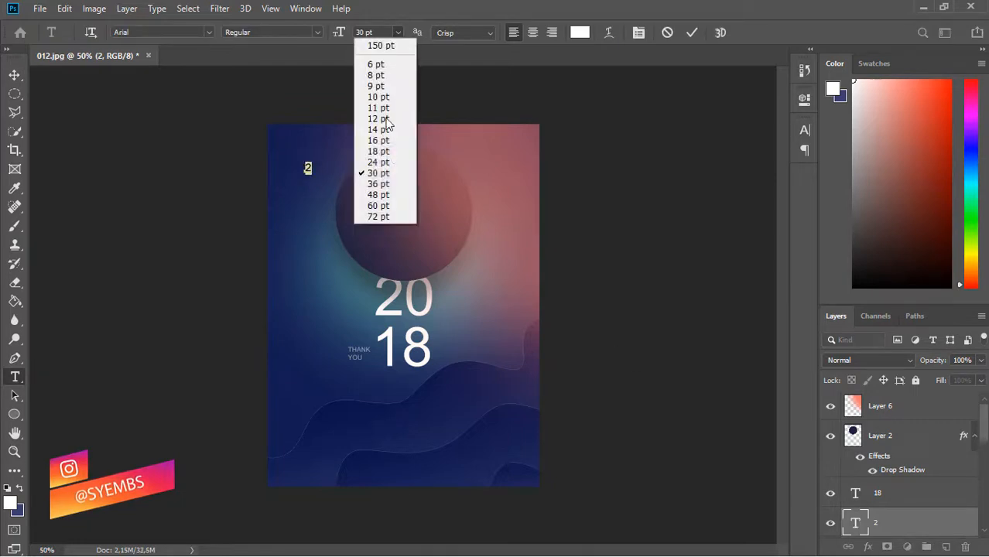
{"action": "left_click", "coordinate": [380, 184]}
{"action": "left_click", "coordinate": [397, 33]}
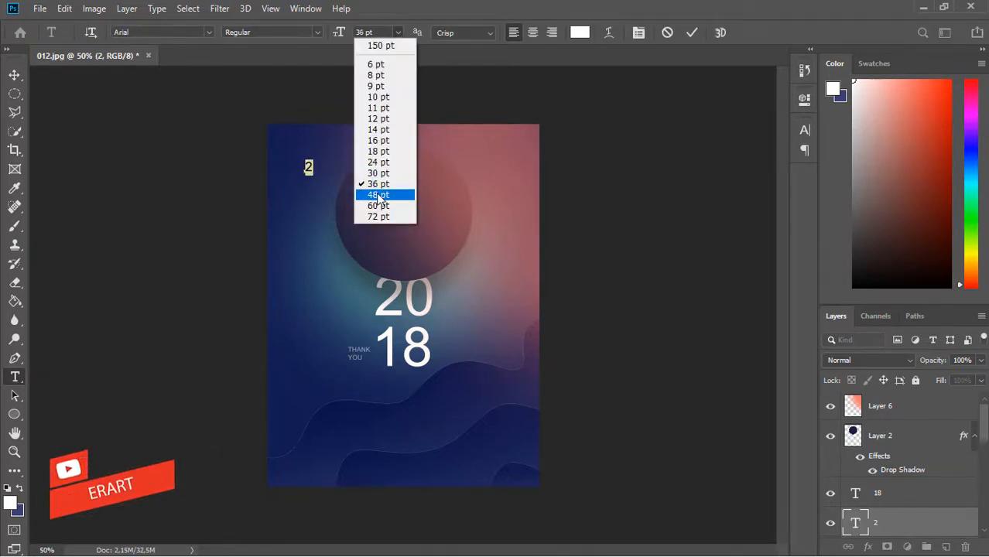
{"action": "left_click", "coordinate": [378, 195]}
{"action": "left_click", "coordinate": [14, 75]}
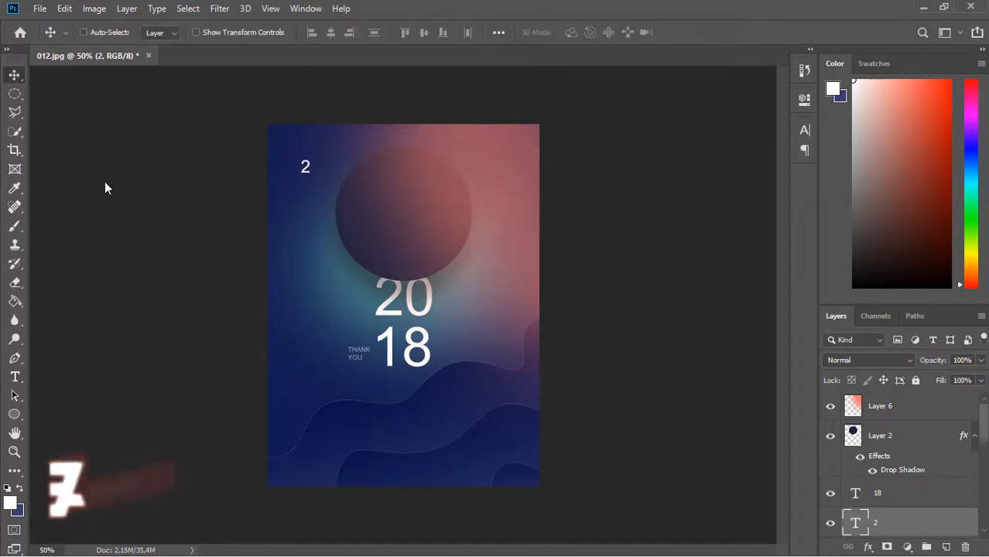
- Duplicate the '2' layer, move the copy to the top-right corner and change it to '0'
{"action": "key", "text": "ctrl+j"}
{"action": "left_click_drag", "start_coordinate": [307, 175], "coordinate": [374, 159]}
{"action": "key", "text": "ctrl+z"}
{"action": "key", "text": "ctrl+z"}
{"action": "left_click", "coordinate": [859, 520]}
{"action": "left_click_drag", "start_coordinate": [306, 171], "coordinate": [502, 165]}
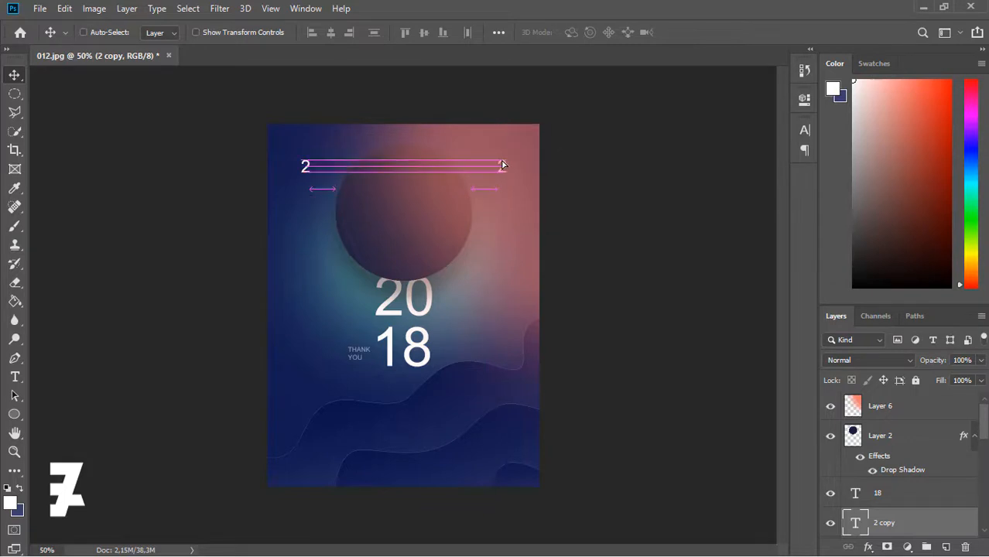
{"action": "double_click", "coordinate": [856, 524]}
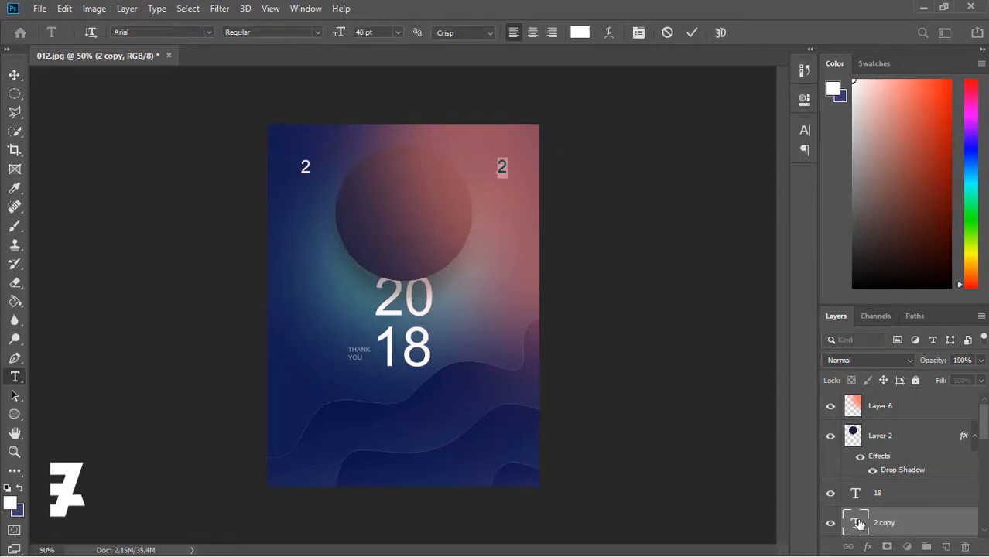
{"action": "left_click", "coordinate": [15, 74]}
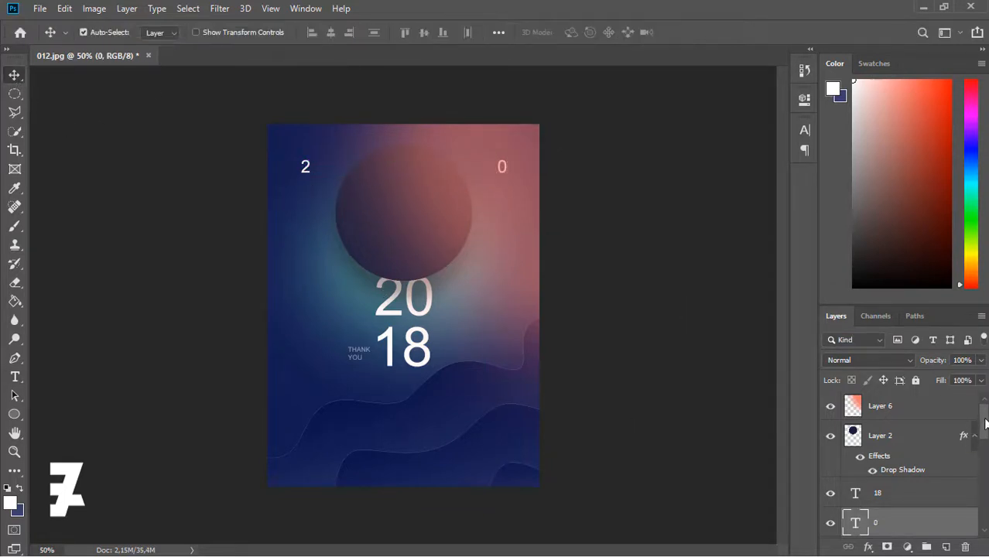
- Duplicate both top digits, move the copies to the bottom corners and retype them as '1' and '9'
{"action": "scroll", "coordinate": [934, 486], "scroll_direction": "down", "scroll_amount": 2}
{"action": "left_click", "coordinate": [933, 485], "text": "shift"}
{"action": "key", "text": "ctrl+j"}
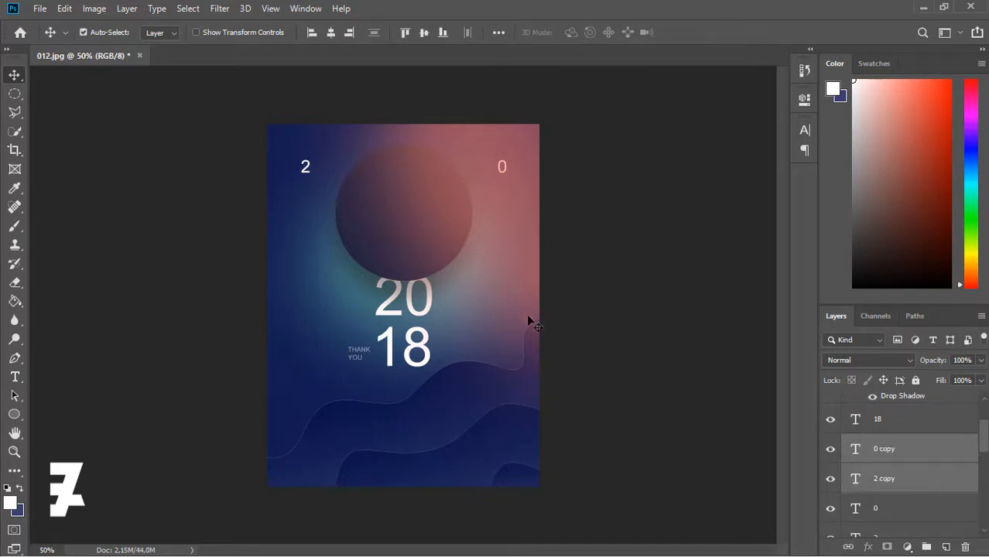
{"action": "left_click_drag", "start_coordinate": [305, 172], "coordinate": [306, 444]}
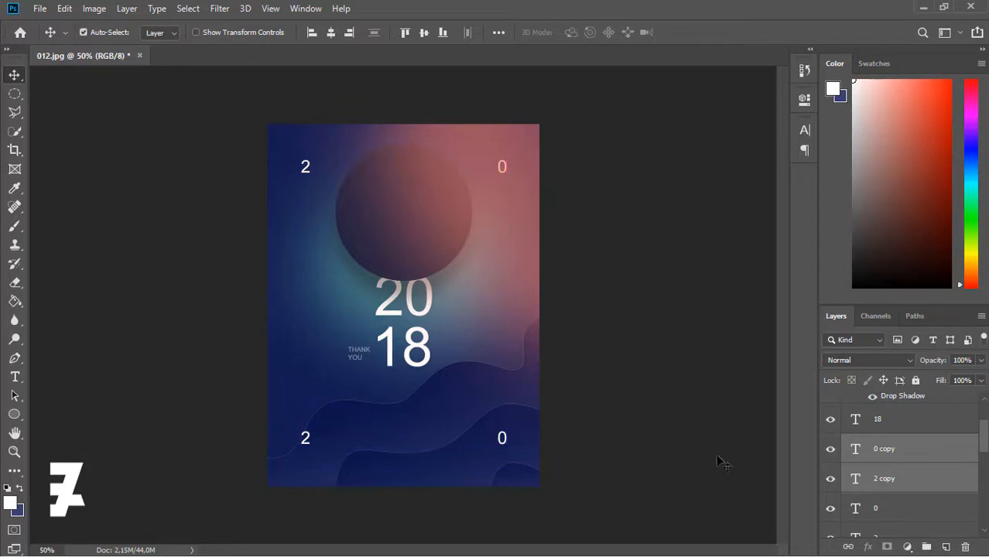
{"action": "double_click", "coordinate": [854, 480]}
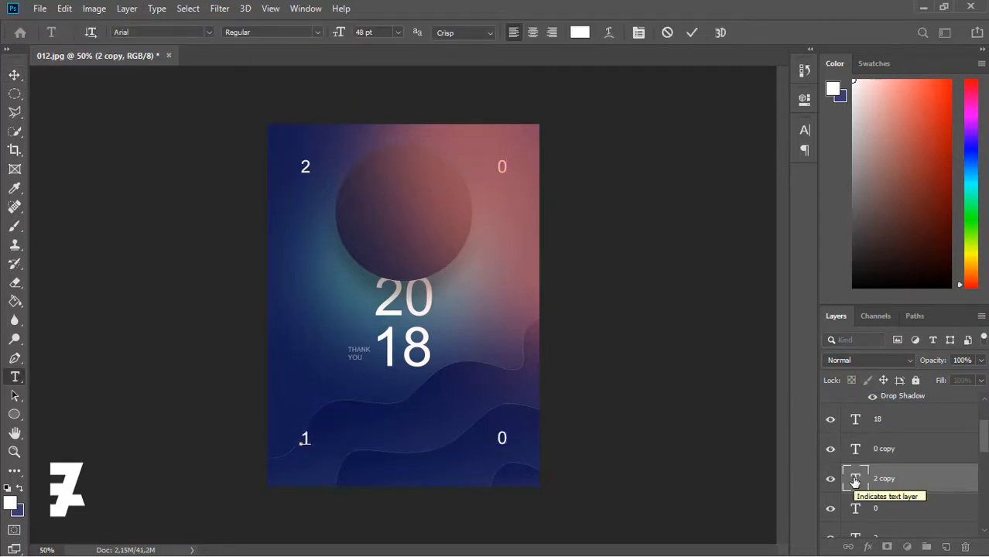
{"action": "type", "text": "1"}
{"action": "key", "text": "ctrl+Return"}
{"action": "double_click", "coordinate": [854, 450]}
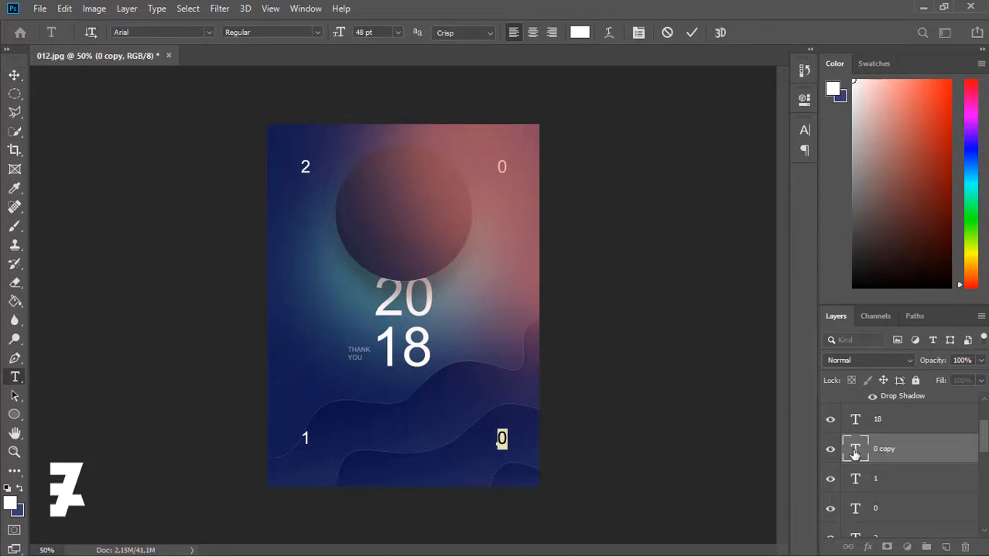
{"action": "type", "text": "9"}
{"action": "left_click", "coordinate": [14, 75]}
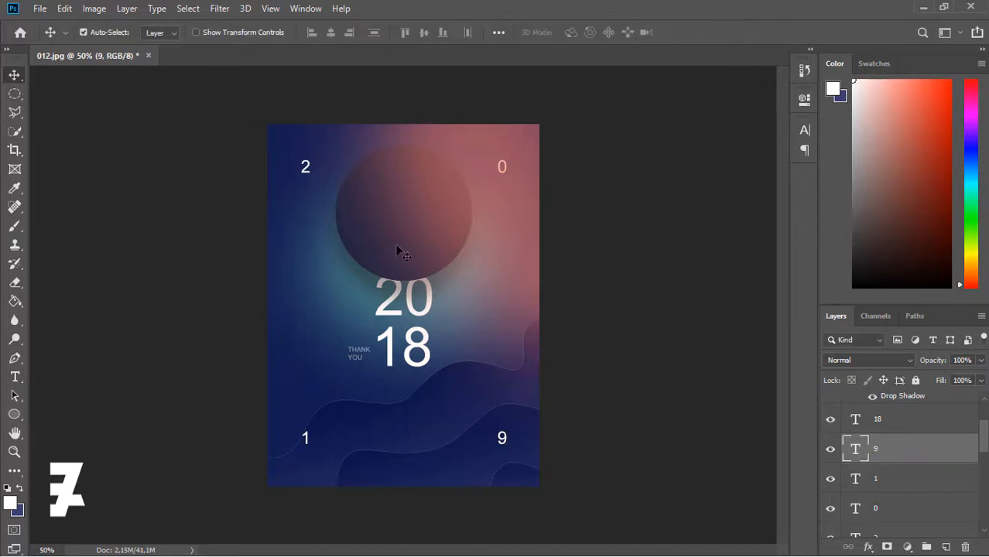
{"action": "scroll", "coordinate": [983, 451], "scroll_direction": "down", "scroll_amount": 3}
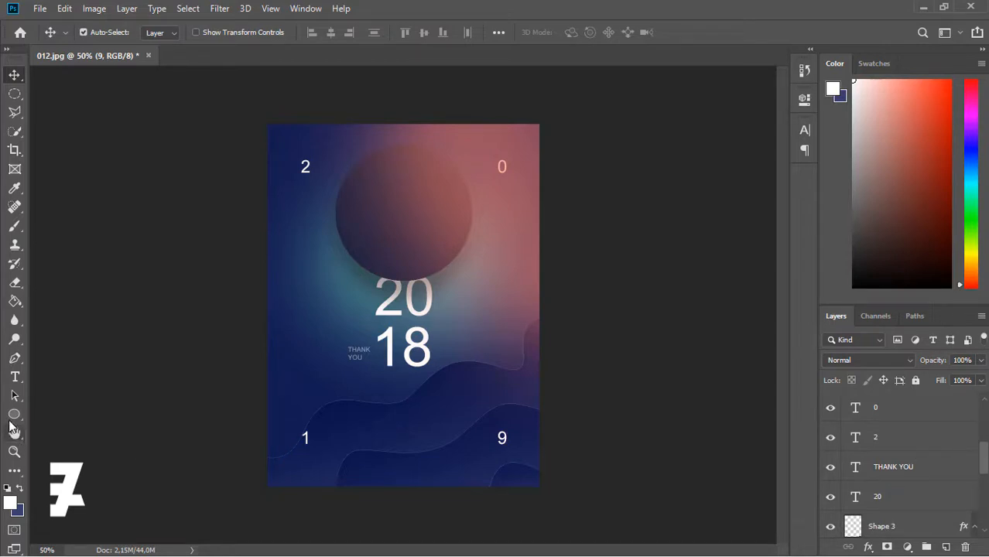
- Set up the Rectangle tool's fill and stroke and add a new empty layer above the 18 layer
{"action": "left_click_drag", "start_coordinate": [14, 415], "coordinate": [41, 417]}
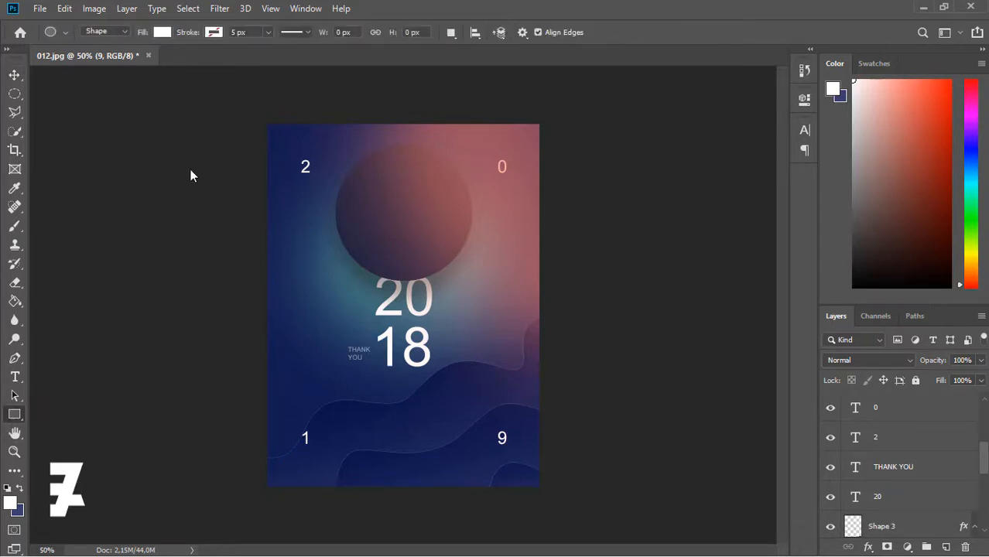
{"action": "left_click", "coordinate": [161, 32]}
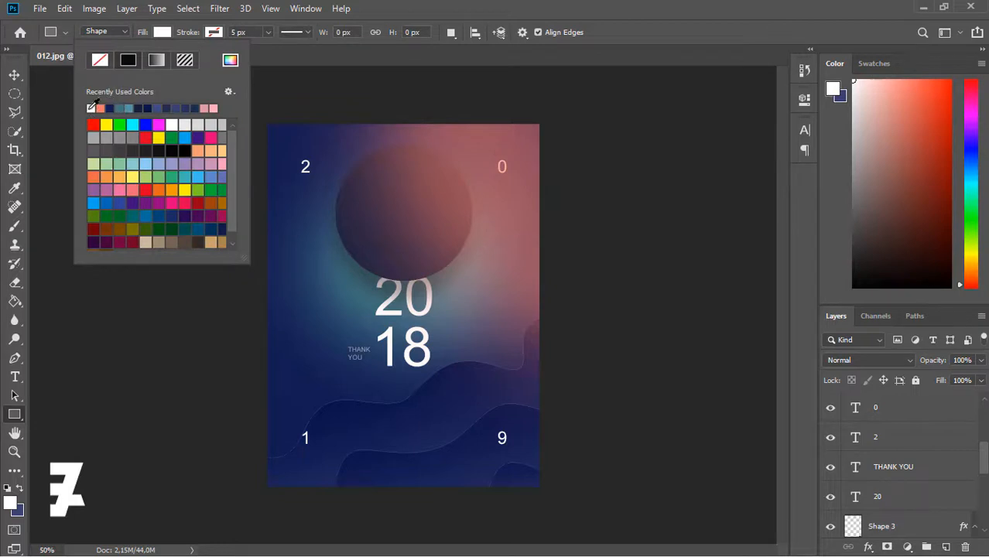
{"action": "left_click", "coordinate": [213, 34]}
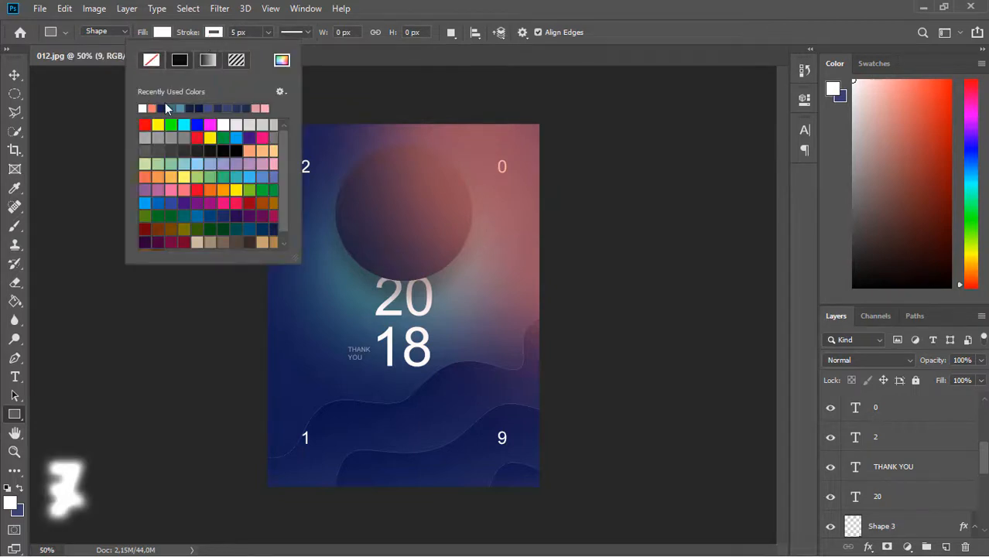
{"action": "left_click", "coordinate": [216, 34]}
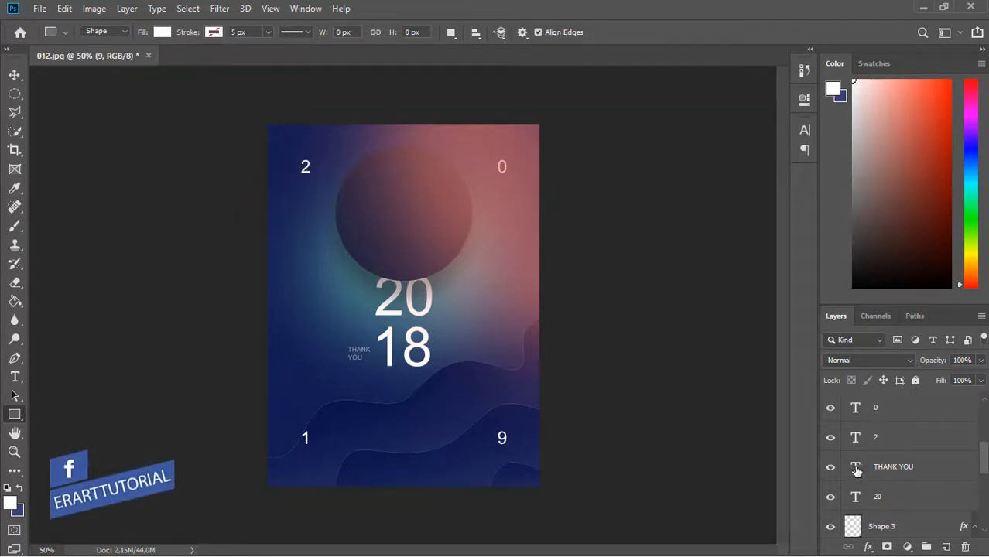
{"action": "scroll", "coordinate": [857, 471], "scroll_direction": "up", "scroll_amount": 4}
{"action": "left_click", "coordinate": [937, 443]}
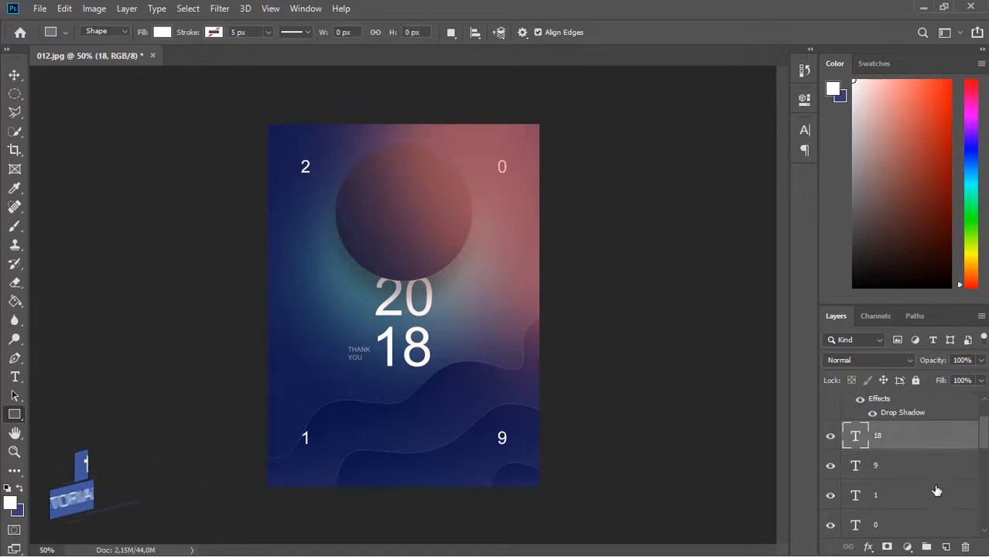
{"action": "key", "text": "ctrl+shift+alt+n"}
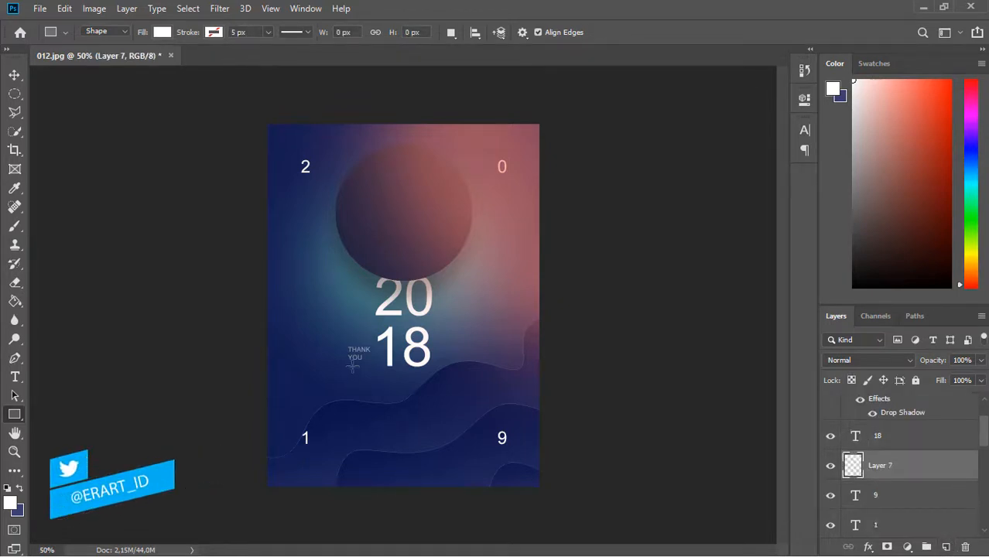
- Draw a thin 33×3 px white bar under the '2' and nudge it into place
{"action": "key", "text": "ctrl+plus"}
{"action": "key", "text": "ctrl+plus"}
{"action": "scroll", "coordinate": [368, 225], "scroll_direction": "up", "scroll_amount": 5}
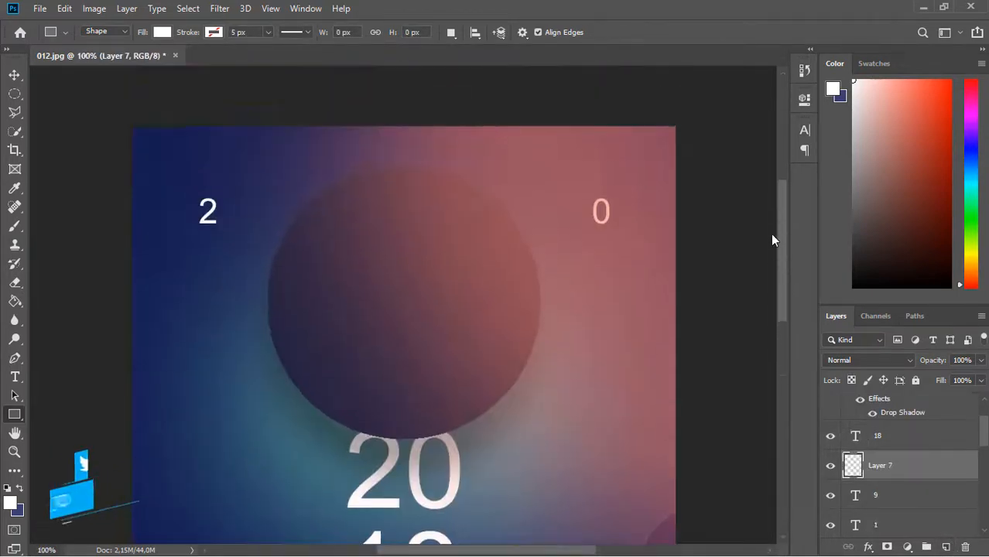
{"action": "key", "text": "ctrl+plus"}
{"action": "scroll", "coordinate": [99, 206], "scroll_direction": "left", "scroll_amount": 5}
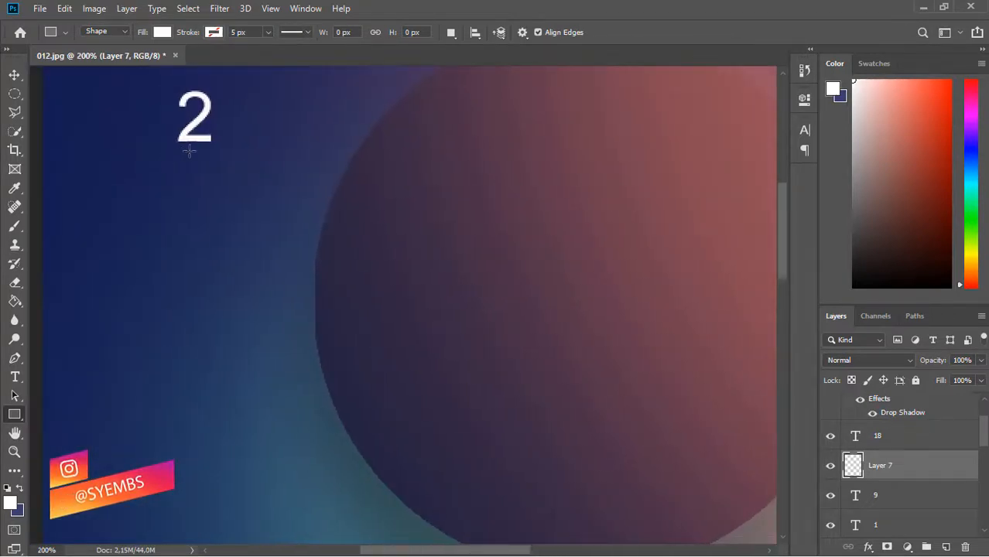
{"action": "left_click_drag", "start_coordinate": [176, 147], "coordinate": [224, 151]}
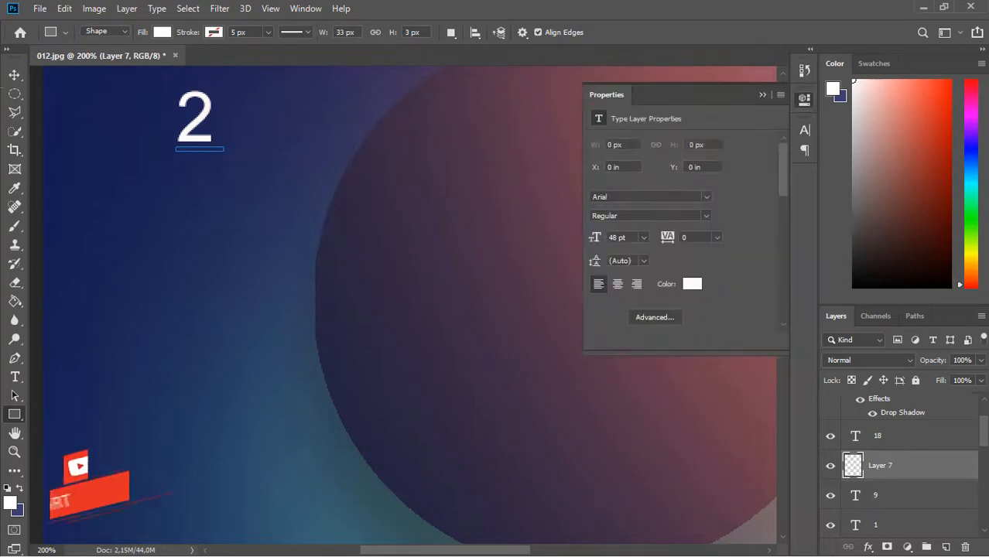
{"action": "left_click", "coordinate": [761, 94]}
{"action": "key", "text": "v"}
{"action": "key", "text": "Left"}
{"action": "key", "text": "Left"}
{"action": "key", "text": "Left"}
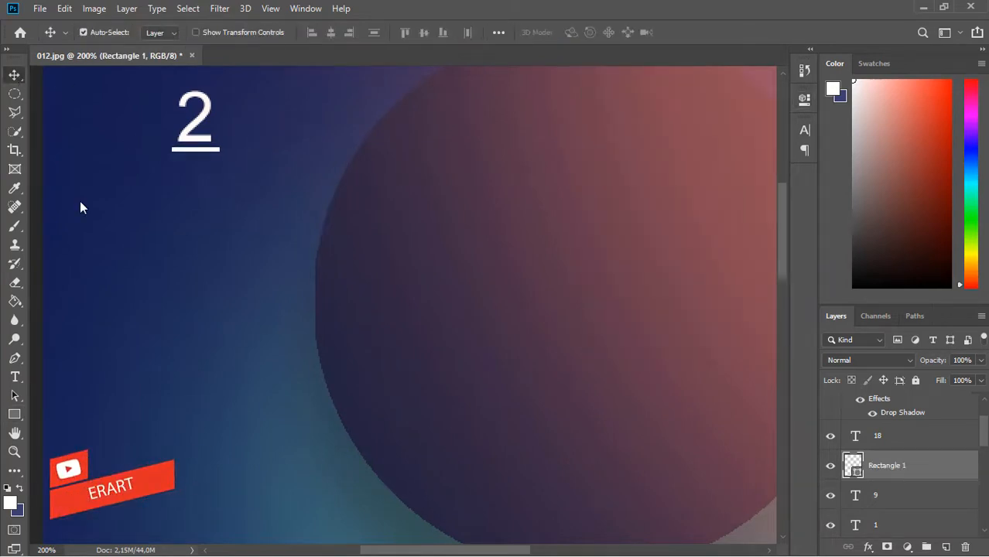
{"action": "key", "text": "Down"}
{"action": "key", "text": "Down"}
{"action": "key", "text": "Down"}
{"action": "key", "text": "Down"}
{"action": "key", "text": "Left"}
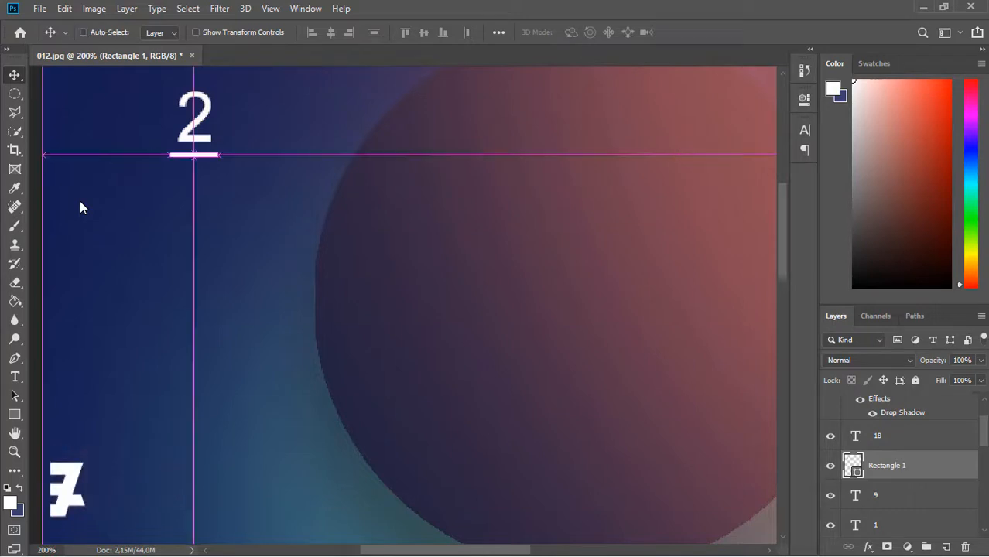
- Duplicate the bar and move the copy under the '9'
{"action": "key", "text": "ctrl+j"}
{"action": "key", "text": "ctrl+minus"}
{"action": "key", "text": "ctrl+minus"}
{"action": "key", "text": "ctrl+minus"}
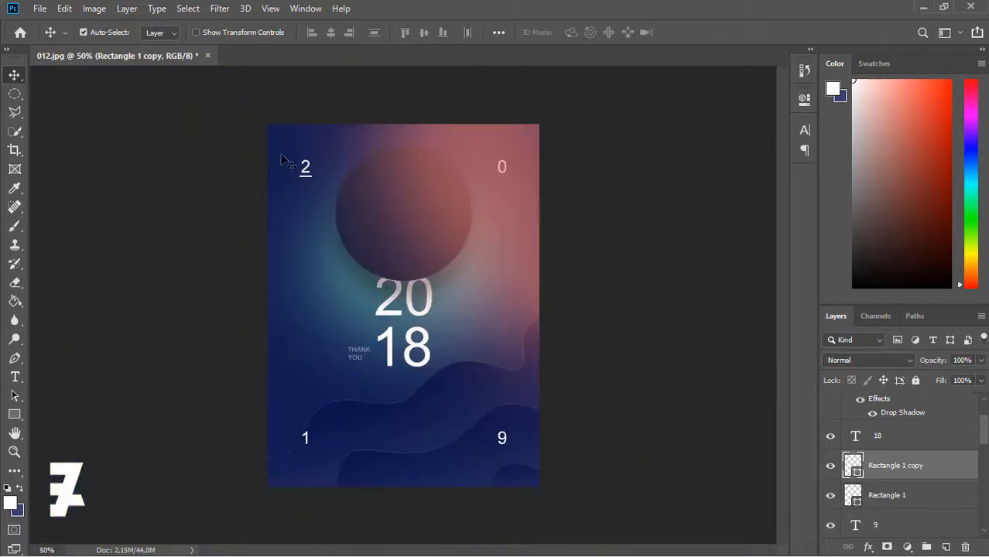
{"action": "key", "text": "ctrl"}
{"action": "left_click_drag", "start_coordinate": [302, 181], "coordinate": [497, 458]}
{"action": "key", "text": "ctrl+plus"}
{"action": "key", "text": "ctrl+plus"}
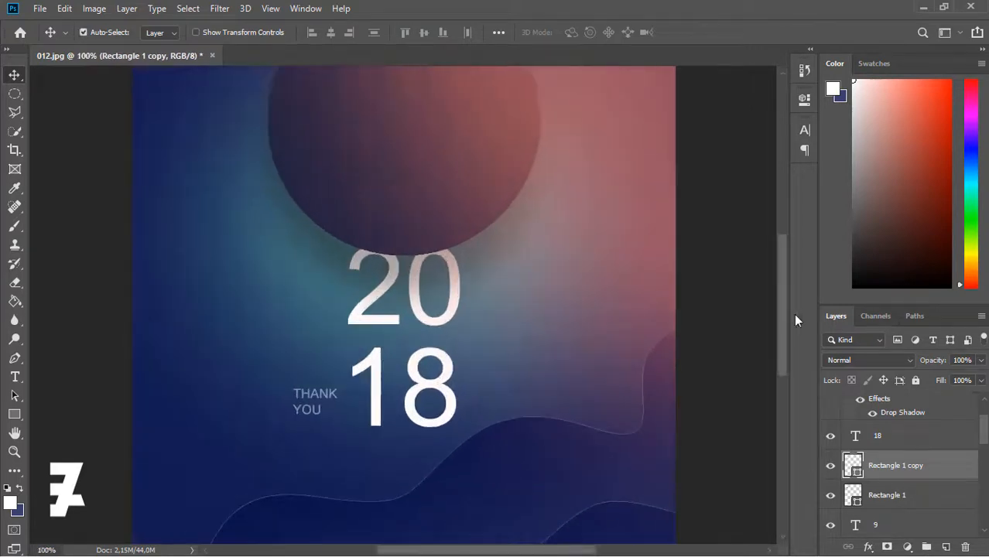
{"action": "scroll", "coordinate": [787, 337], "scroll_direction": "down", "scroll_amount": 4}
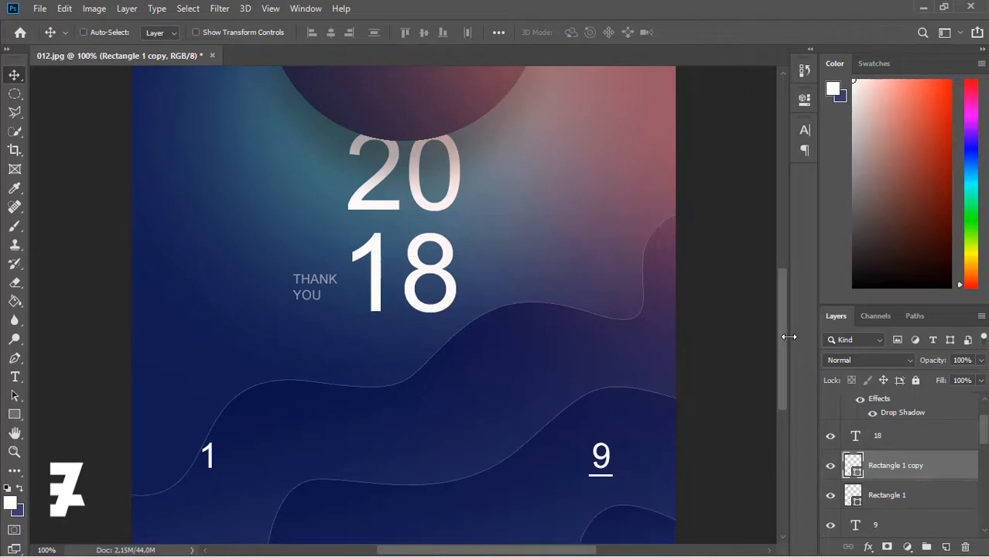
{"action": "key", "text": "ctrl+minus"}
{"action": "key", "text": "ctrl+minus"}
{"action": "key", "text": "ctrl+minus"}
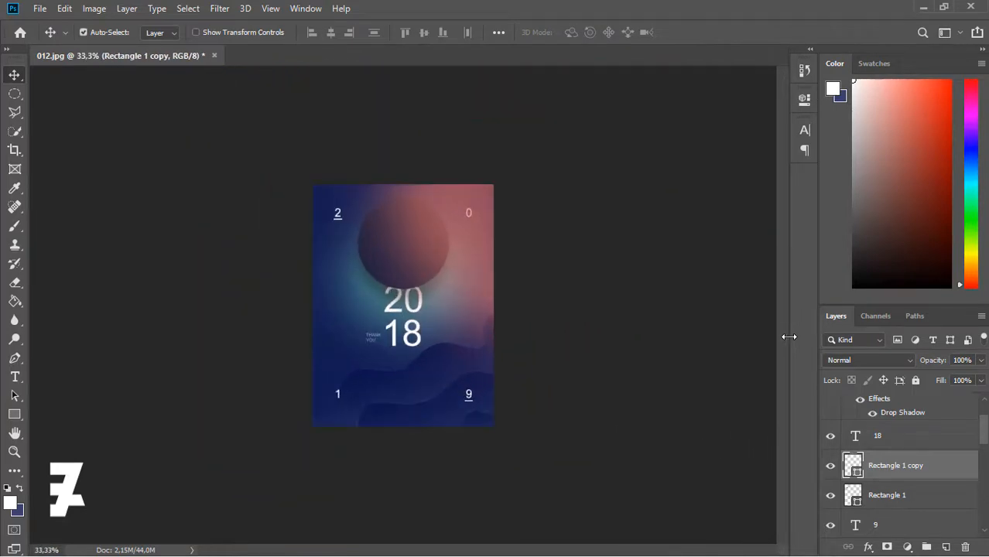
{"action": "key", "text": "ctrl+plus"}
{"action": "key", "text": "ctrl+minus"}
{"action": "key", "text": "ctrl+minus"}
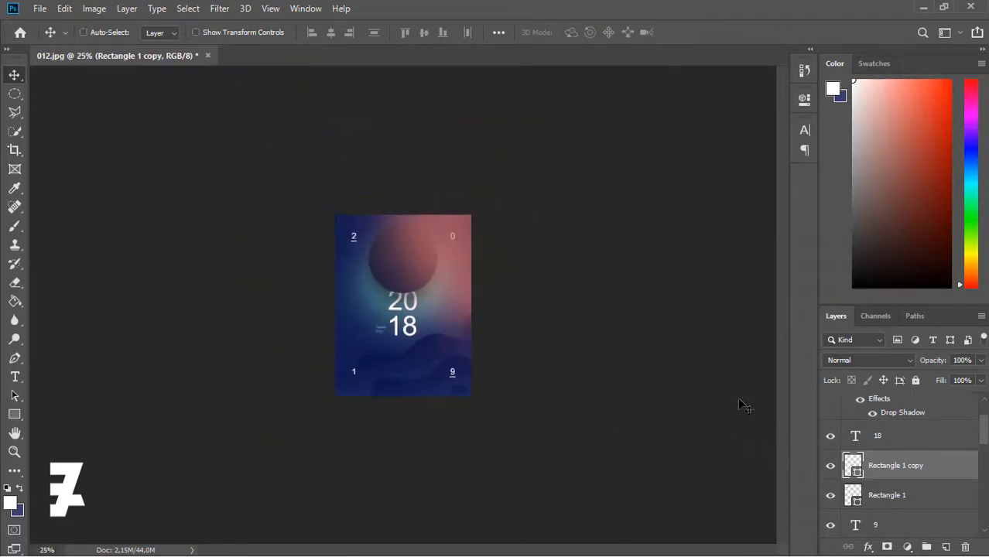
{"action": "key", "text": "ctrl+plus"}
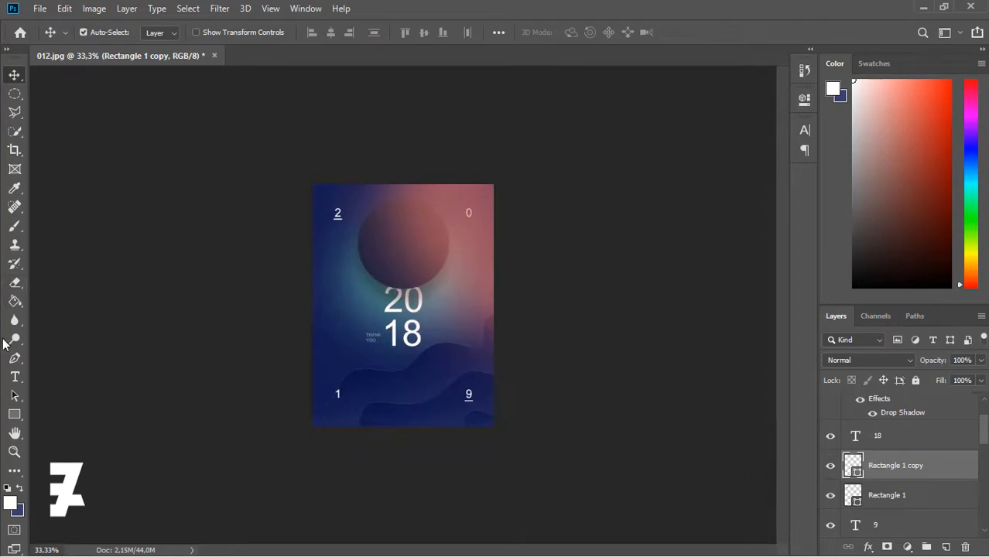
- Type THANKS YOU 2018 and move it to the poster's top-left
{"action": "left_click", "coordinate": [13, 378]}
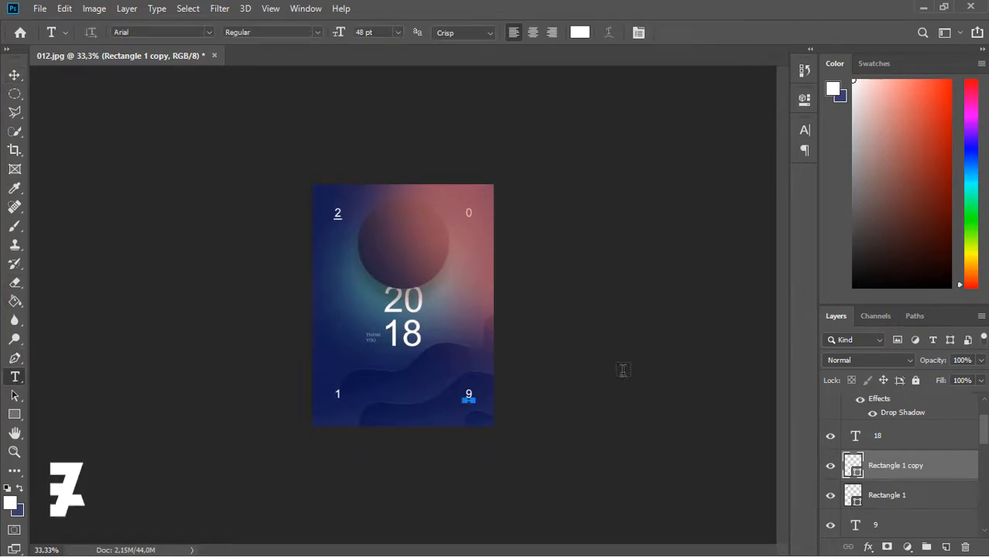
{"action": "left_click", "coordinate": [945, 547]}
{"action": "left_click", "coordinate": [404, 397]}
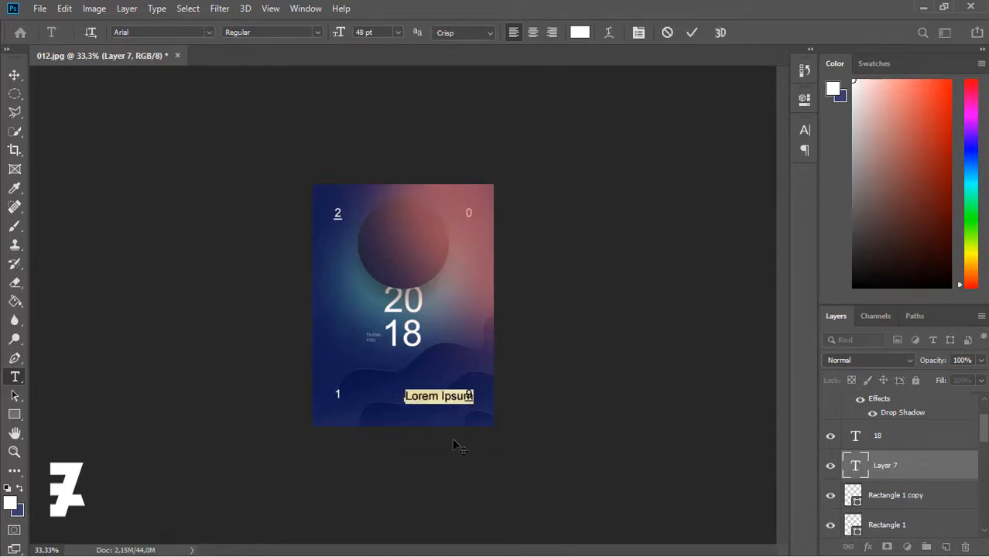
{"action": "type", "text": "THANKS YOU 20"}
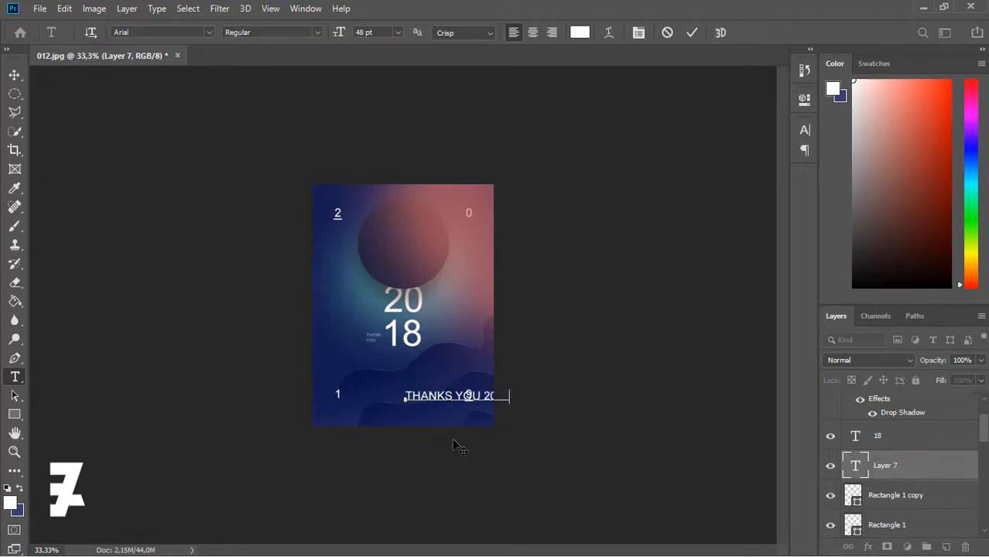
{"action": "key", "text": "ctrl+a"}
{"action": "left_click", "coordinate": [398, 32]}
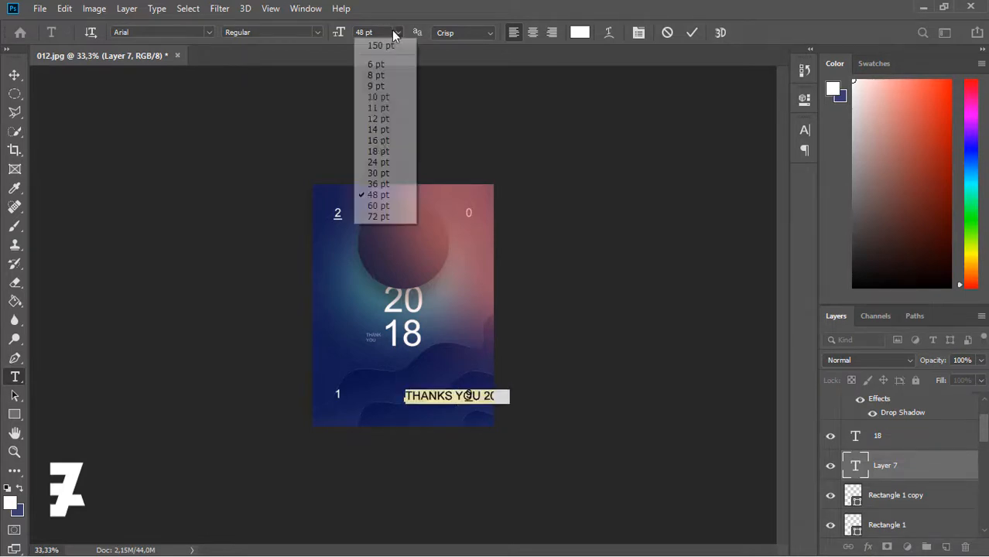
{"action": "left_click", "coordinate": [376, 153]}
{"action": "left_click", "coordinate": [397, 33]}
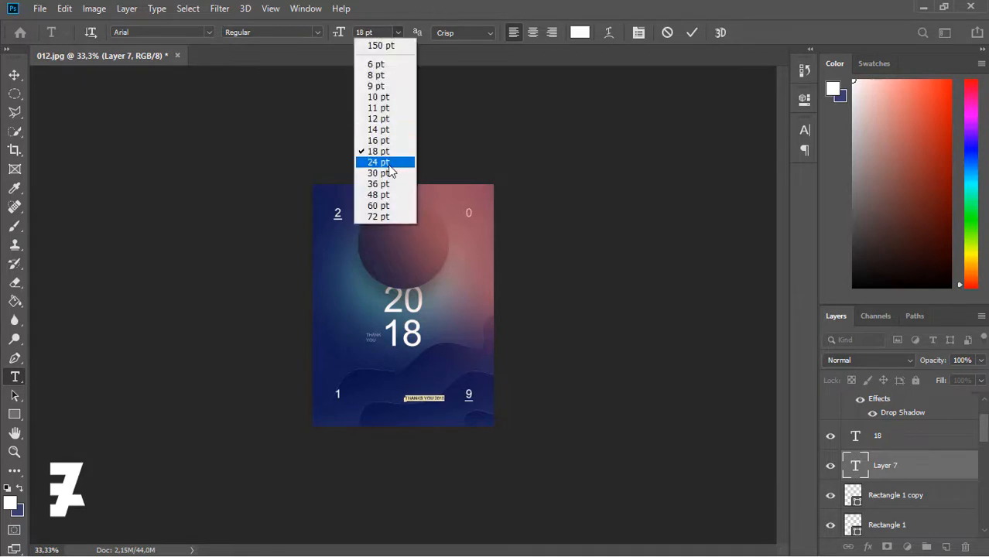
{"action": "left_click", "coordinate": [388, 165]}
{"action": "left_click", "coordinate": [14, 76]}
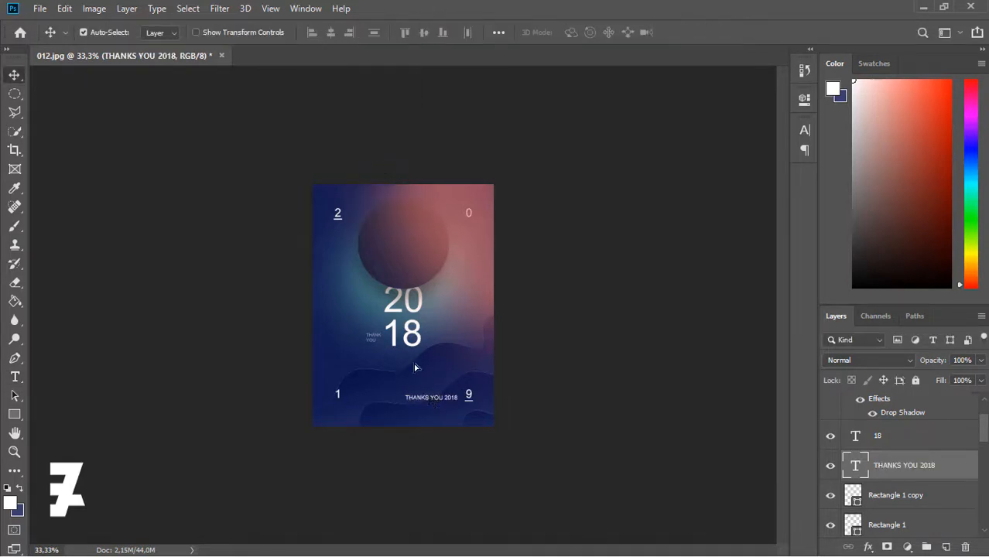
{"action": "left_click_drag", "start_coordinate": [431, 397], "coordinate": [348, 199]}
- Resize THANKS YOU 2018 to 18 pt and nudge it up and left into place
{"action": "key", "text": "ctrl+plus"}
{"action": "key", "text": "ctrl+plus"}
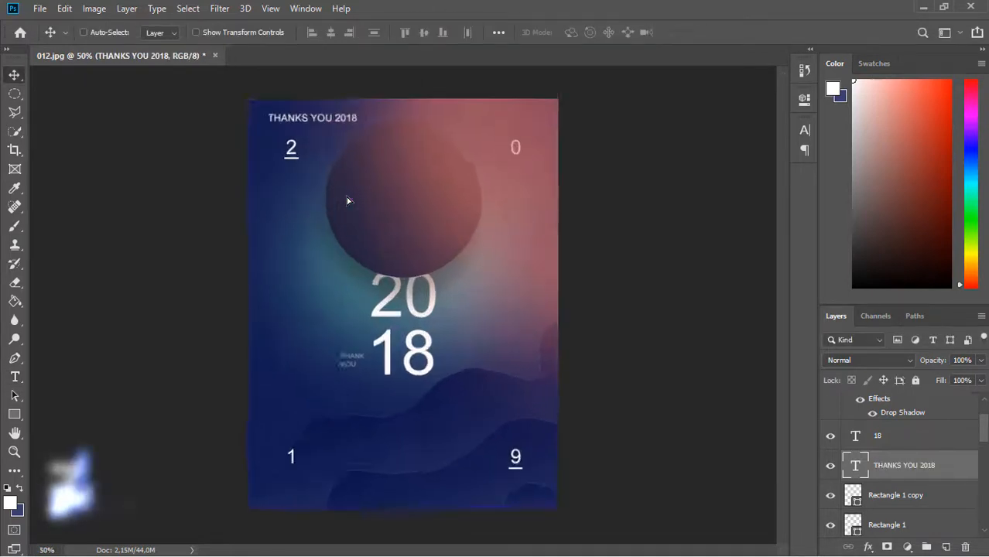
{"action": "scroll", "coordinate": [757, 245], "scroll_direction": "up", "scroll_amount": 1}
{"action": "scroll", "coordinate": [757, 244], "scroll_direction": "up", "scroll_amount": 3}
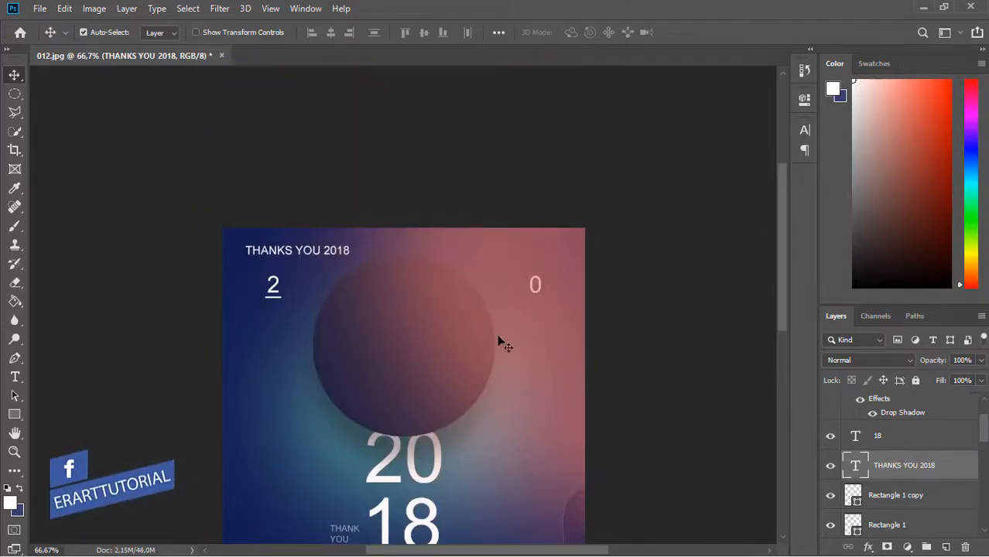
{"action": "left_click_drag", "start_coordinate": [313, 250], "coordinate": [336, 250]}
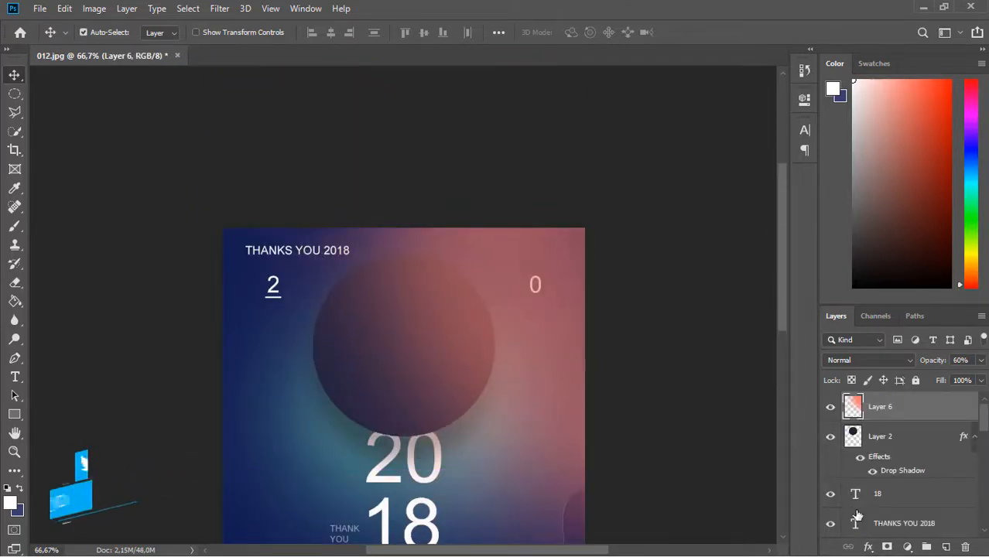
{"action": "left_click", "coordinate": [857, 499]}
{"action": "double_click", "coordinate": [857, 524]}
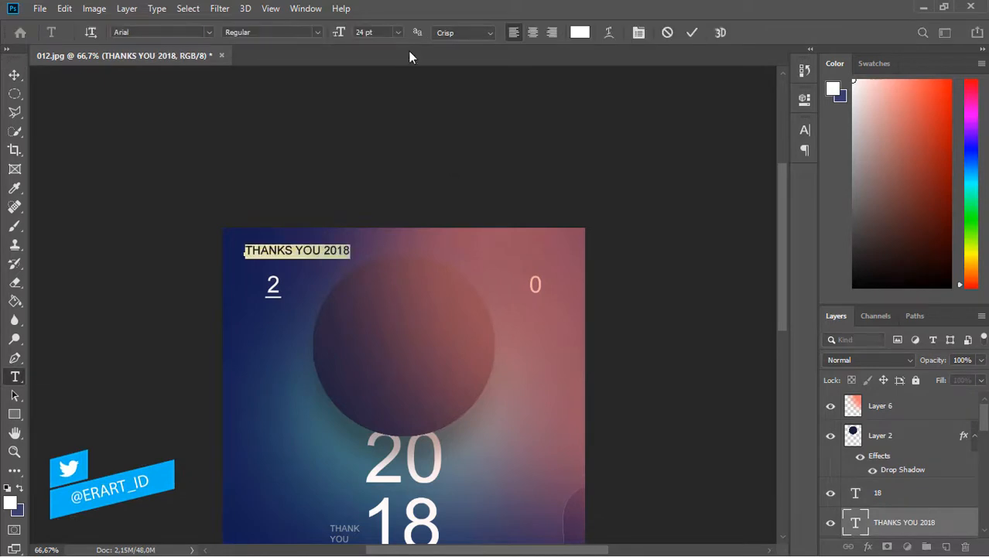
{"action": "left_click", "coordinate": [397, 33]}
{"action": "left_click", "coordinate": [378, 152]}
{"action": "left_click", "coordinate": [14, 76]}
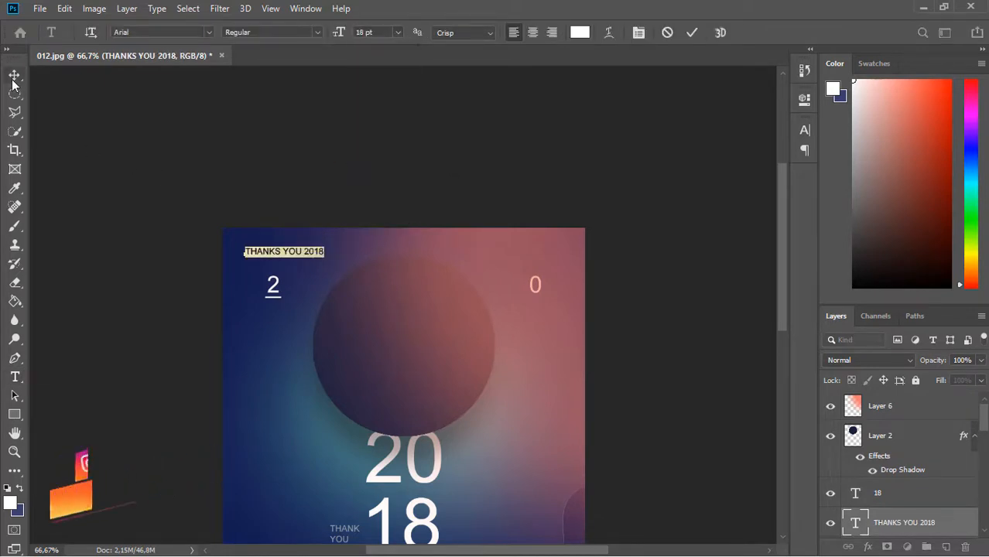
{"action": "key", "text": "Up"}
{"action": "key", "text": "Left"}
{"action": "key", "text": "Up"}
{"action": "key", "text": "Left"}
{"action": "key", "text": "Up"}
{"action": "key", "text": "Left"}
{"action": "key", "text": "Up"}
{"action": "key", "text": "Left"}
{"action": "key", "text": "Up"}
{"action": "key", "text": "Left"}
{"action": "key", "text": "Up"}
{"action": "key", "text": "Left"}
{"action": "key", "text": "Up"}
{"action": "key", "text": "Left"}
{"action": "key", "text": "Up"}
{"action": "key", "text": "Left"}
{"action": "key", "text": "Up"}
{"action": "key", "text": "Left"}
{"action": "key", "text": "Up"}
{"action": "key", "text": "Left"}
{"action": "key", "text": "Up"}
{"action": "key", "text": "Left"}
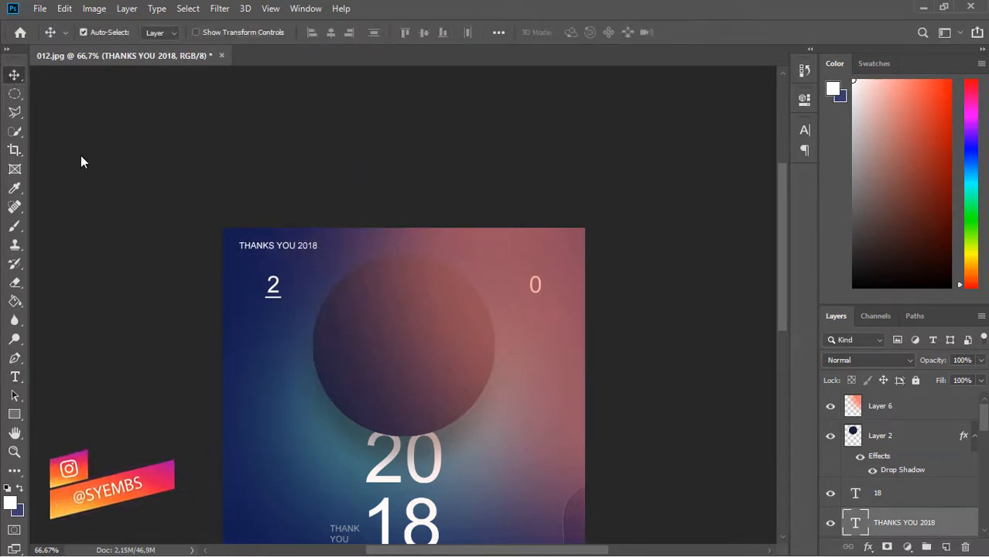
{"action": "key", "text": "Left"}
- Type the social-media handle at 12 pt and drag it just under THANKS YOU 2018
{"action": "left_click", "coordinate": [15, 377]}
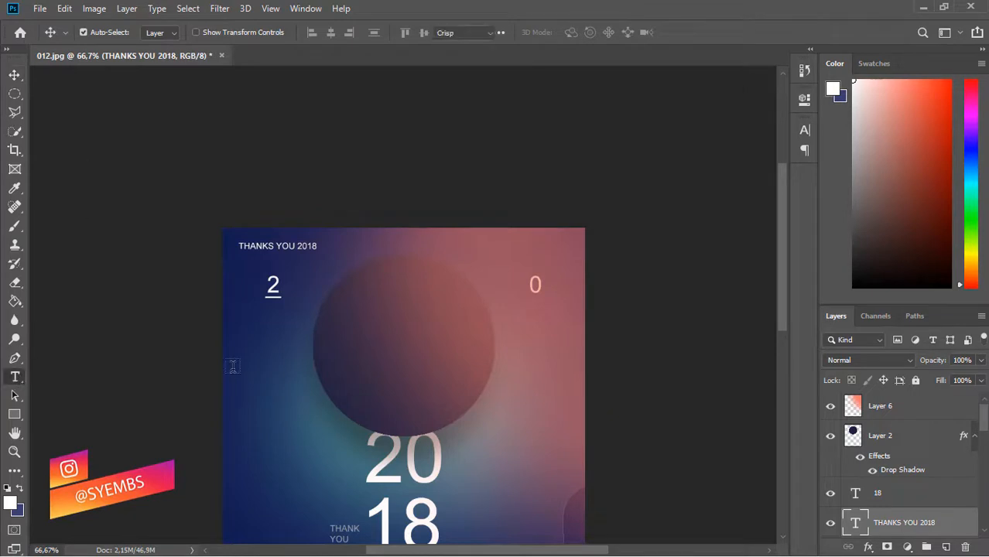
{"action": "left_click", "coordinate": [265, 347]}
{"action": "type", "text": "@ER"}
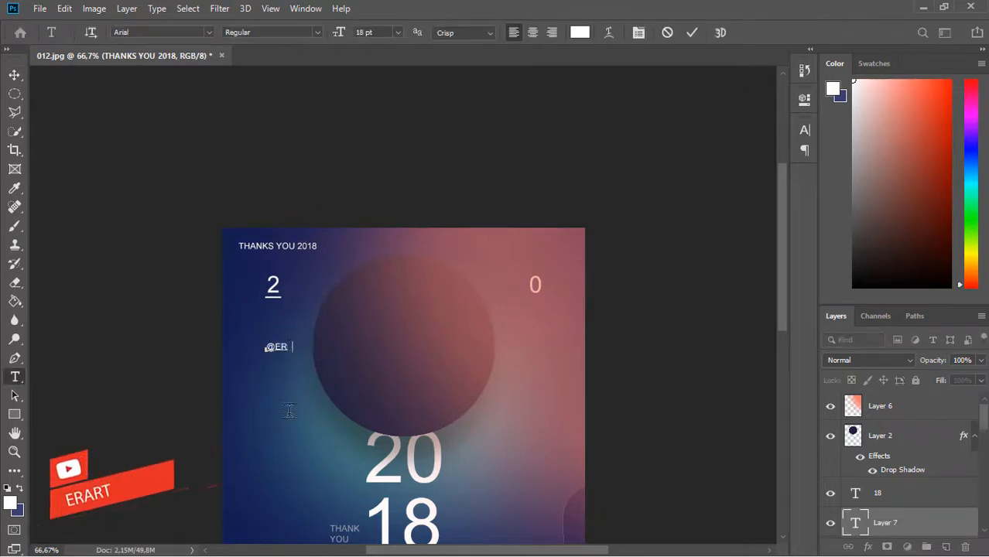
{"action": "type", "text": "ART_ID"}
{"action": "key", "text": "ctrl+a"}
{"action": "left_click", "coordinate": [398, 32]}
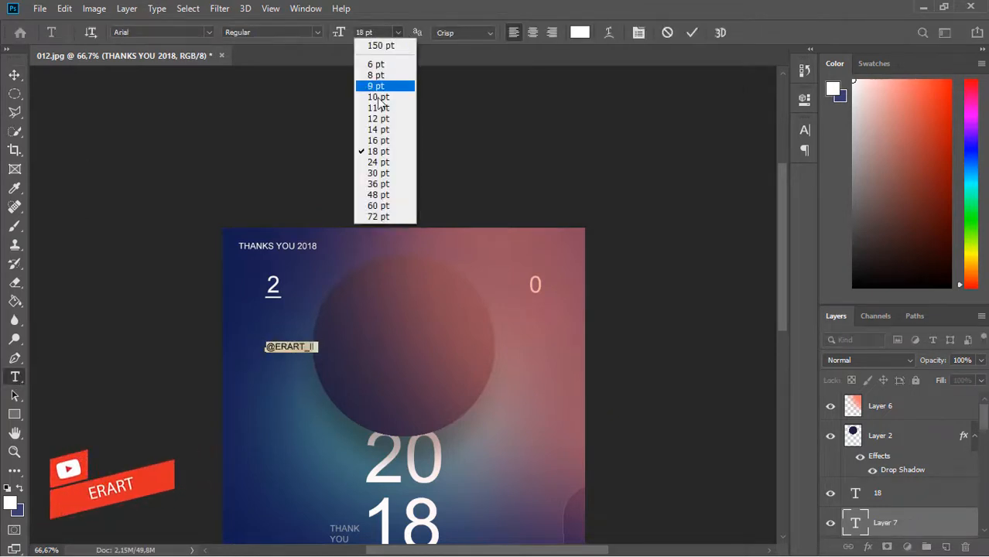
{"action": "left_click", "coordinate": [364, 118]}
{"action": "left_click", "coordinate": [14, 75]}
{"action": "left_click_drag", "start_coordinate": [283, 347], "coordinate": [252, 263]}
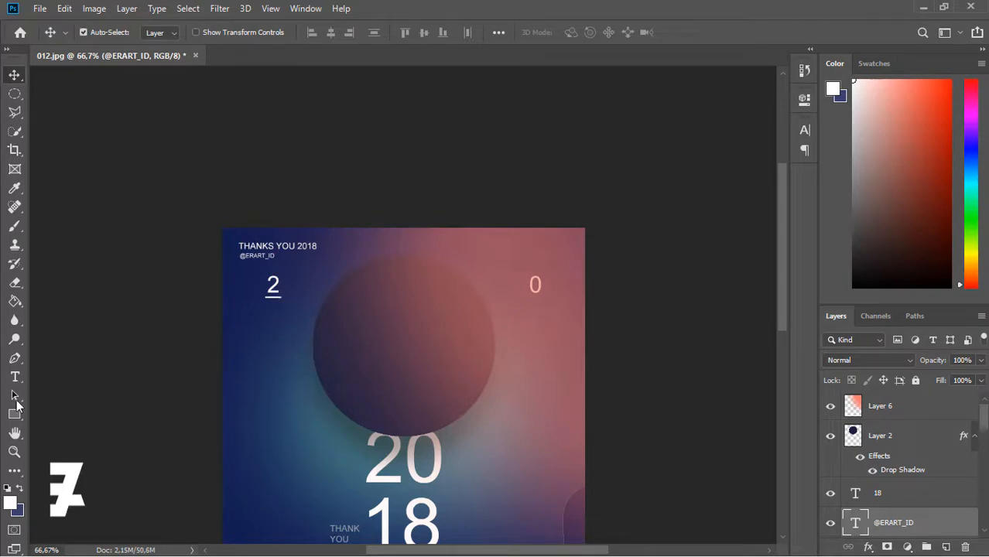
{"action": "left_click", "coordinate": [15, 377]}
- Set the 012 text to 36 pt and drag it into the poster's top-right corner
{"action": "left_click", "coordinate": [303, 426]}
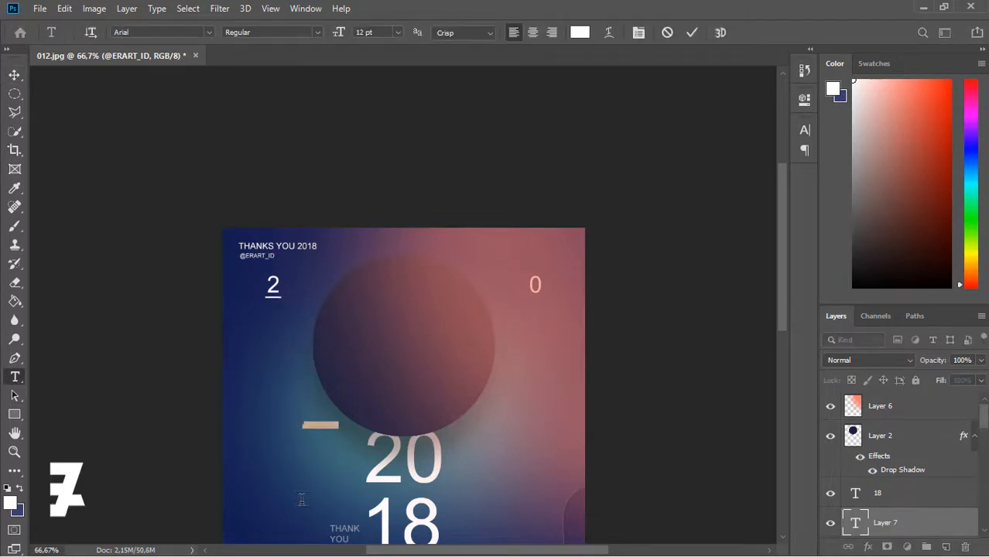
{"action": "left_click", "coordinate": [396, 33]}
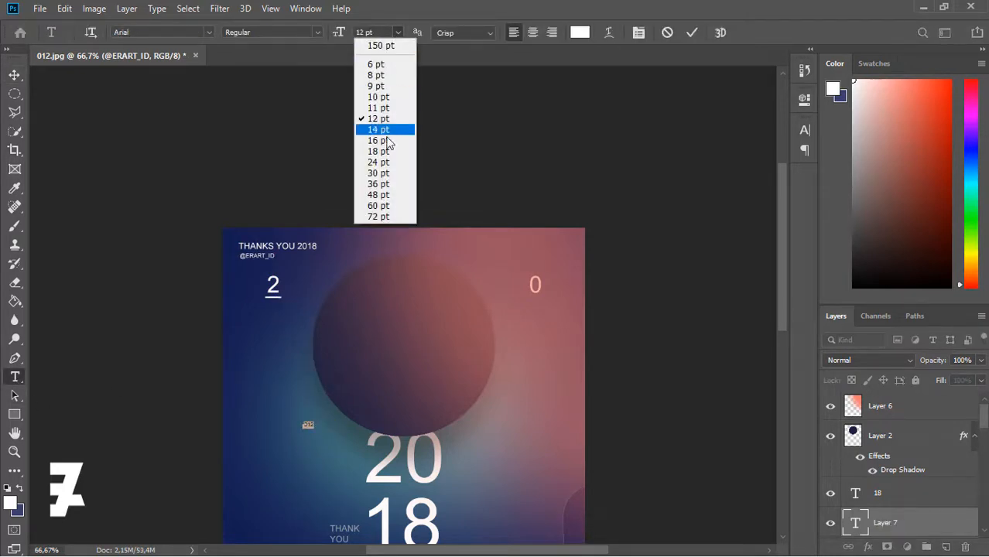
{"action": "left_click", "coordinate": [380, 161]}
{"action": "left_click", "coordinate": [397, 32]}
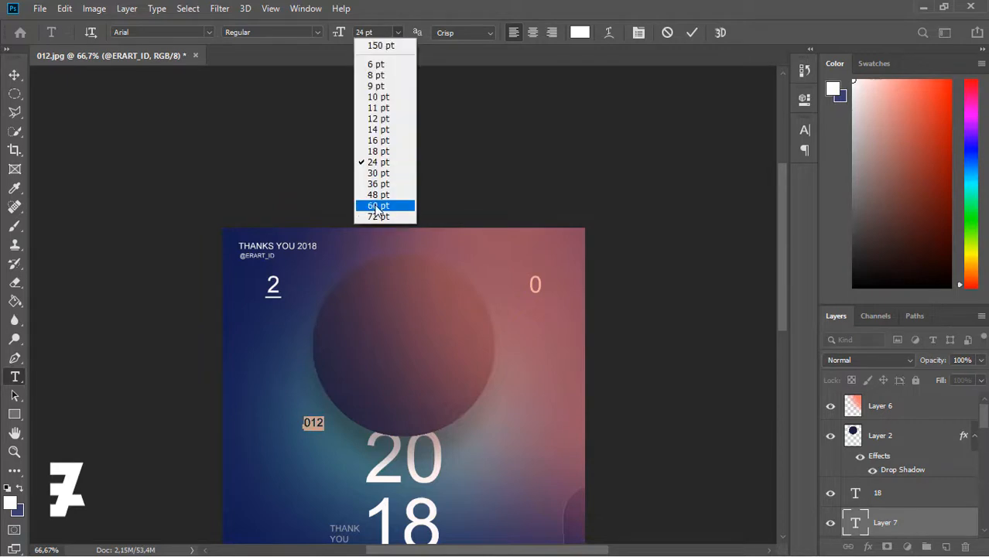
{"action": "left_click", "coordinate": [378, 184]}
{"action": "left_click", "coordinate": [15, 75]}
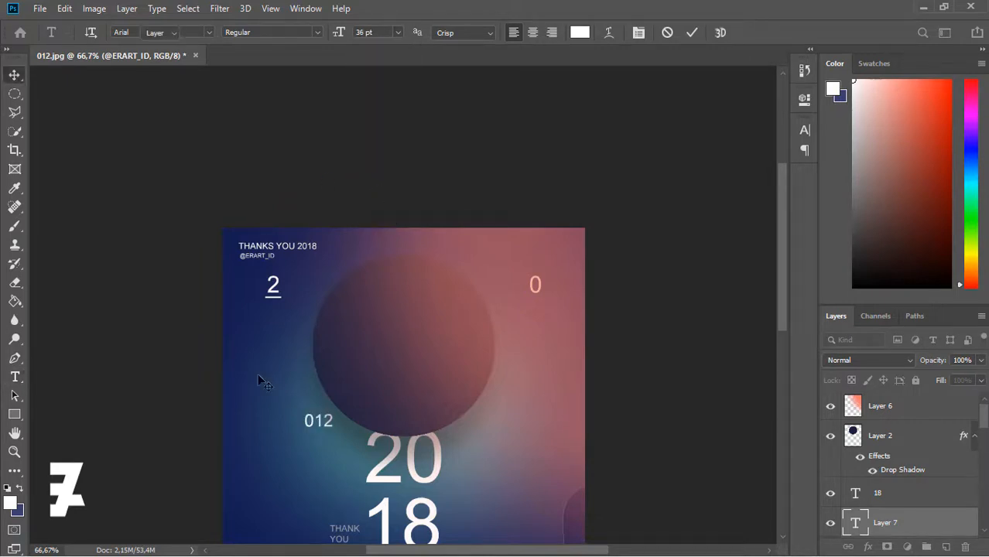
{"action": "left_click_drag", "start_coordinate": [328, 424], "coordinate": [562, 250]}
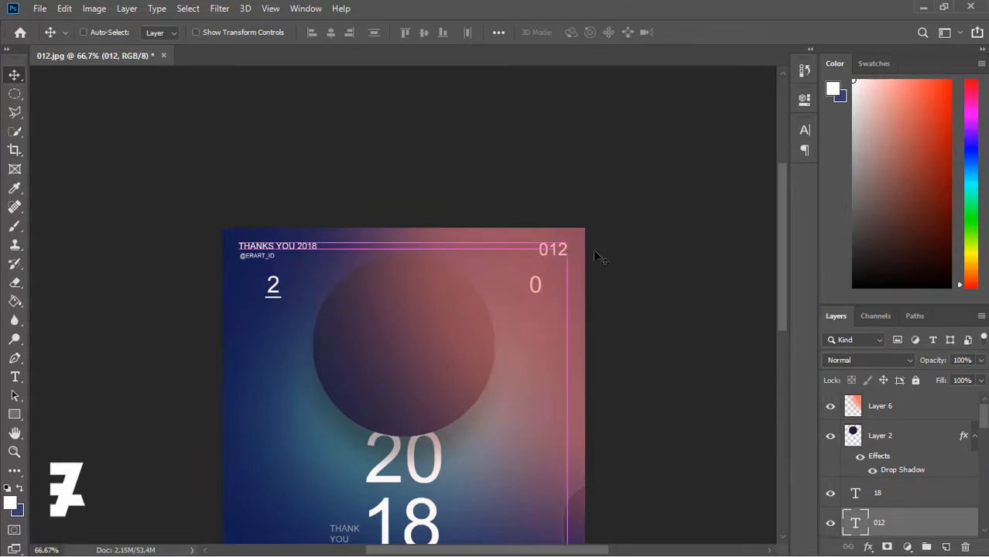
{"action": "left_click_drag", "start_coordinate": [782, 231], "coordinate": [791, 293]}
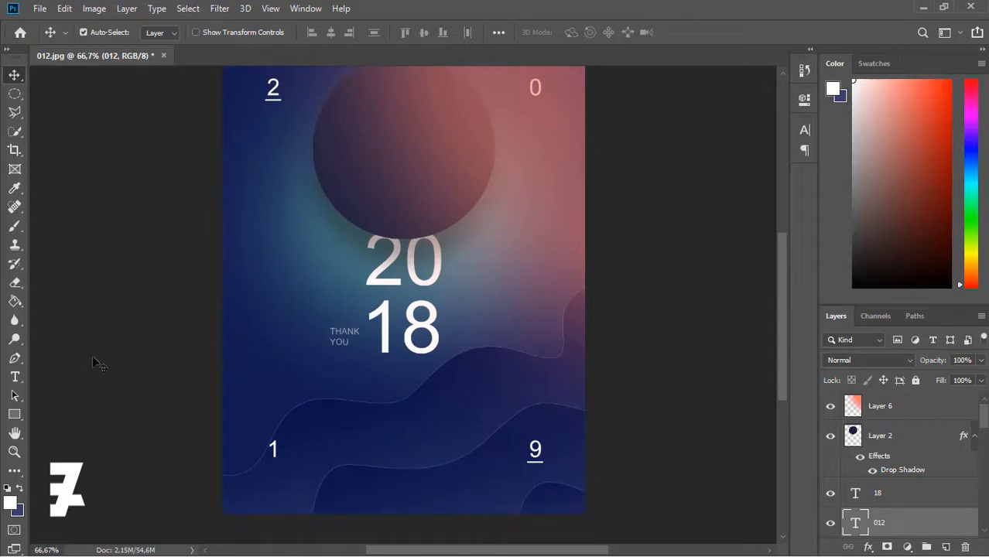
{"action": "left_click", "coordinate": [15, 377]}
- Type the date '29 DECEMBER 19 2018' beside the 18 at a small size
{"action": "left_click", "coordinate": [278, 325]}
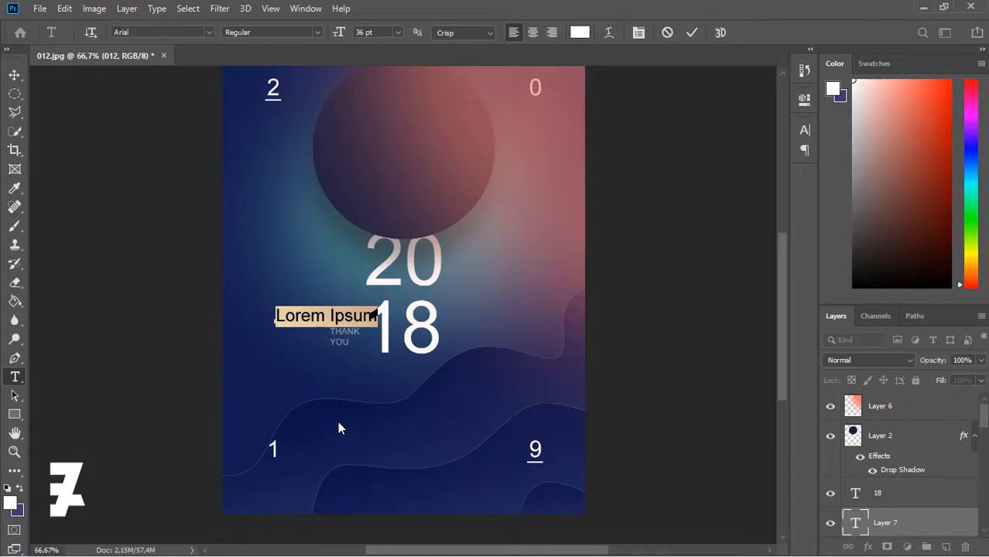
{"action": "type", "text": "29"}
{"action": "type", "text": "DECE"}
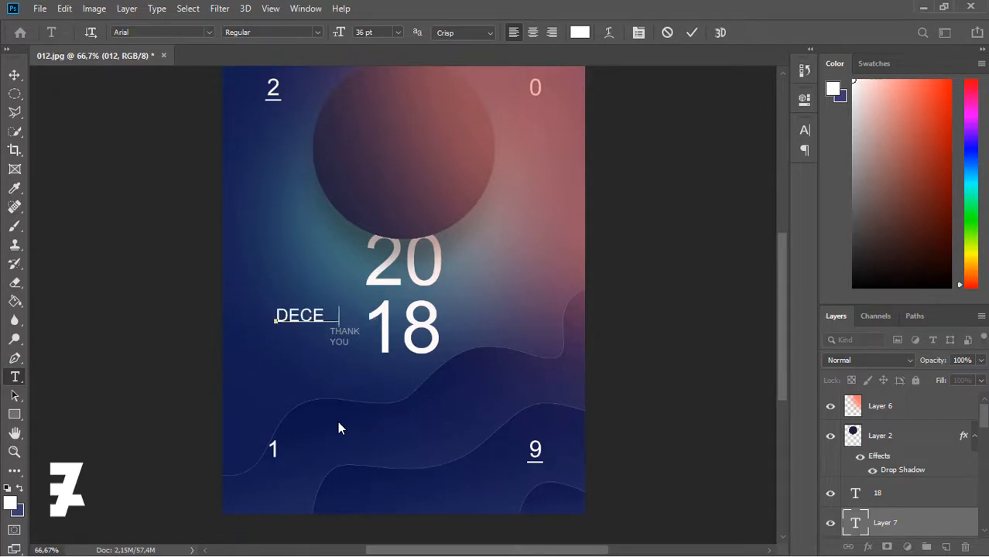
{"action": "type", "text": "MBER 19 2018"}
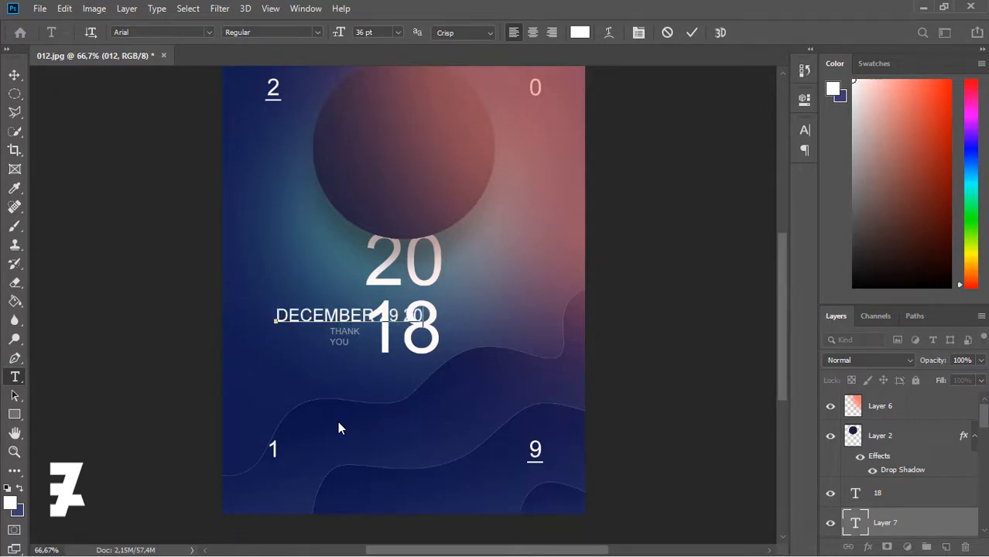
{"action": "key", "text": "ctrl+a"}
{"action": "left_click", "coordinate": [397, 32]}
{"action": "left_click", "coordinate": [380, 97]}
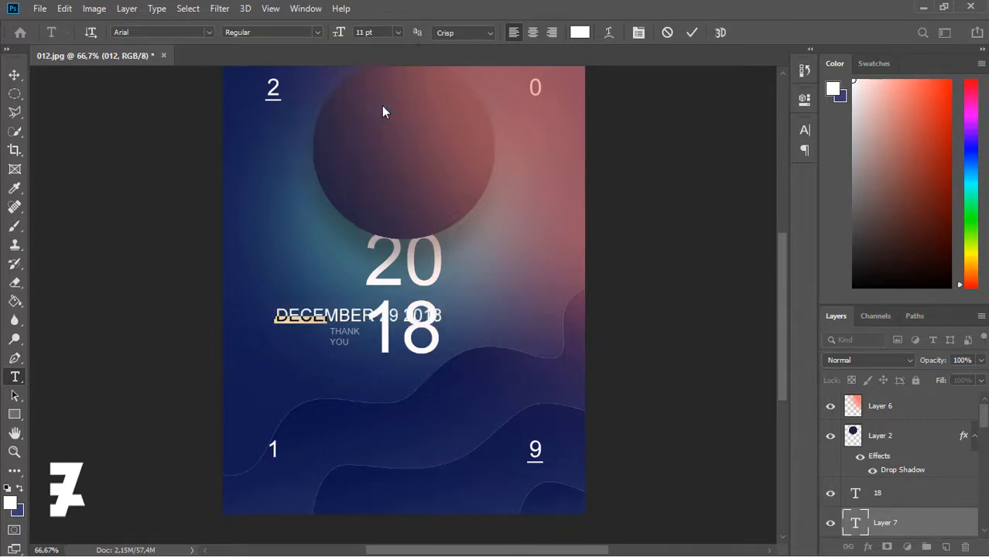
{"action": "left_click", "coordinate": [14, 74]}
- Rotate the date 90° and place it near the left edge, centred vertically
{"action": "left_click", "coordinate": [65, 8]}
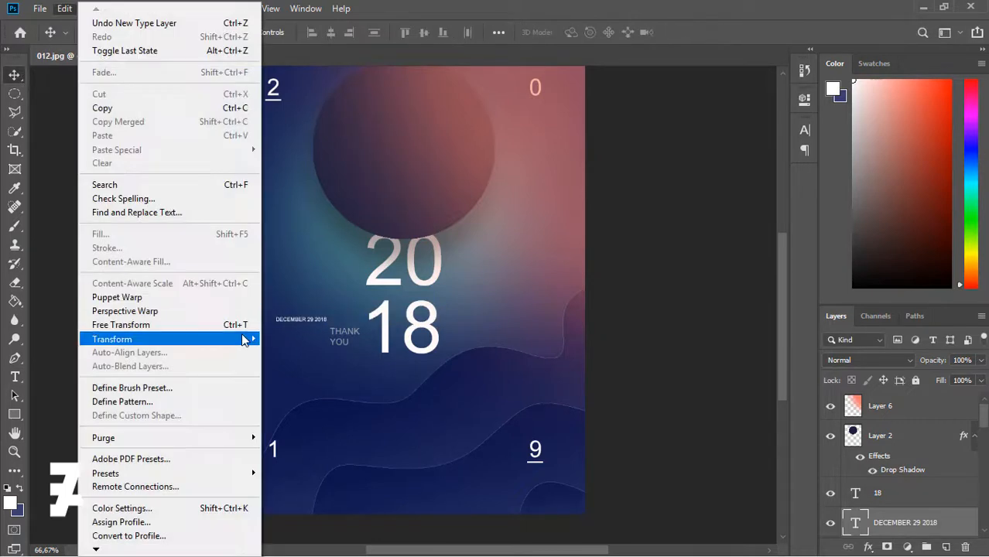
{"action": "mouse_move", "coordinate": [242, 335]}
{"action": "left_click", "coordinate": [290, 373]}
{"action": "left_click_drag", "start_coordinate": [334, 316], "coordinate": [298, 277]}
{"action": "key", "text": "Return"}
{"action": "left_click_drag", "start_coordinate": [302, 313], "coordinate": [245, 251]}
{"action": "key", "text": "ctrl+a"}
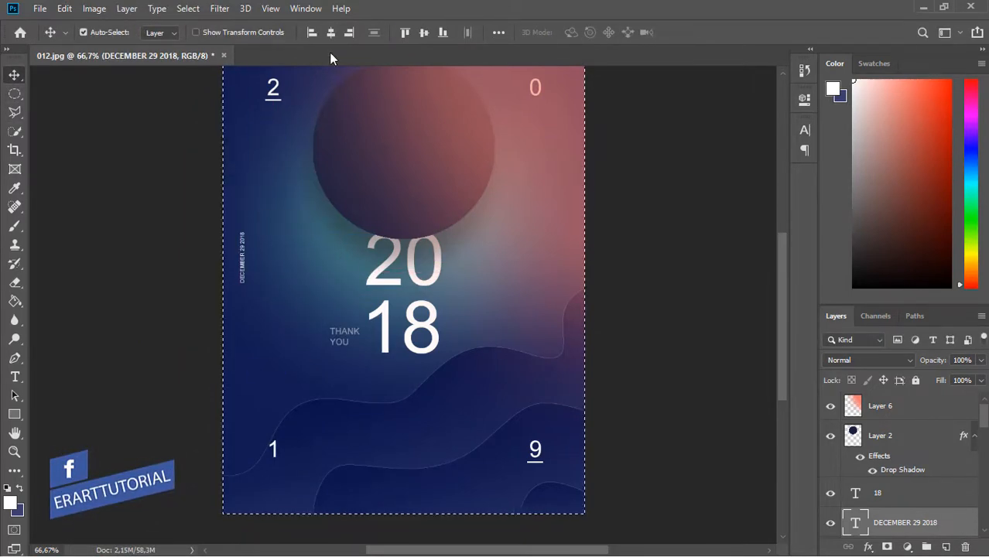
{"action": "left_click", "coordinate": [423, 32]}
{"action": "key", "text": "ctrl+d"}
- Type MAKE A POSTER EVERY DAY above the bottom-left digit
{"action": "key", "text": "t"}
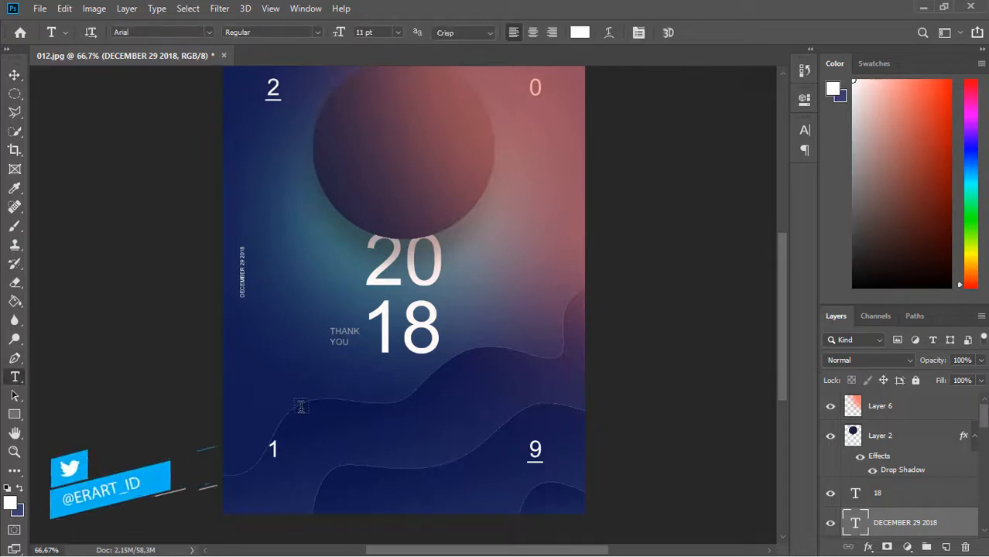
{"action": "left_click", "coordinate": [288, 380]}
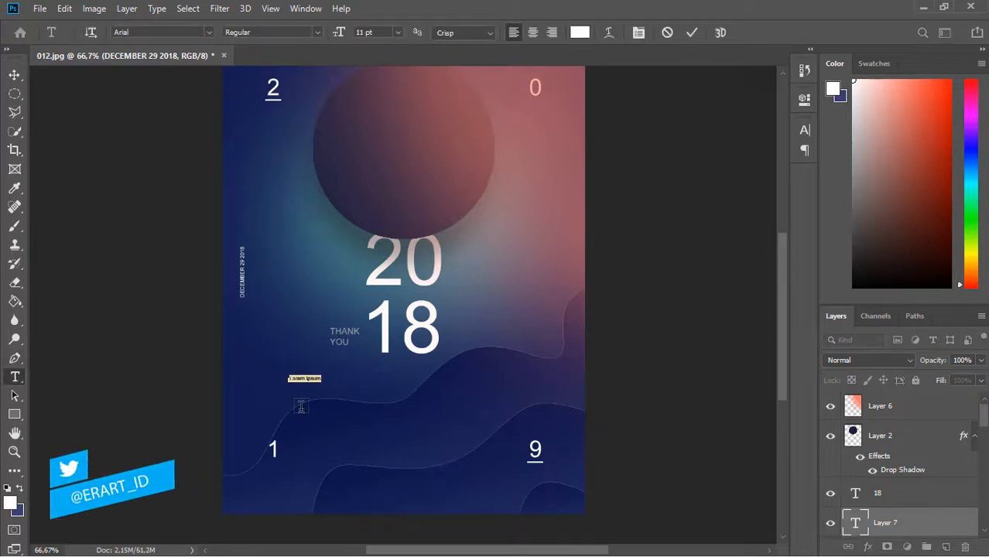
{"action": "type", "text": "MAKE"}
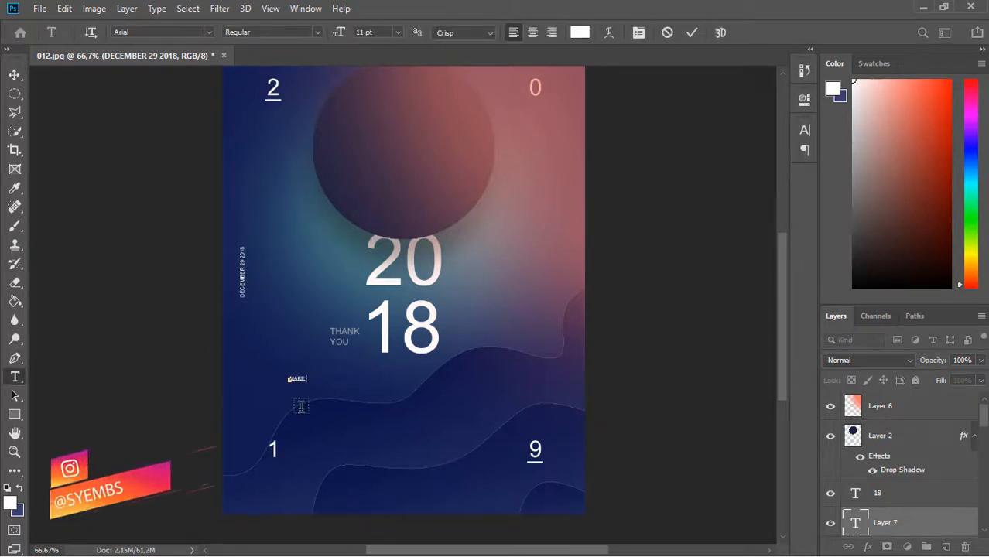
{"action": "type", "text": " A POSTER EVERY DAY"}
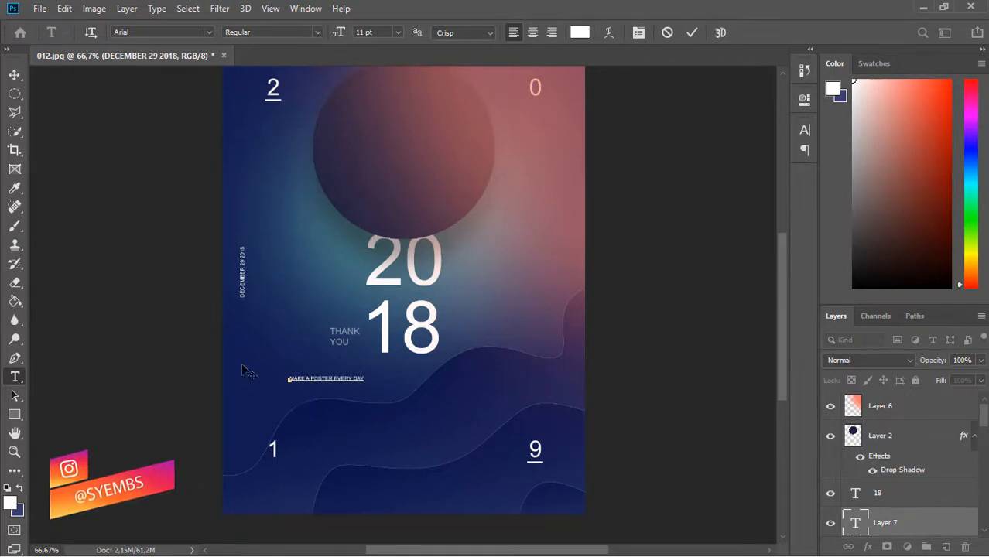
{"action": "left_click", "coordinate": [15, 75]}
- Rotate MAKE A POSTER EVERY DAY 90° and centre it vertically on the right edge
{"action": "left_click", "coordinate": [64, 7]}
{"action": "mouse_move", "coordinate": [248, 339]}
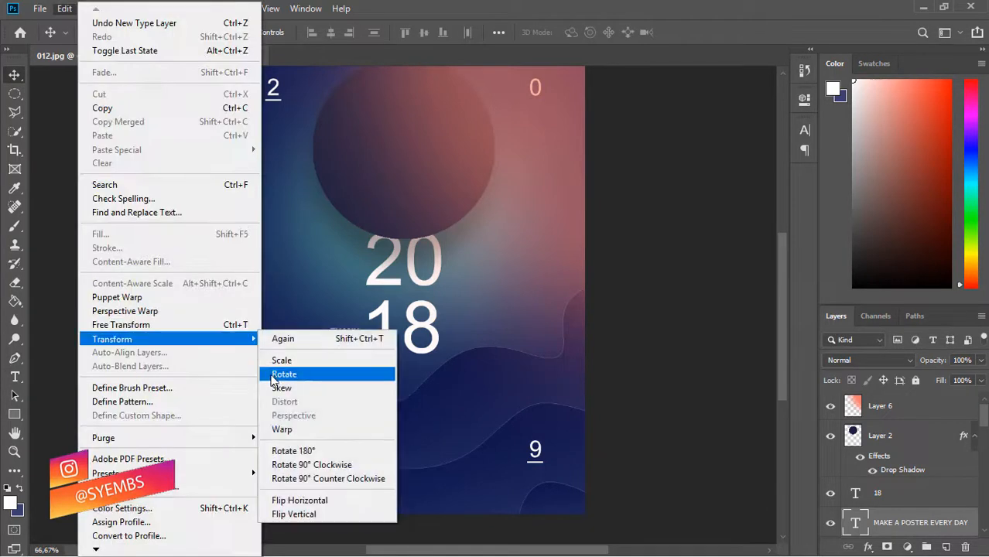
{"action": "left_click", "coordinate": [284, 375]}
{"action": "left_click_drag", "start_coordinate": [414, 380], "coordinate": [331, 405]}
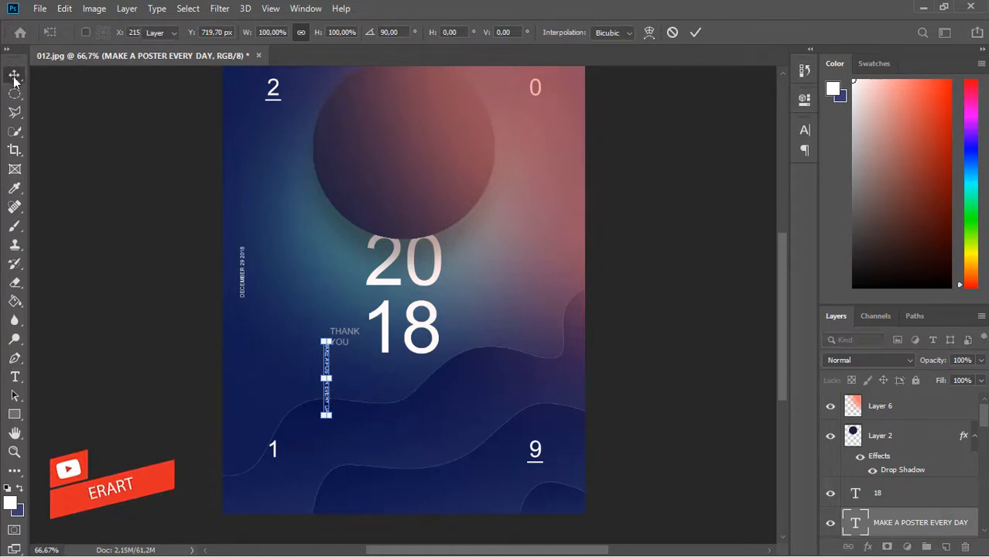
{"action": "key", "text": "Return"}
{"action": "left_click_drag", "start_coordinate": [326, 372], "coordinate": [573, 256]}
{"action": "key", "text": "ctrl+a"}
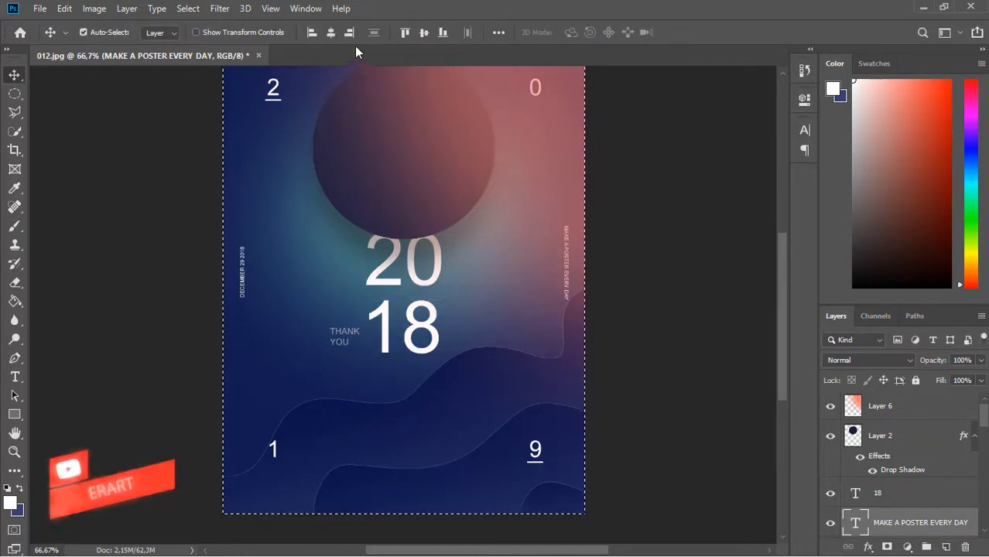
{"action": "left_click", "coordinate": [424, 32]}
{"action": "key", "text": "ctrl+d"}
{"action": "left_click", "coordinate": [15, 377]}
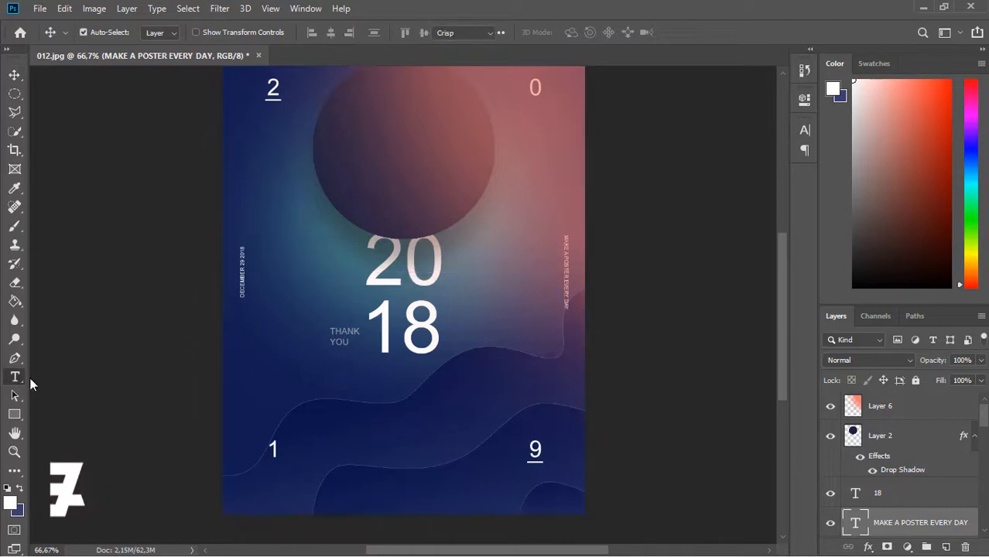
- Type the designer's credit line near the poster bottom and set it to 14 pt
{"action": "left_click", "coordinate": [365, 489]}
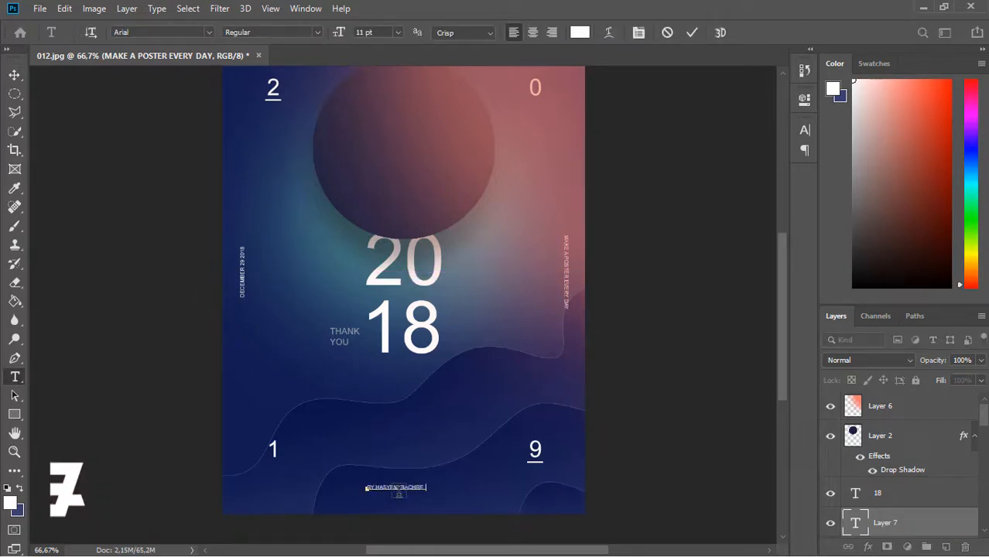
{"action": "key", "text": "ctrl+a"}
{"action": "left_click", "coordinate": [398, 32]}
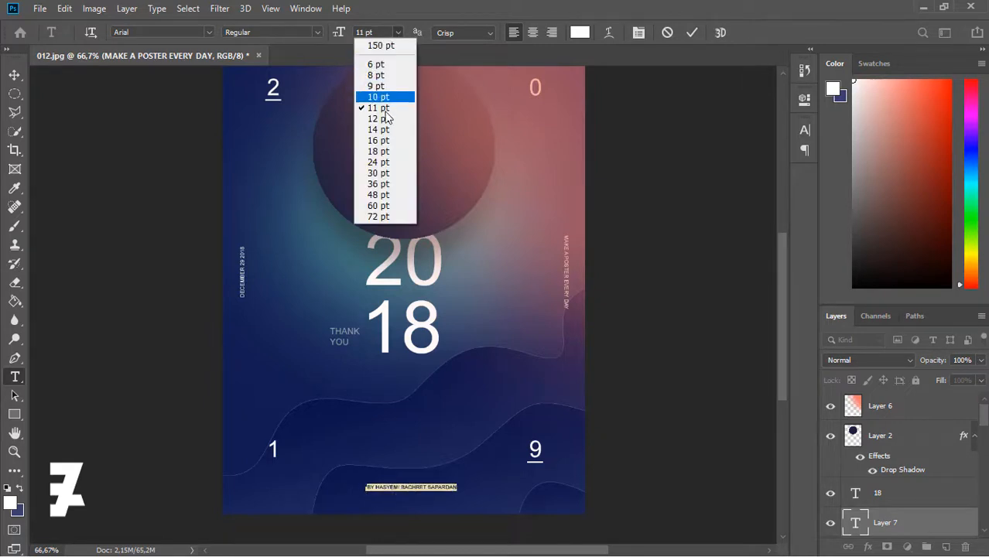
{"action": "left_click", "coordinate": [381, 126]}
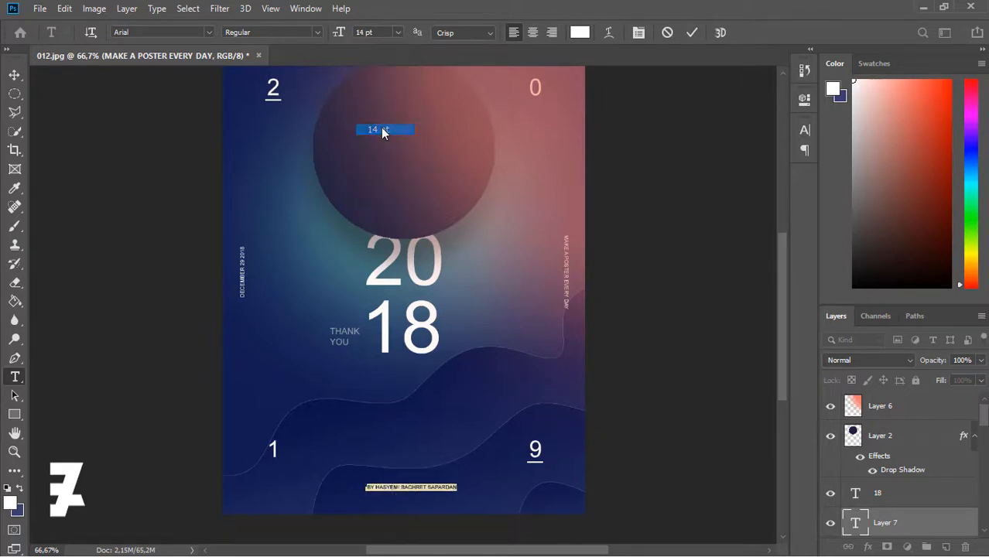
{"action": "left_click", "coordinate": [16, 75]}
- Centre the credit line horizontally on the canvas and nudge it slightly down
{"action": "key", "text": "ctrl+a"}
{"action": "left_click", "coordinate": [330, 33]}
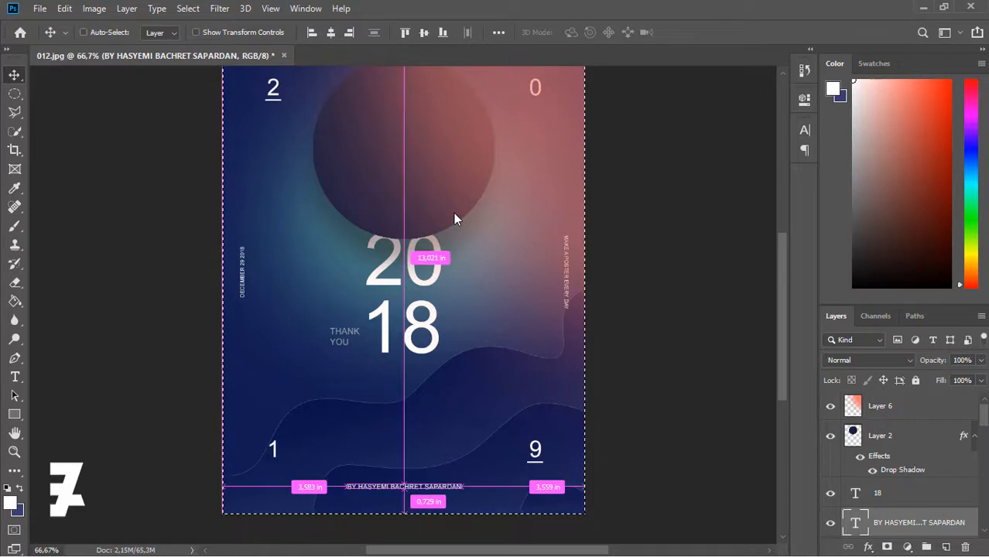
{"action": "key", "text": "ctrl+d"}
{"action": "key", "text": "Down"}
{"action": "key", "text": "Down"}
{"action": "key", "text": "Down"}
{"action": "key", "text": "Down"}
{"action": "key", "text": "Down"}
{"action": "key", "text": "ctrl+minus"}
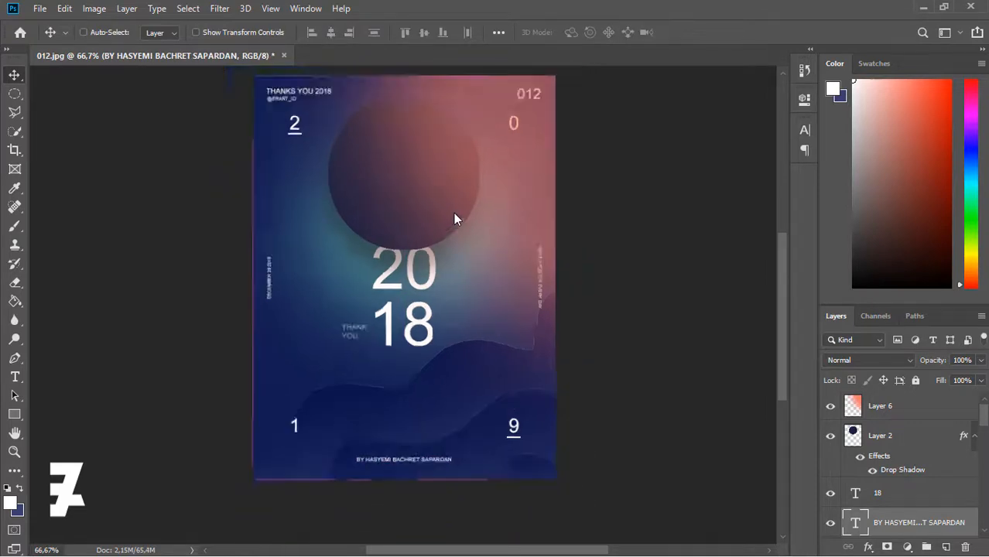
{"action": "key", "text": "ctrl+minus"}
{"action": "key", "text": "ctrl+plus"}
{"action": "left_click", "coordinate": [852, 436]}
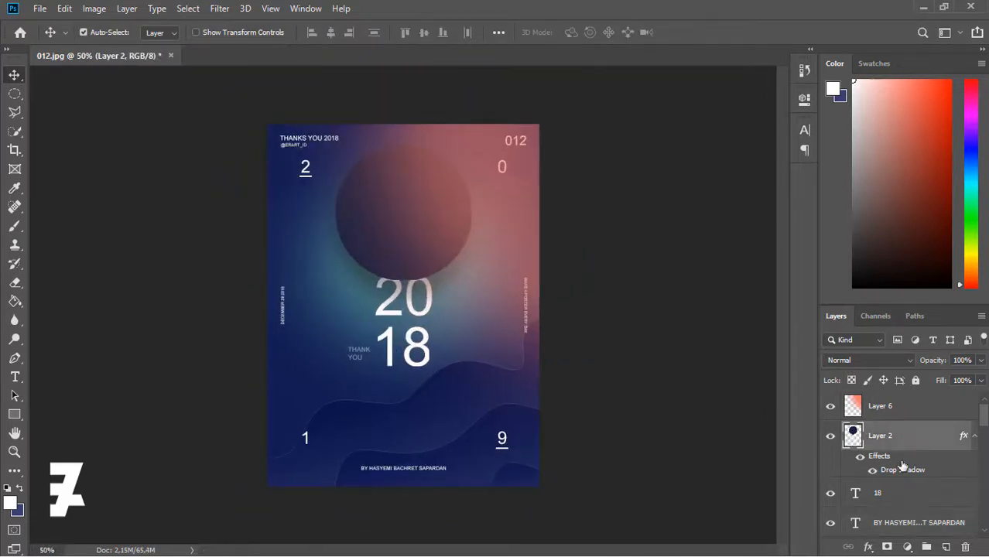
- On a new layer, fill a circle over the poster's left edge with dark blue 292540
{"action": "left_click", "coordinate": [13, 93]}
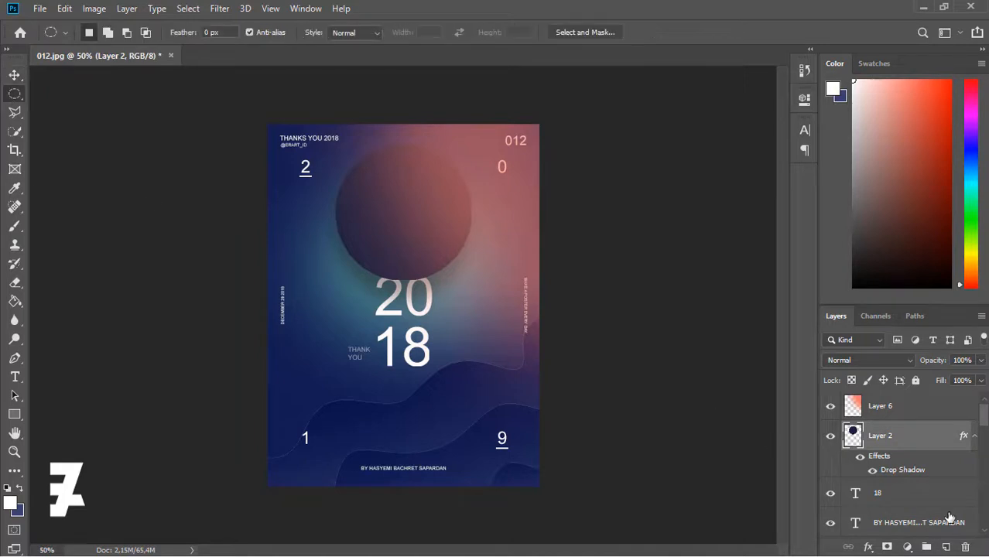
{"action": "left_click", "coordinate": [946, 546]}
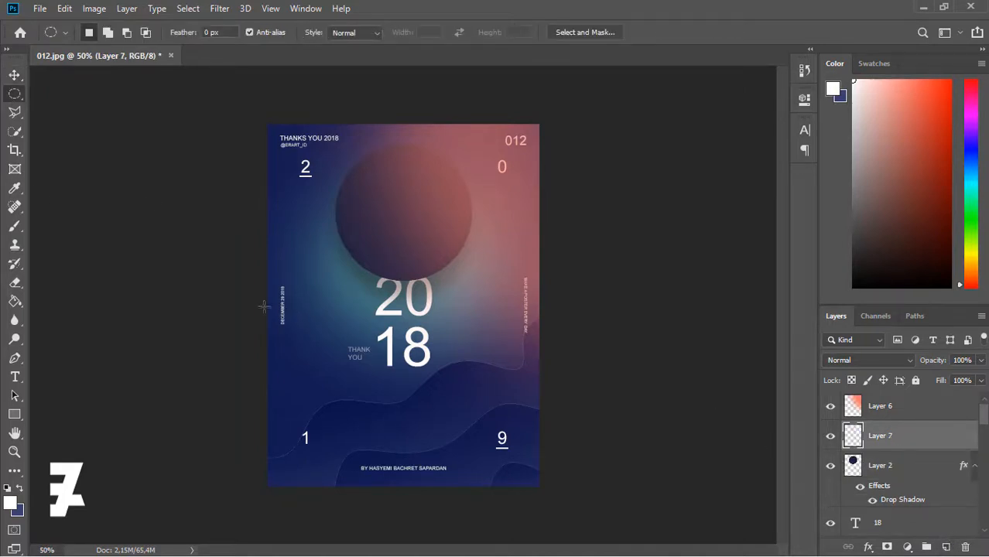
{"action": "mouse_move", "coordinate": [245, 281]}
{"action": "left_mouse_down"}
{"action": "mouse_move", "coordinate": [336, 339]}
{"action": "mouse_move", "coordinate": [329, 345]}
{"action": "mouse_move", "coordinate": [335, 336]}
{"action": "left_mouse_up"}
{"action": "left_click", "coordinate": [14, 302]}
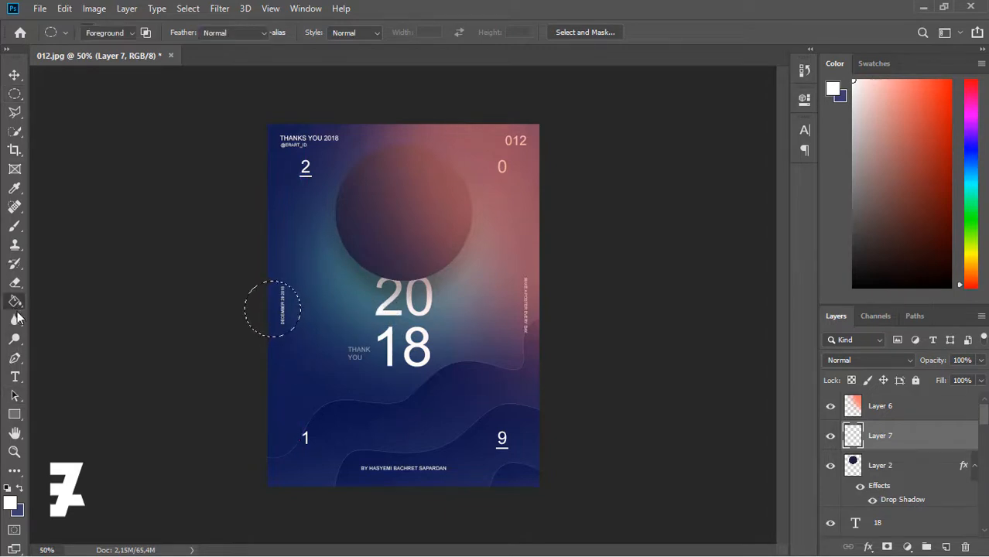
{"action": "left_click", "coordinate": [10, 502]}
{"action": "left_click", "coordinate": [349, 244]}
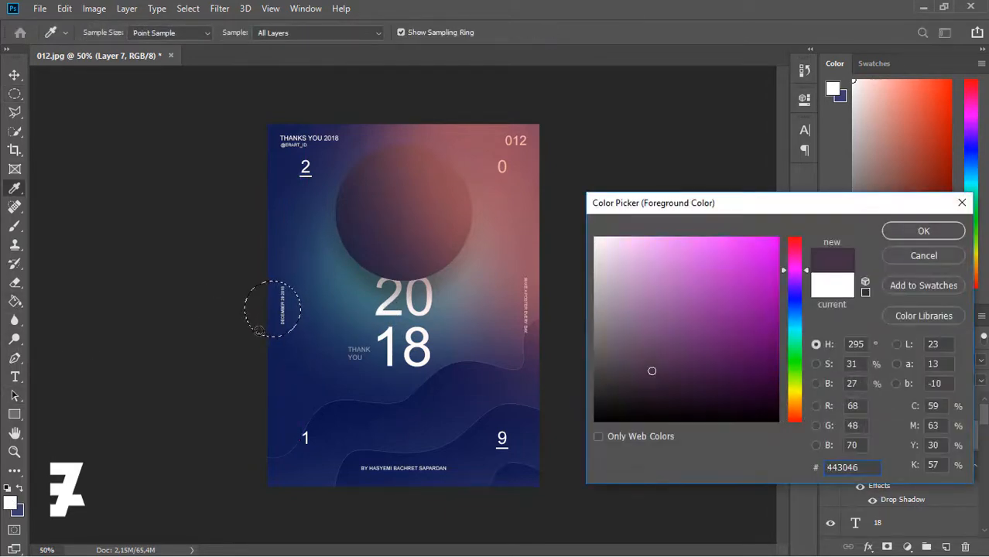
{"action": "left_click", "coordinate": [359, 221]}
{"action": "left_click", "coordinate": [345, 221]}
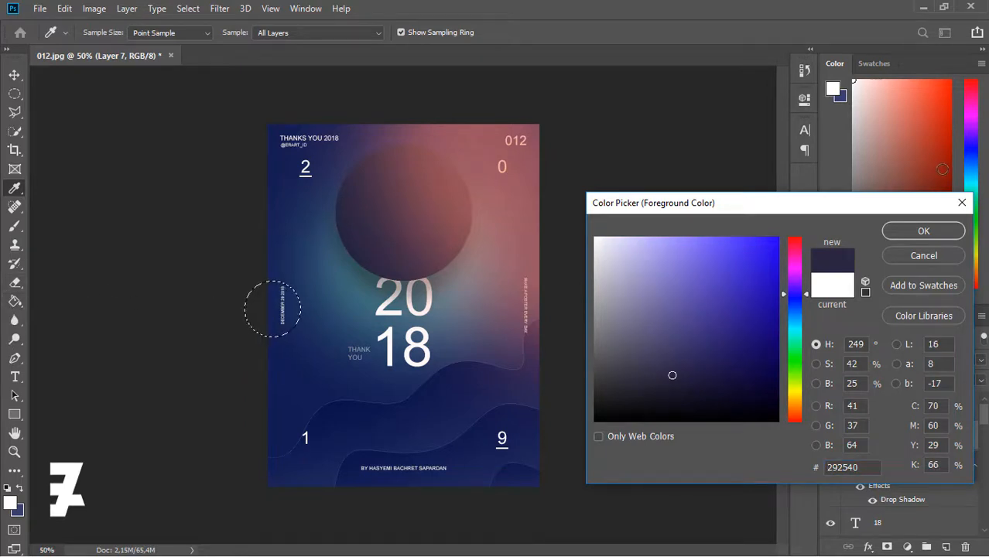
{"action": "left_click", "coordinate": [924, 230]}
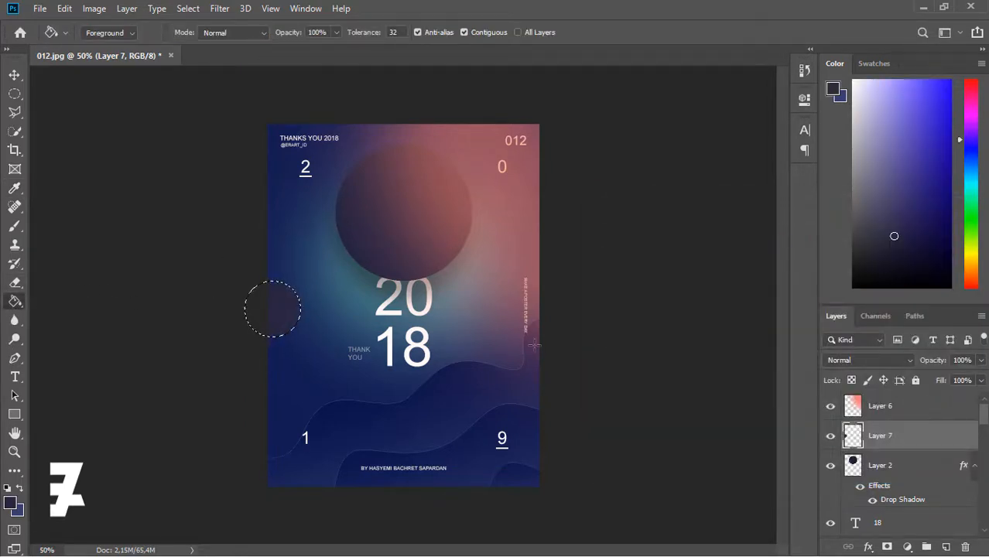
{"action": "key", "text": "ctrl+d"}
- Move the text layers from THANKS YOU 2018 through 012 higher in the layer stack
{"action": "scroll", "coordinate": [979, 445], "scroll_direction": "down", "scroll_amount": 5}
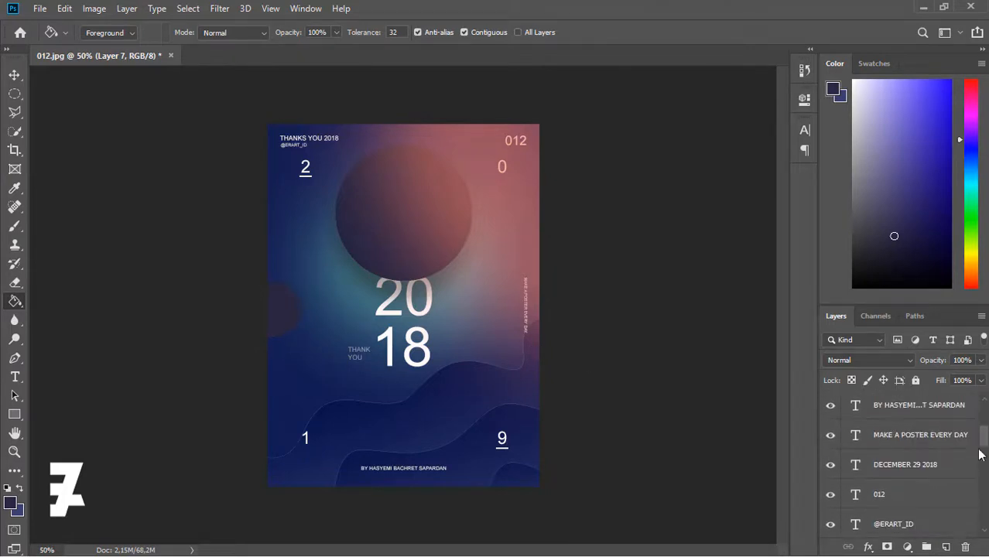
{"action": "left_click_drag", "start_coordinate": [979, 450], "coordinate": [978, 434]}
{"action": "left_click", "coordinate": [945, 477]}
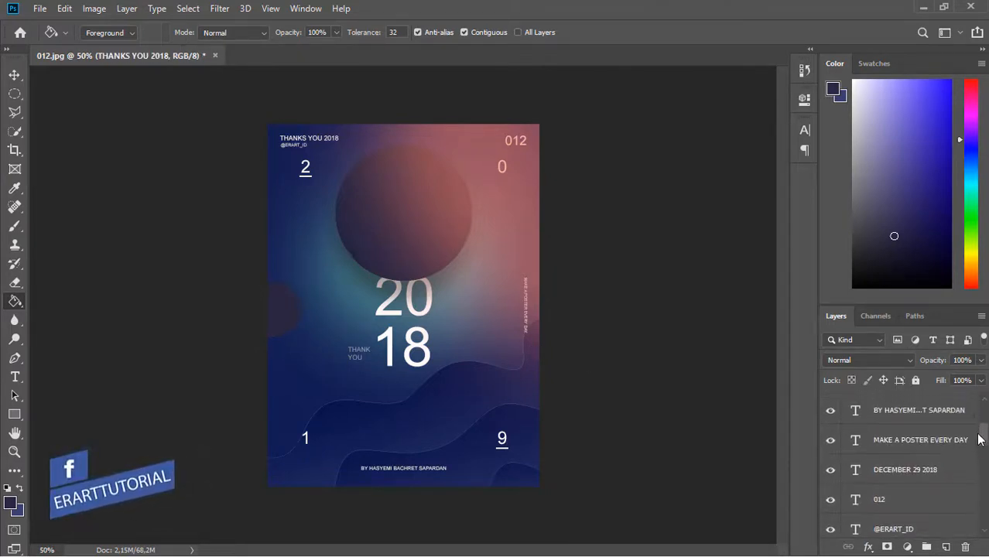
{"action": "scroll", "coordinate": [980, 439], "scroll_direction": "up", "scroll_amount": 1}
{"action": "left_click", "coordinate": [966, 430], "text": "shift"}
{"action": "left_click_drag", "start_coordinate": [858, 436], "coordinate": [863, 405]}
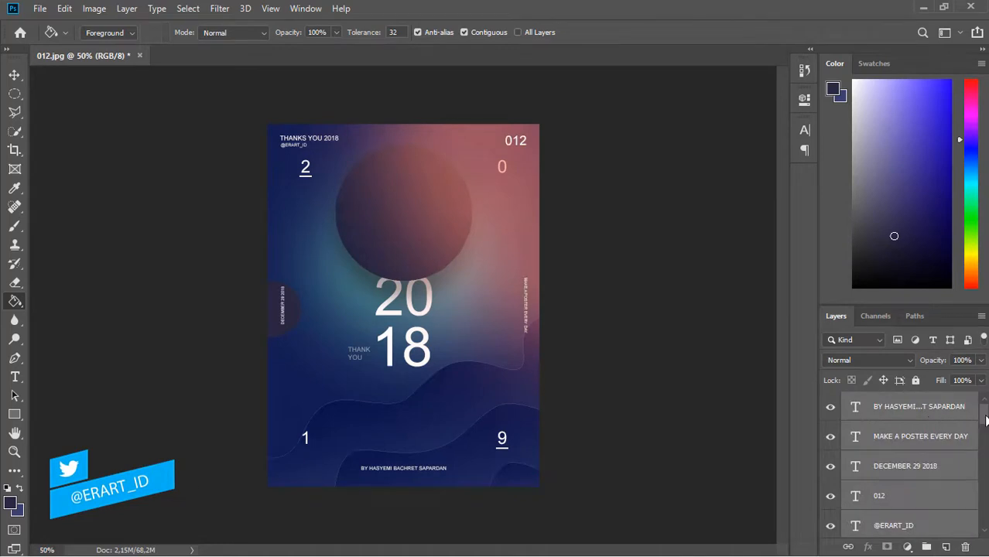
{"action": "scroll", "coordinate": [986, 420], "scroll_direction": "down", "scroll_amount": 5}
- Copy Layer 2's drop shadow style and paste it onto Layer 7
{"action": "right_click", "coordinate": [922, 449]}
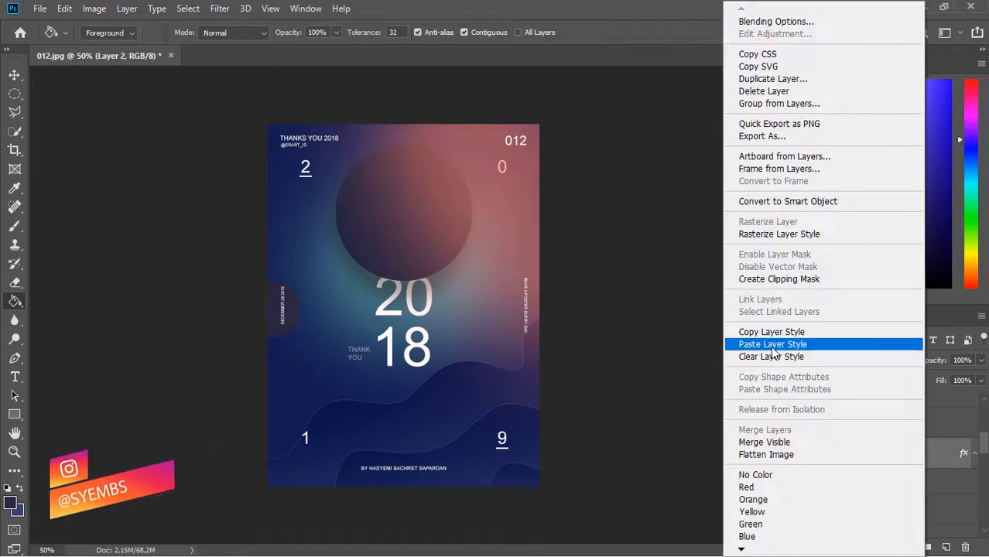
{"action": "left_click", "coordinate": [773, 332]}
{"action": "right_click", "coordinate": [946, 418]}
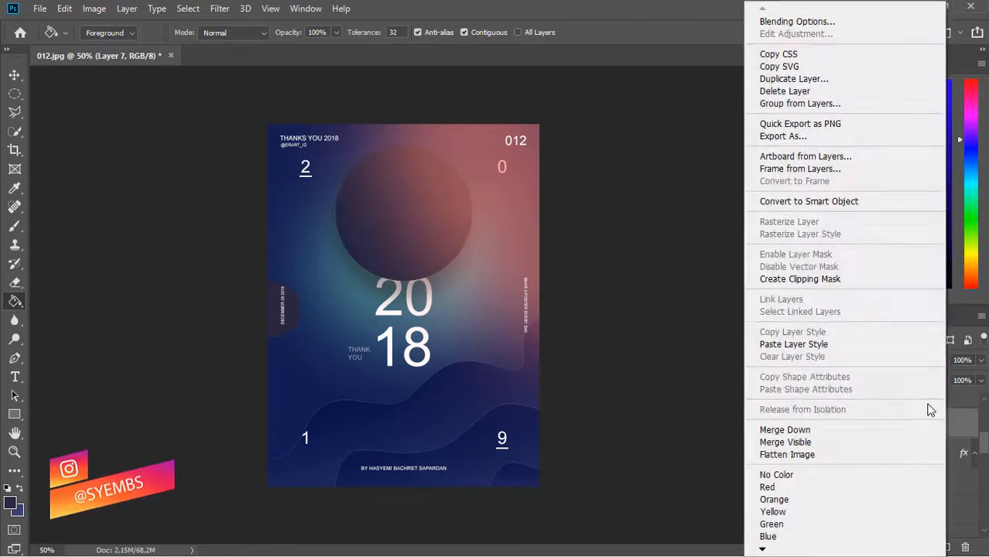
{"action": "left_click", "coordinate": [825, 344]}
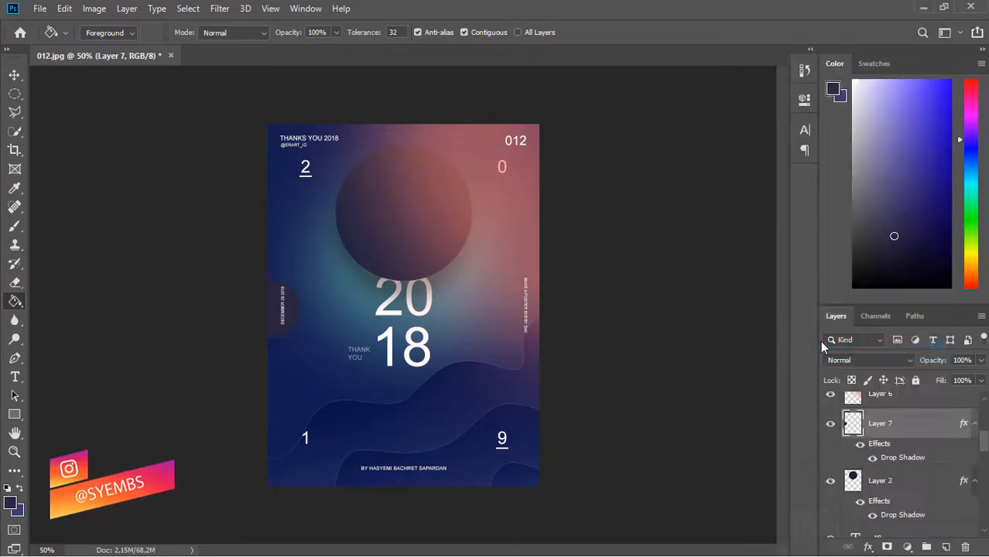
- Set Layer 7's drop shadow distance to 40 and add an empty Layer 8 above
{"action": "double_click", "coordinate": [939, 422]}
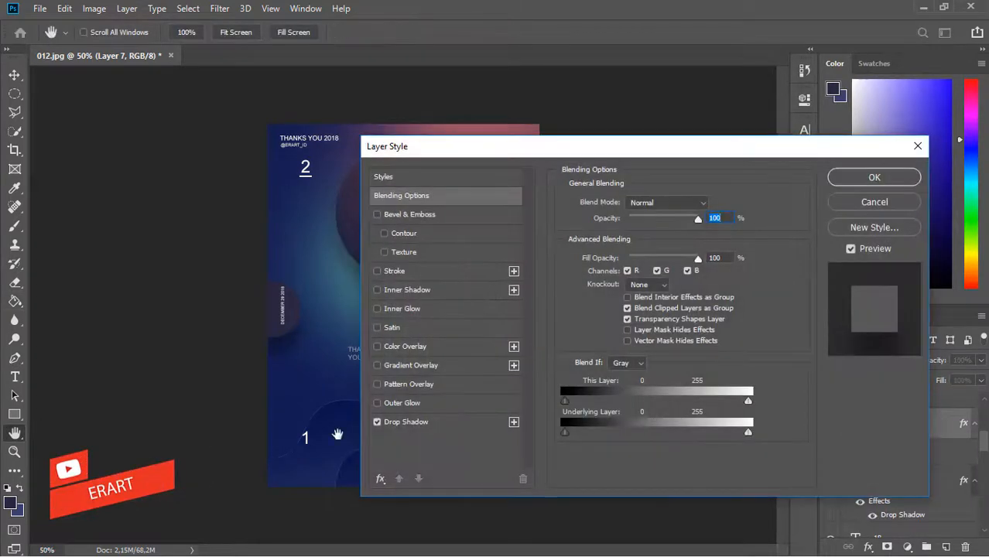
{"action": "left_click", "coordinate": [396, 424]}
{"action": "mouse_move", "coordinate": [294, 323]}
{"action": "left_mouse_down"}
{"action": "mouse_move", "coordinate": [296, 313]}
{"action": "mouse_move", "coordinate": [295, 322]}
{"action": "left_mouse_up"}
{"action": "left_click_drag", "start_coordinate": [471, 141], "coordinate": [606, 131]}
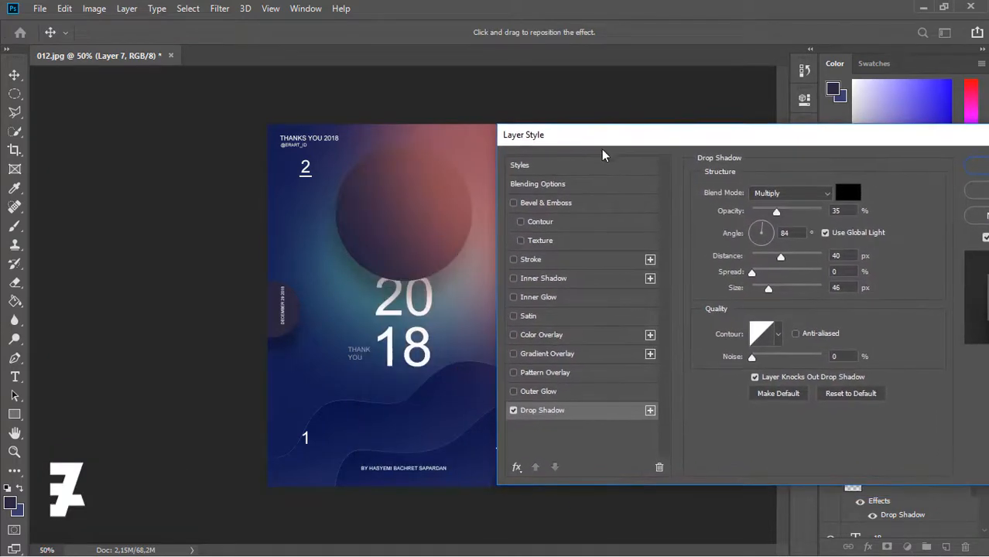
{"action": "left_click", "coordinate": [915, 181]}
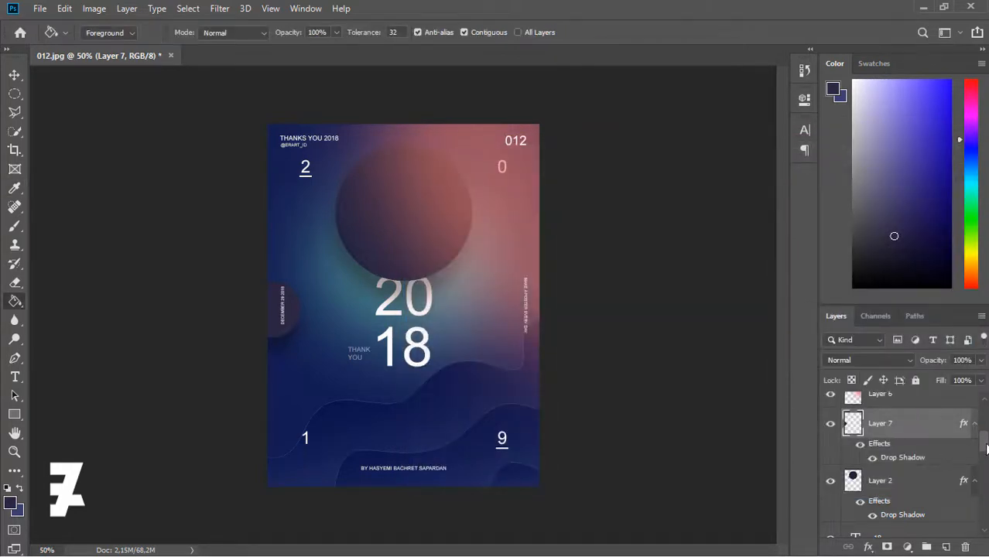
{"action": "scroll", "coordinate": [986, 449], "scroll_direction": "up", "scroll_amount": 2}
{"action": "left_click", "coordinate": [946, 548]}
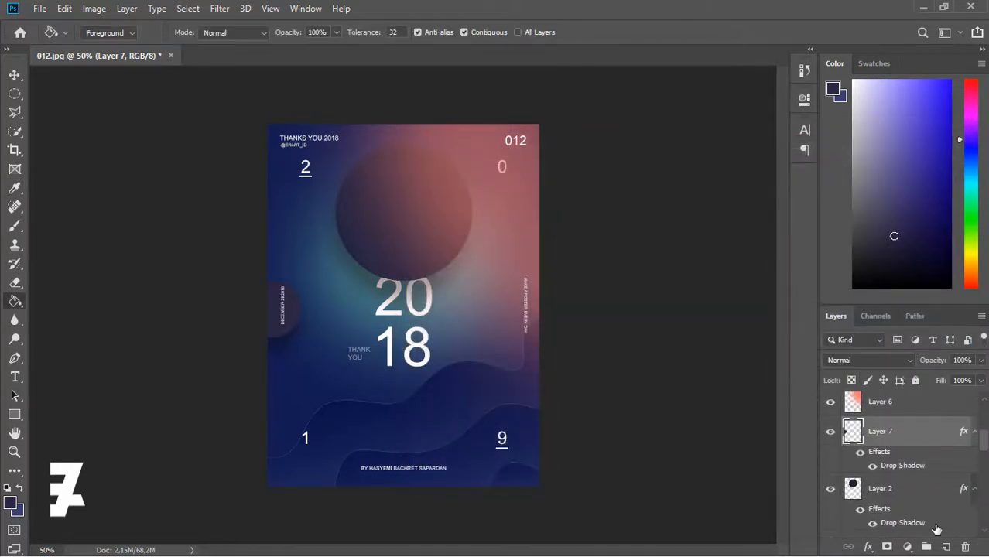
- Set a small brush with white #ffffff foreground and dot stars across the sky on Layer 8
{"action": "left_click", "coordinate": [16, 227]}
{"action": "left_click", "coordinate": [105, 32]}
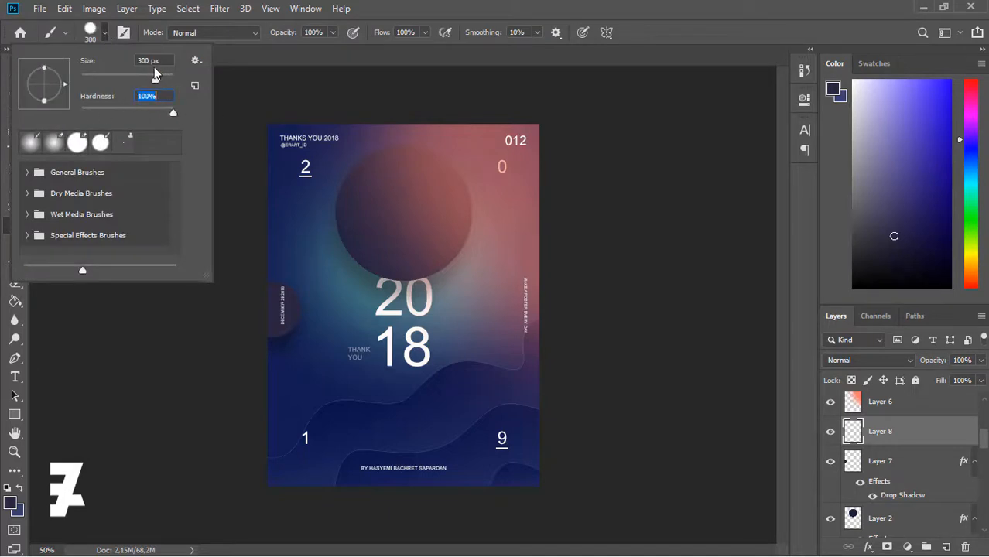
{"action": "left_click_drag", "start_coordinate": [155, 74], "coordinate": [95, 77]}
{"action": "left_click", "coordinate": [285, 213]}
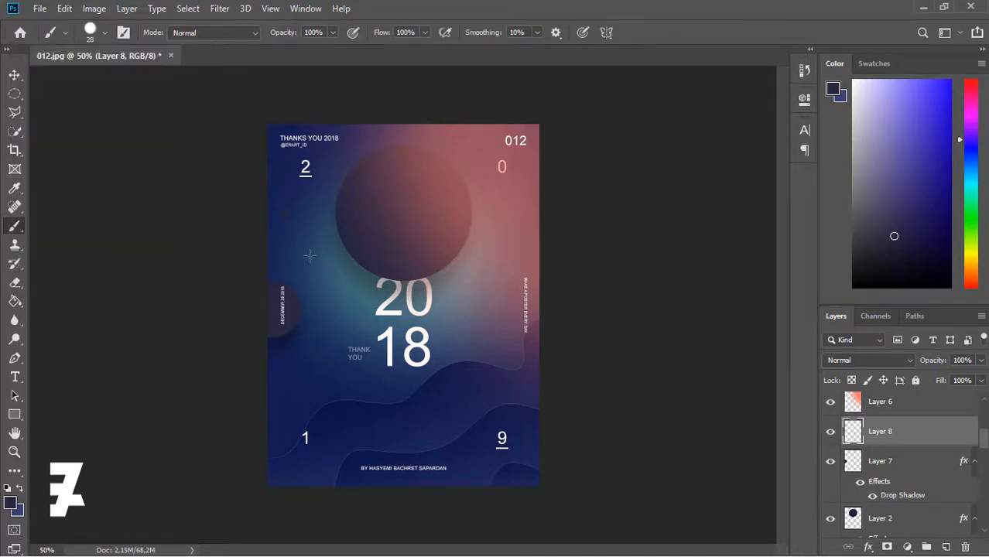
{"action": "left_click", "coordinate": [9, 501]}
{"action": "type", "text": "ffffff"}
{"action": "key", "text": "Return"}
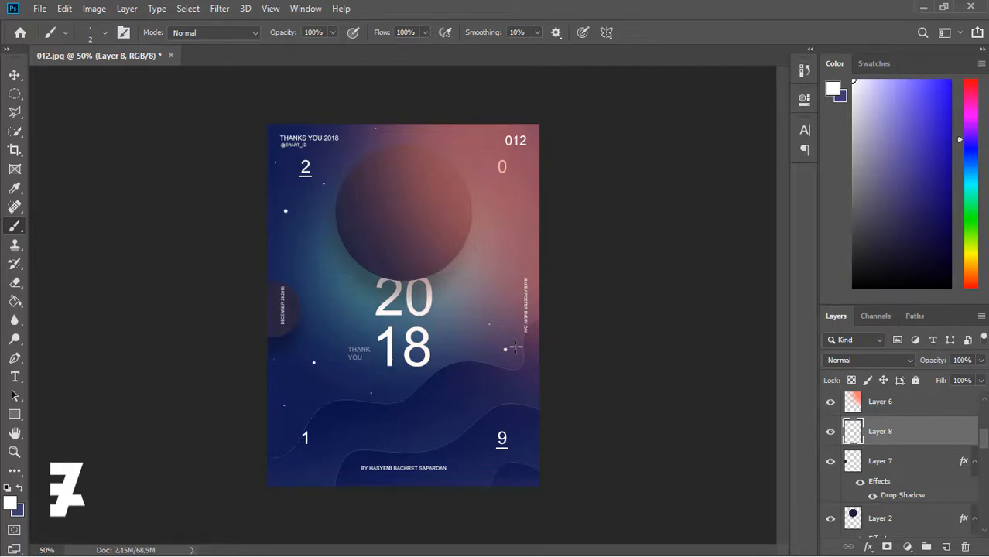
{"action": "scroll", "coordinate": [515, 348], "scroll_direction": "up", "scroll_amount": 2}
{"action": "scroll", "coordinate": [518, 325], "scroll_direction": "down", "scroll_amount": 1}
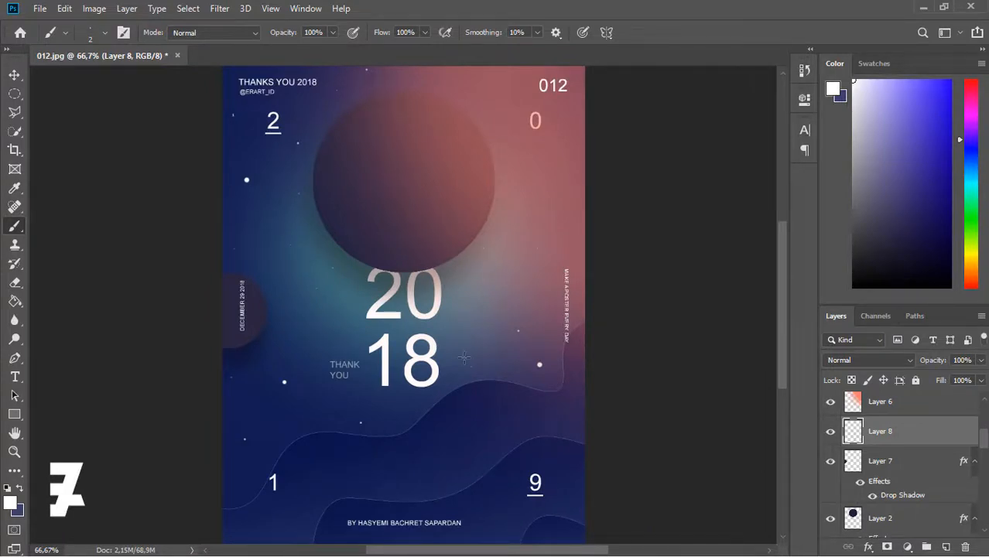
{"action": "scroll", "coordinate": [464, 357], "scroll_direction": "down", "scroll_amount": 1}
{"action": "scroll", "coordinate": [481, 358], "scroll_direction": "down", "scroll_amount": 2}
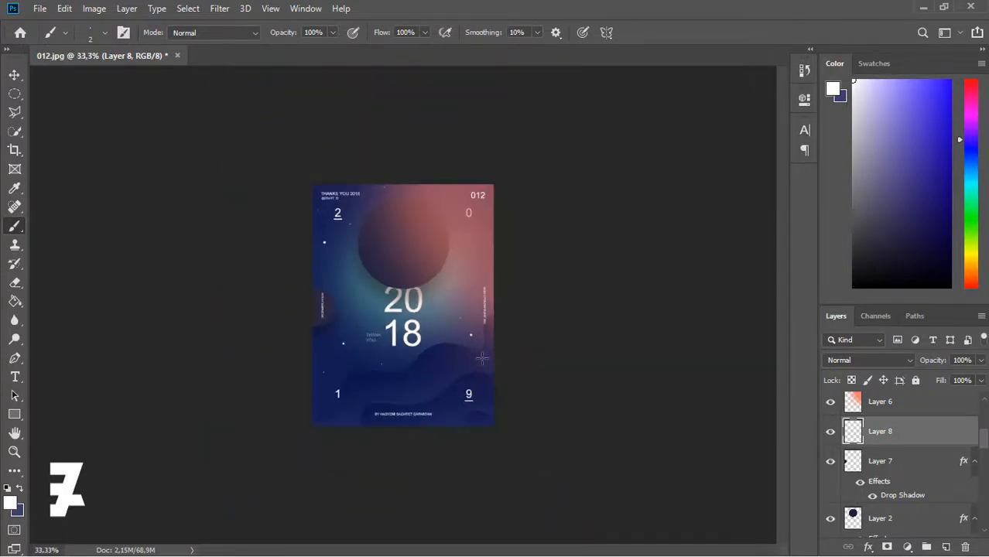
{"action": "left_click", "coordinate": [15, 75]}
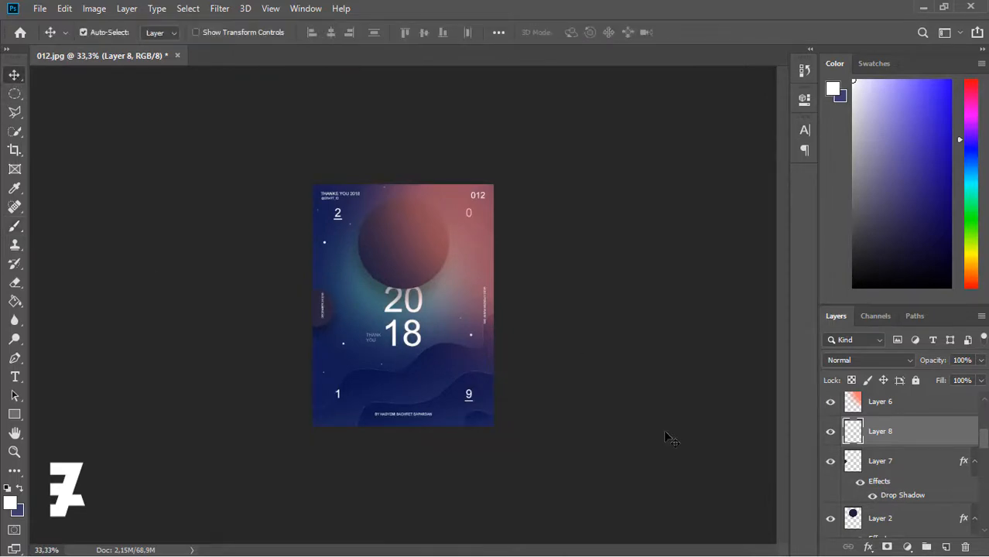